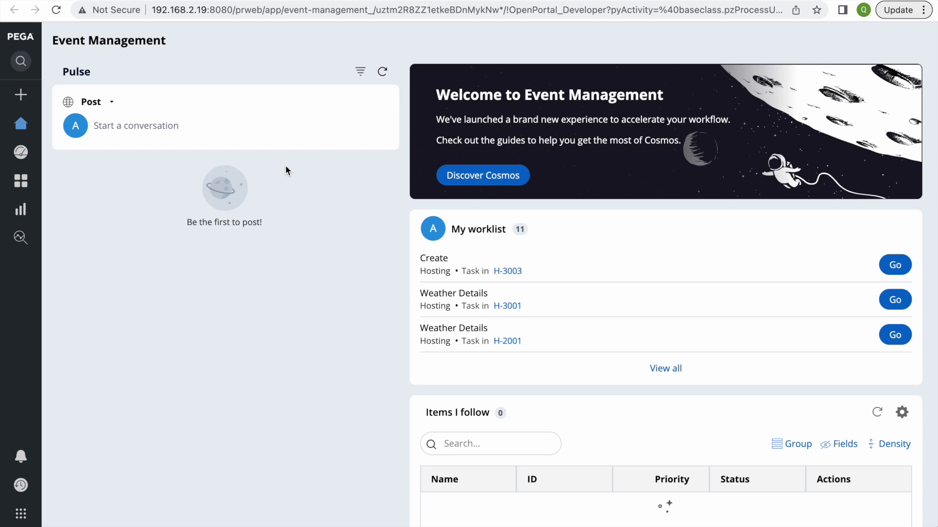
Create a new Hosting case from the Event Management portal
{"action": "left_click", "coordinate": [31, 100]}
{"action": "left_click", "coordinate": [79, 120]}
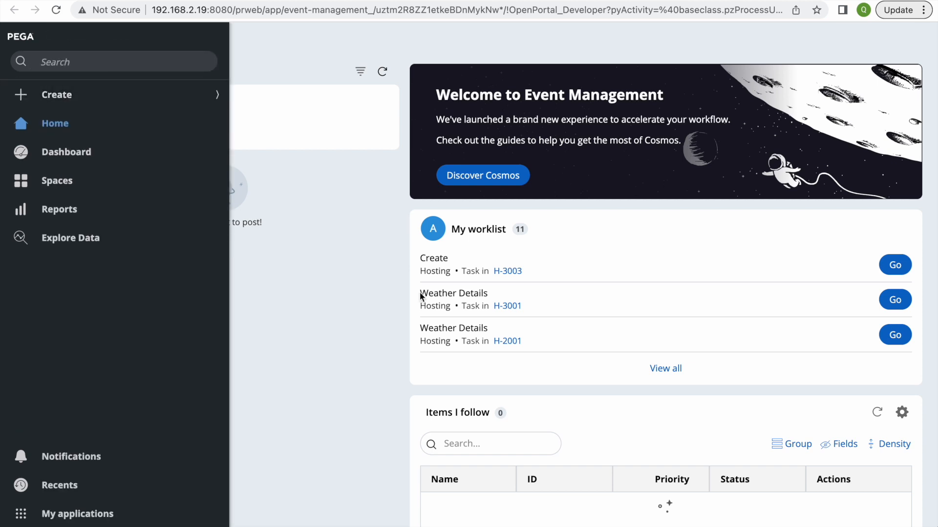
{"action": "left_click", "coordinate": [22, 98]}
{"action": "left_click", "coordinate": [57, 119]}
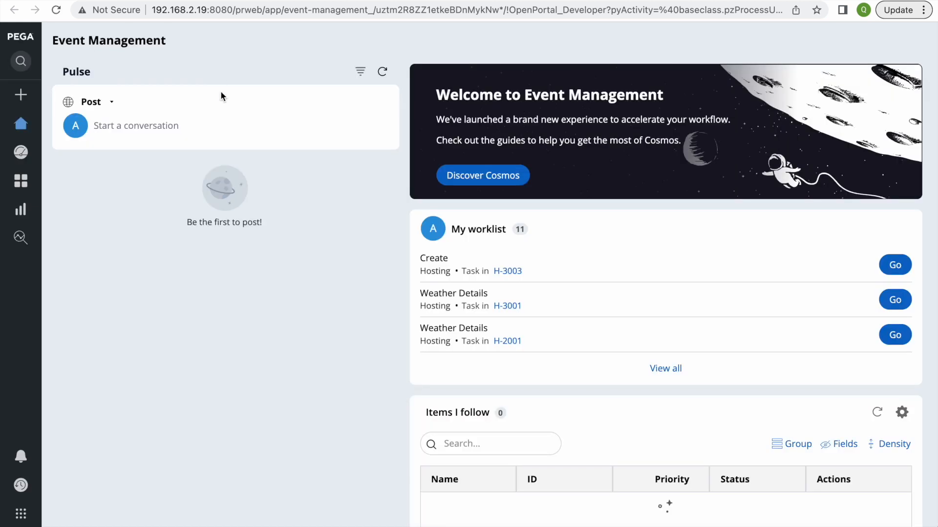
{"action": "left_click", "coordinate": [21, 95]}
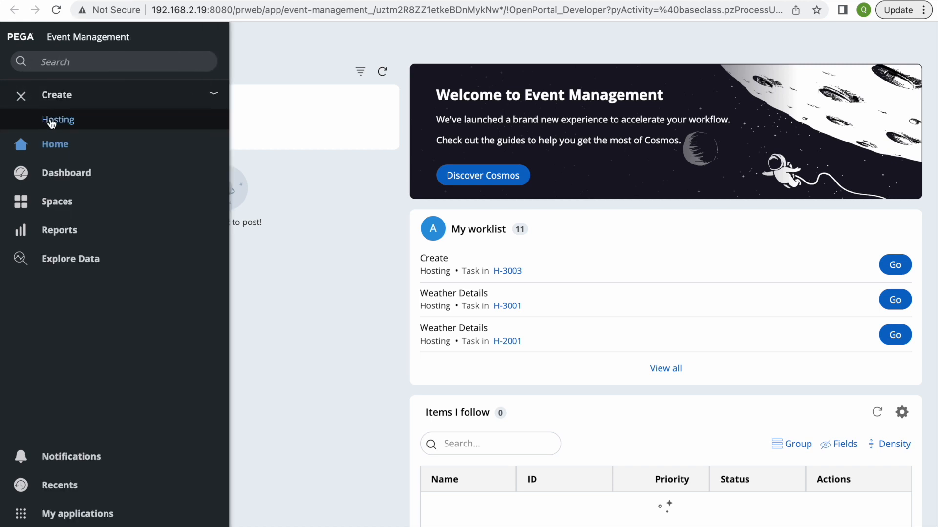
{"action": "left_click", "coordinate": [54, 119]}
{"action": "left_click", "coordinate": [320, 207]}
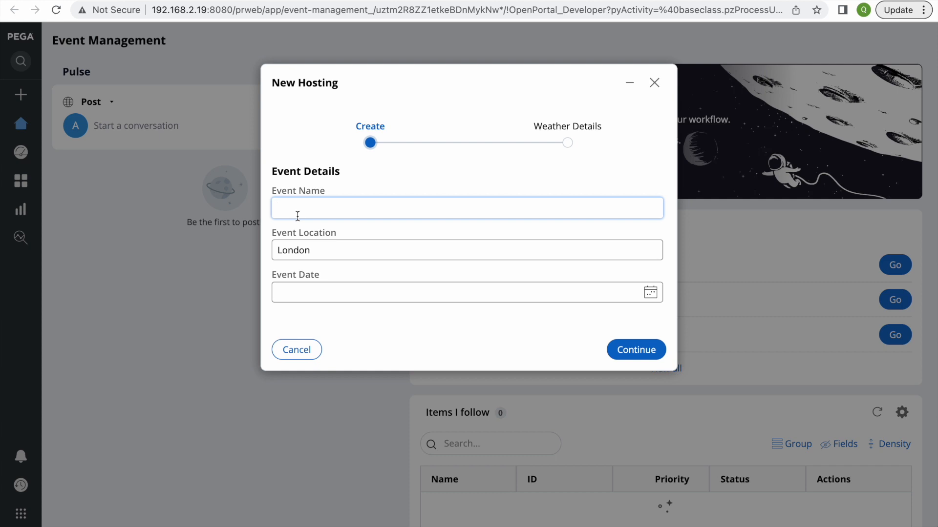
Continue the Hosting case with London as the event location and examine the Country value in Weather Details
{"action": "left_click", "coordinate": [299, 288]}
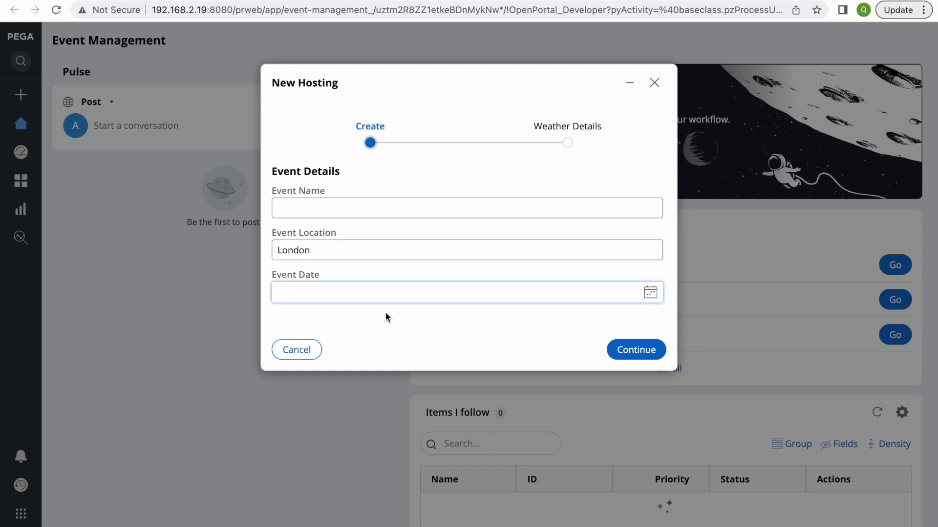
{"action": "double_click", "coordinate": [328, 245]}
{"action": "double_click", "coordinate": [328, 245]}
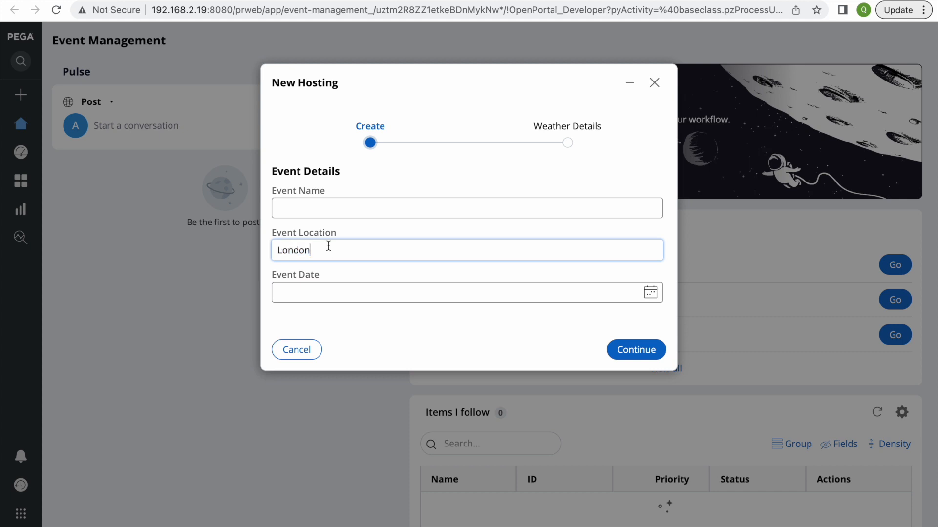
{"action": "double_click", "coordinate": [328, 245]}
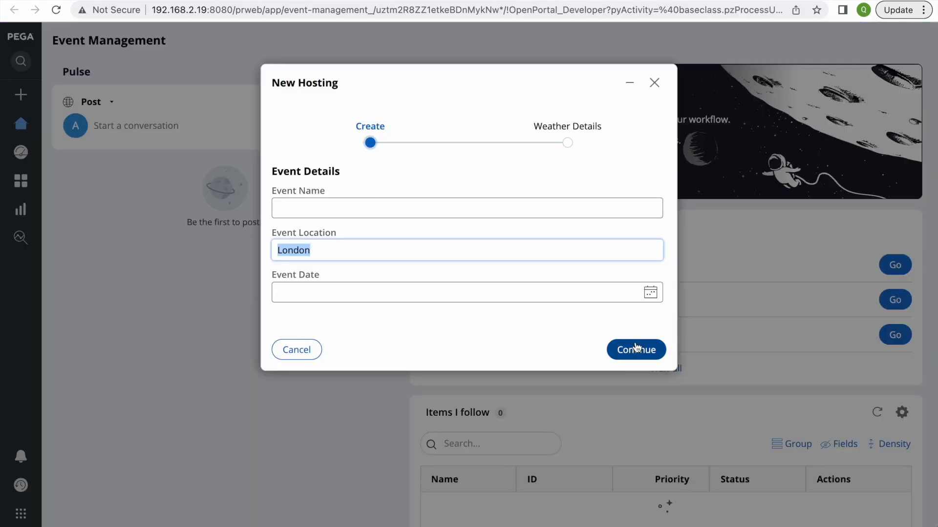
{"action": "left_click", "coordinate": [629, 351]}
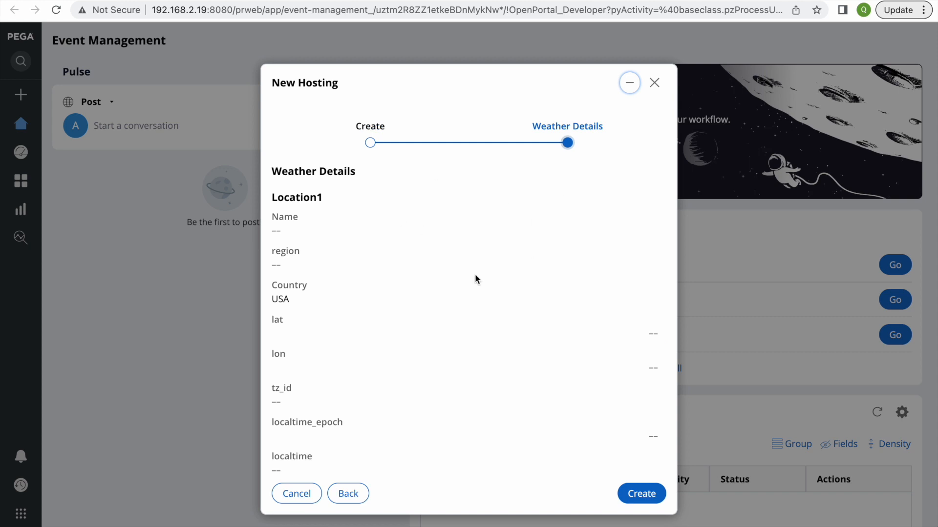
{"action": "double_click", "coordinate": [288, 297]}
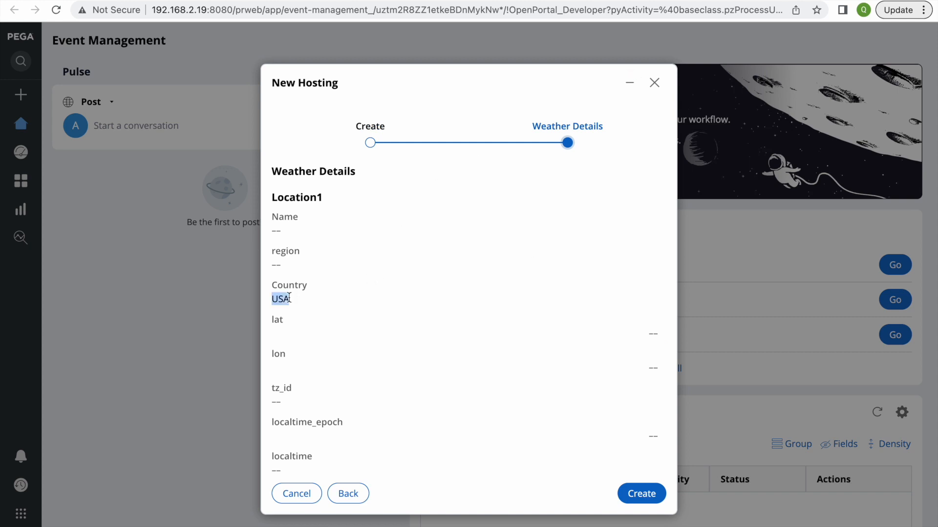
{"action": "left_click", "coordinate": [289, 298]}
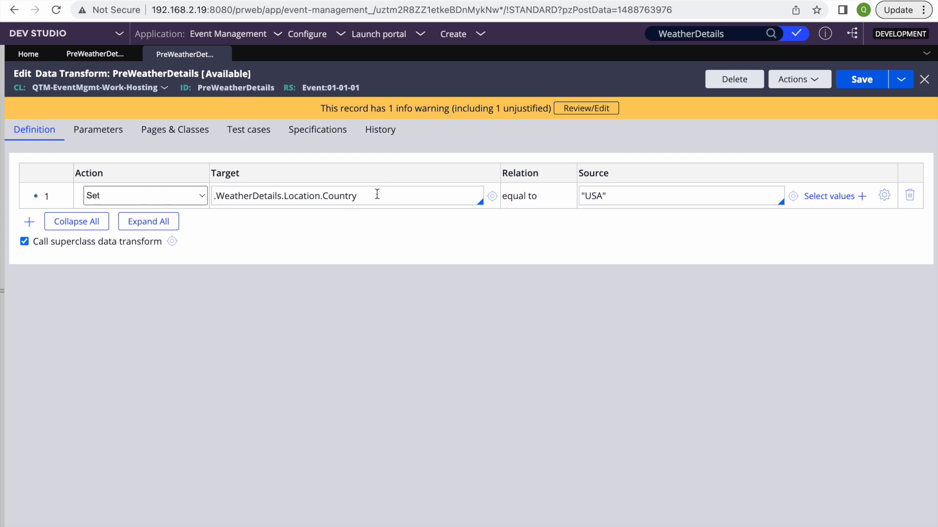
Switch to Dev Studio and check the source value for the country in the PreWeatherDetails data transform
{"action": "double_click", "coordinate": [619, 197]}
{"action": "triple_click", "coordinate": [619, 197]}
{"action": "left_click", "coordinate": [611, 308]}
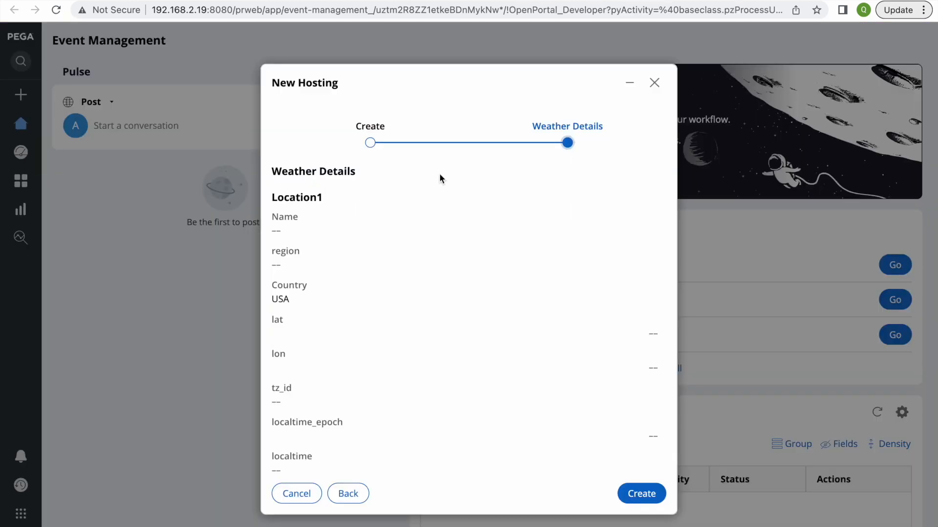
Back in the Hosting case, set the event location to Kolkata, check the Country in Weather Details, and return to the event details
{"action": "left_click", "coordinate": [348, 494]}
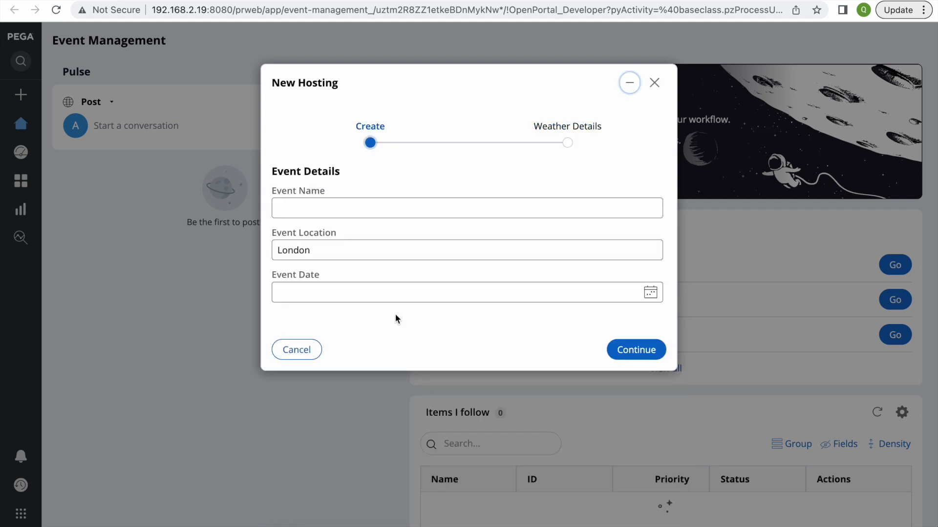
{"action": "double_click", "coordinate": [322, 252]}
{"action": "type", "text": "Kolakta"}
{"action": "key", "text": "BackSpace"}
{"action": "key", "text": "BackSpace"}
{"action": "key", "text": "BackSpace"}
{"action": "key", "text": "BackSpace"}
{"action": "type", "text": "kata"}
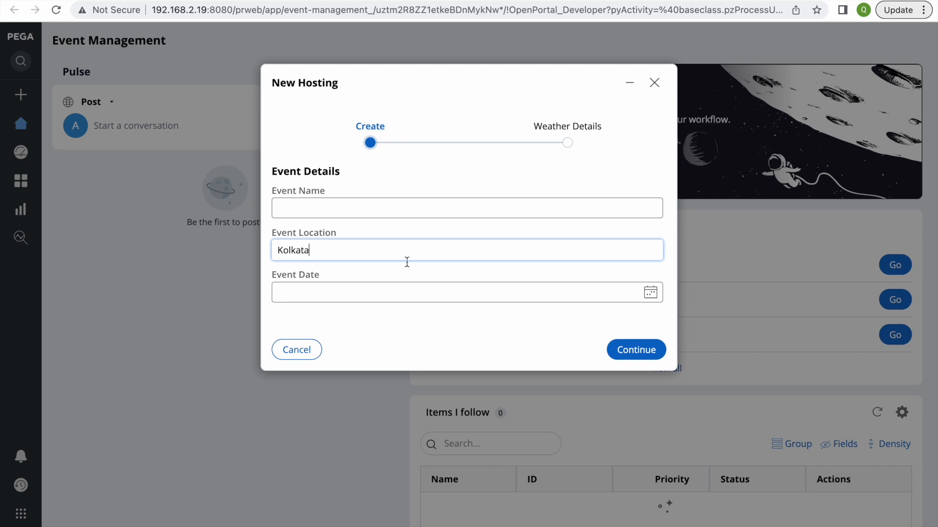
{"action": "left_click", "coordinate": [643, 350]}
{"action": "double_click", "coordinate": [282, 299]}
{"action": "left_click", "coordinate": [438, 304]}
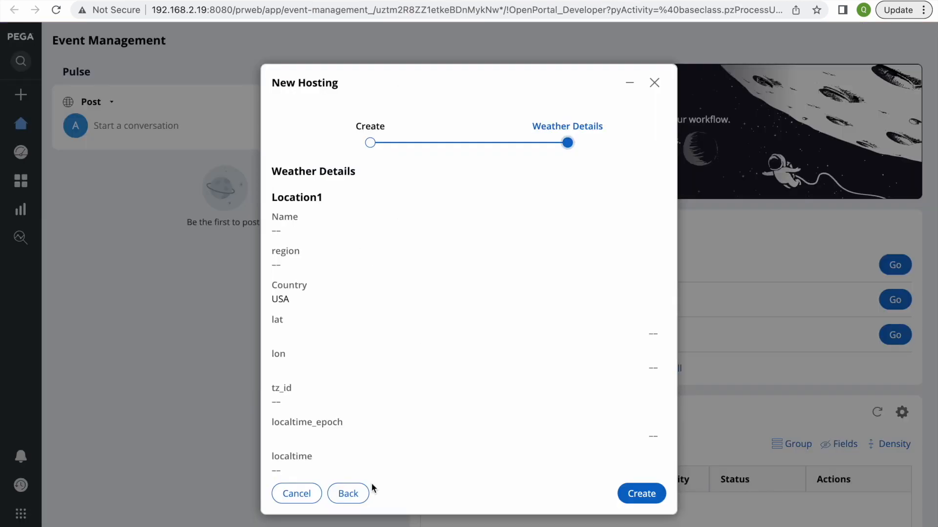
{"action": "left_click", "coordinate": [347, 494]}
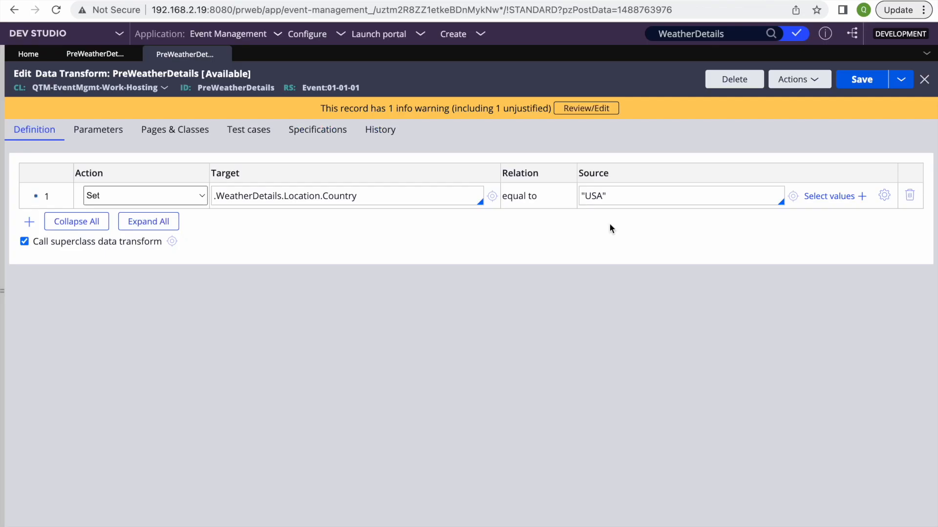
{"action": "double_click", "coordinate": [402, 193]}
{"action": "left_click", "coordinate": [28, 222]}
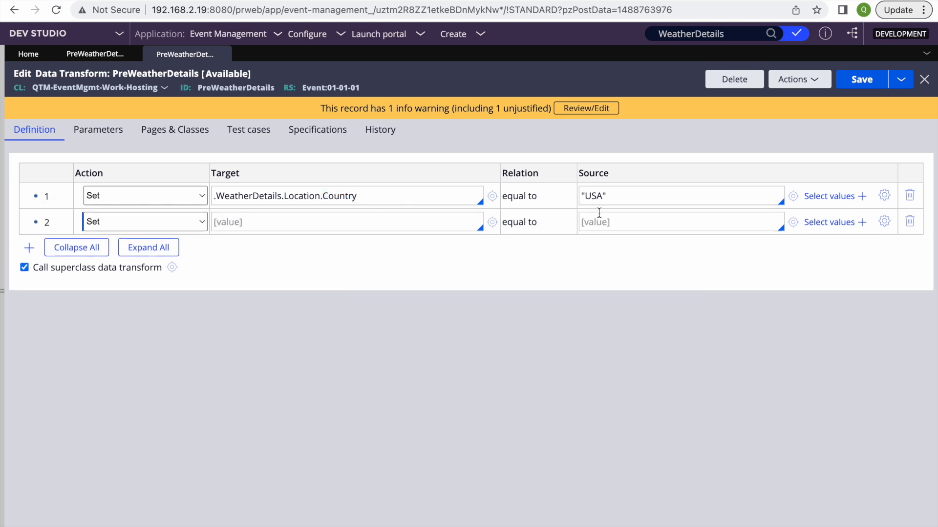
{"action": "left_click", "coordinate": [909, 222]}
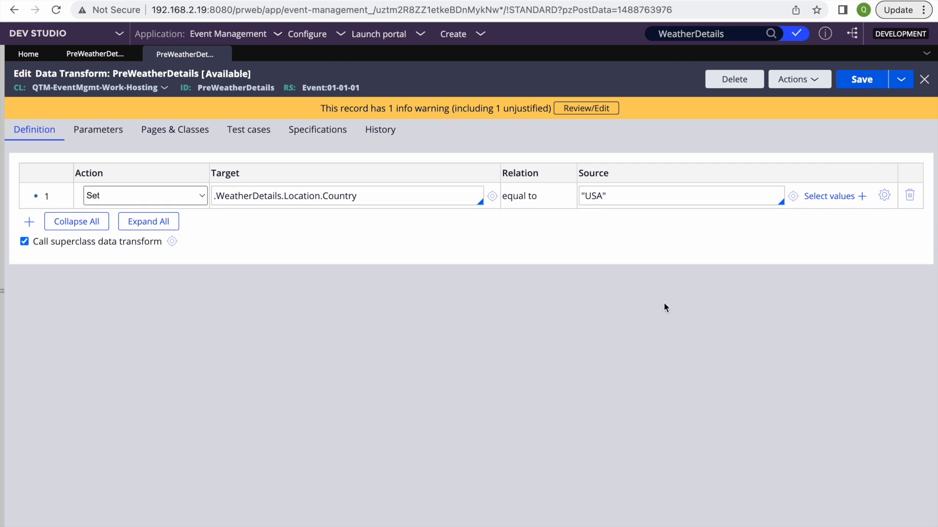
In Dev Studio, specialize the PreWeatherDetails data transform by circumstance, using Property and Date
{"action": "left_click", "coordinate": [901, 82]}
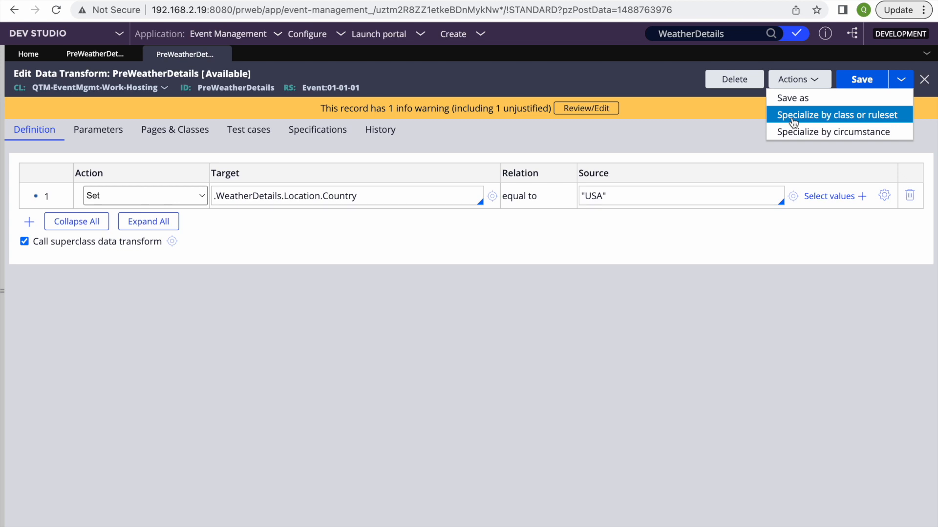
{"action": "left_click", "coordinate": [838, 132]}
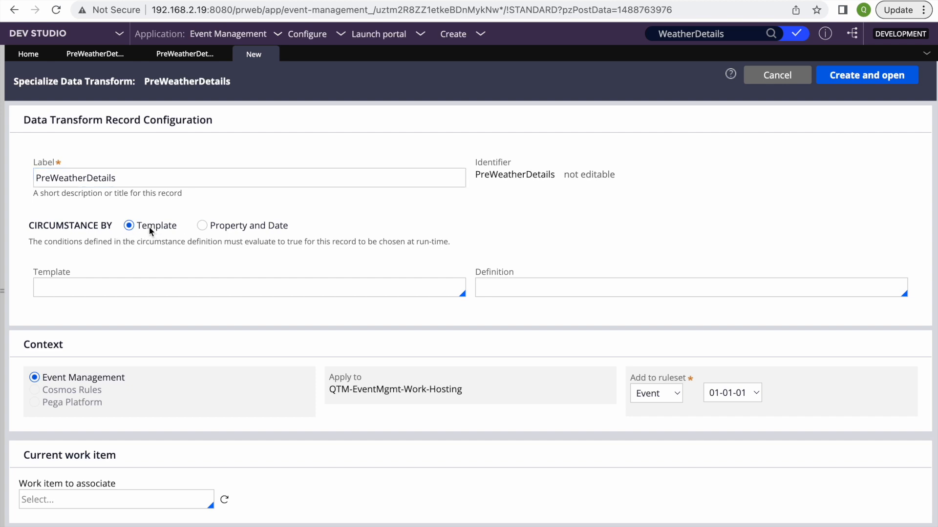
{"action": "left_click", "coordinate": [205, 225]}
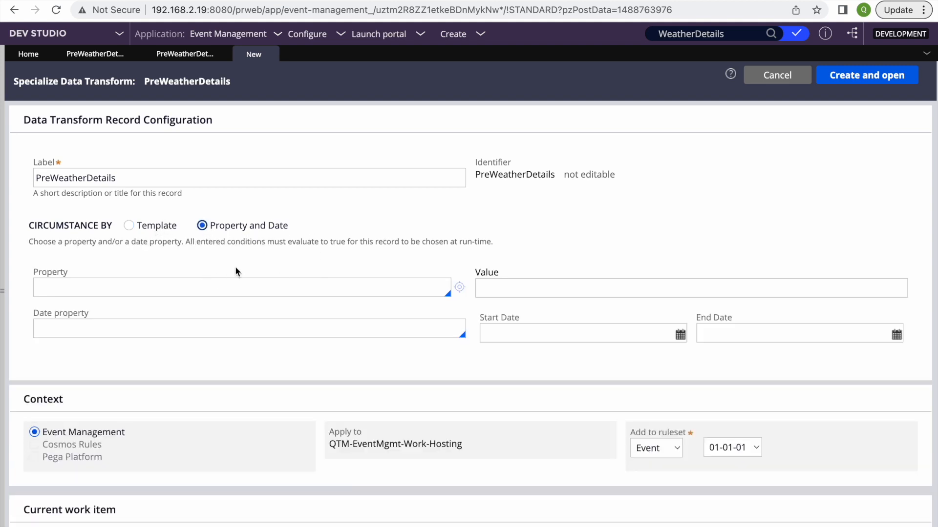
Examine the property, value and date fields for circumstancing and the circumstancing condition types on Pega Academy
{"action": "left_click", "coordinate": [88, 286]}
{"action": "left_click", "coordinate": [81, 327]}
{"action": "left_click", "coordinate": [554, 290]}
{"action": "left_click", "coordinate": [51, 323]}
{"action": "left_click", "coordinate": [93, 281]}
{"action": "left_click", "coordinate": [558, 334]}
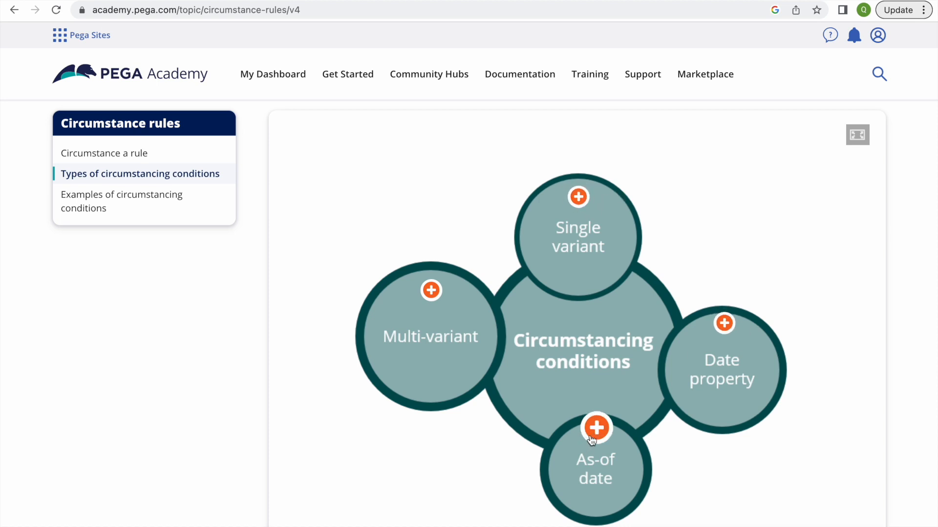
{"action": "left_click", "coordinate": [324, 73]}
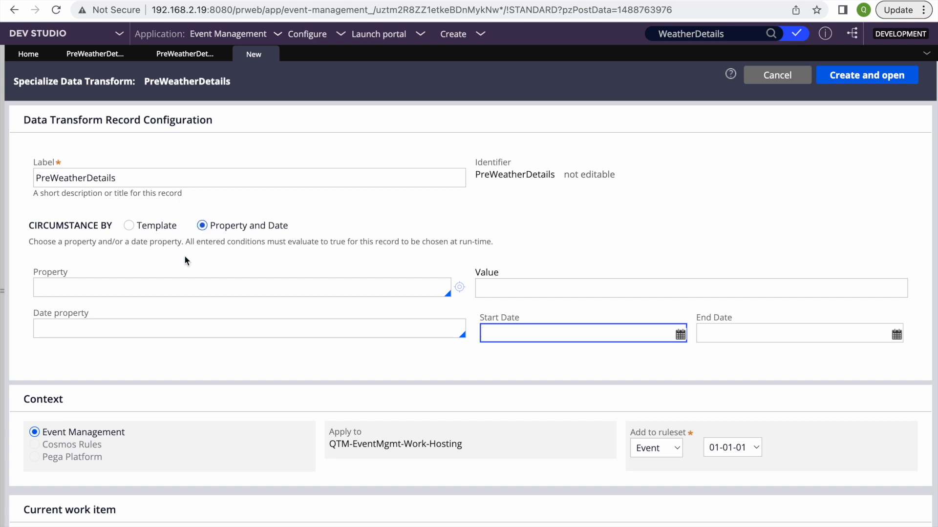
Set the circumstance property to .EventDetails.EventLocation
{"action": "left_click", "coordinate": [143, 280]}
{"action": "type", "text": "."}
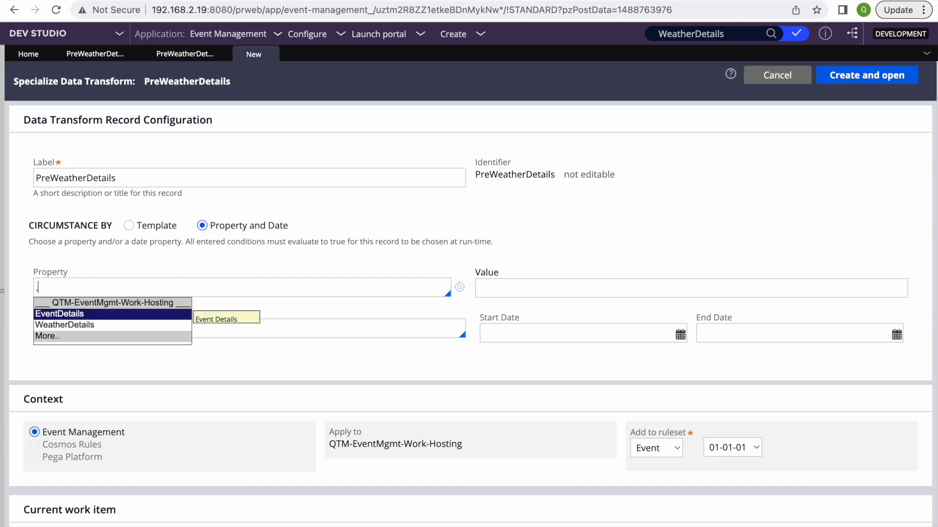
{"action": "key", "text": "Return"}
{"action": "type", "text": "."}
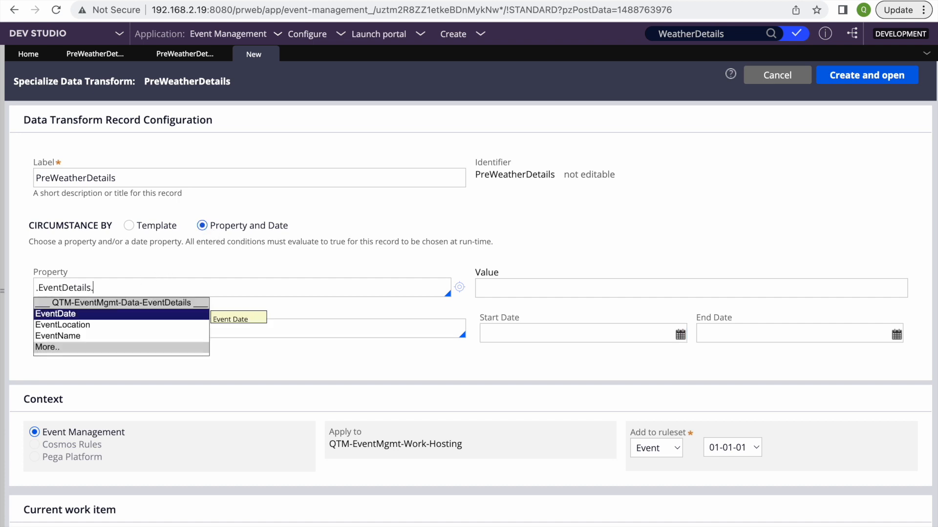
{"action": "key", "text": "Down"}
{"action": "key", "text": "Return"}
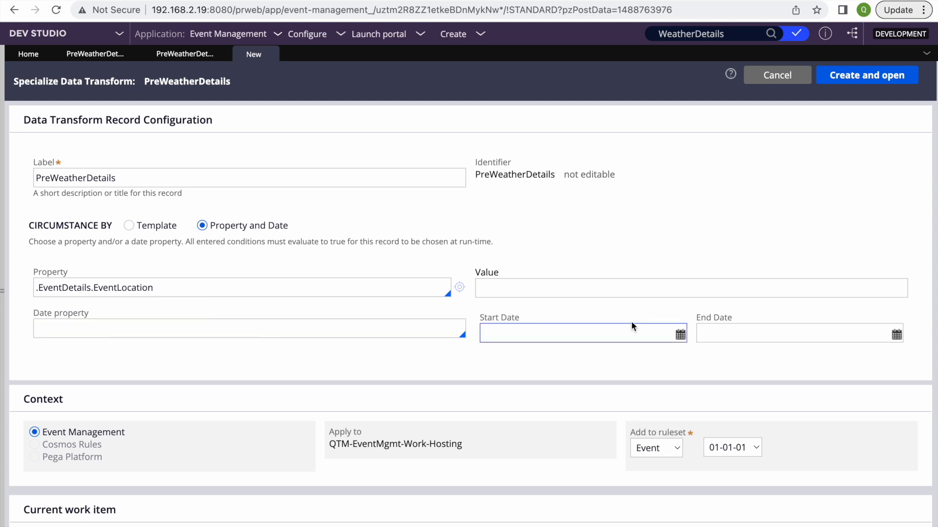
Set the circumstance value to Kolkata, then create and open the specialized data transform
{"action": "type", "text": "Kolkatra"}
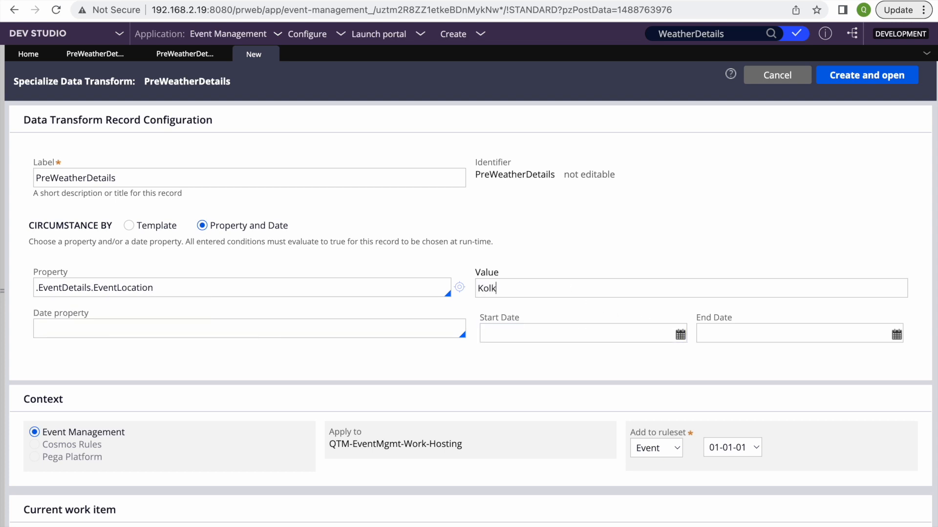
{"action": "key", "text": "BackSpace"}
{"action": "key", "text": "BackSpace"}
{"action": "type", "text": "a"}
{"action": "left_click", "coordinate": [866, 74]}
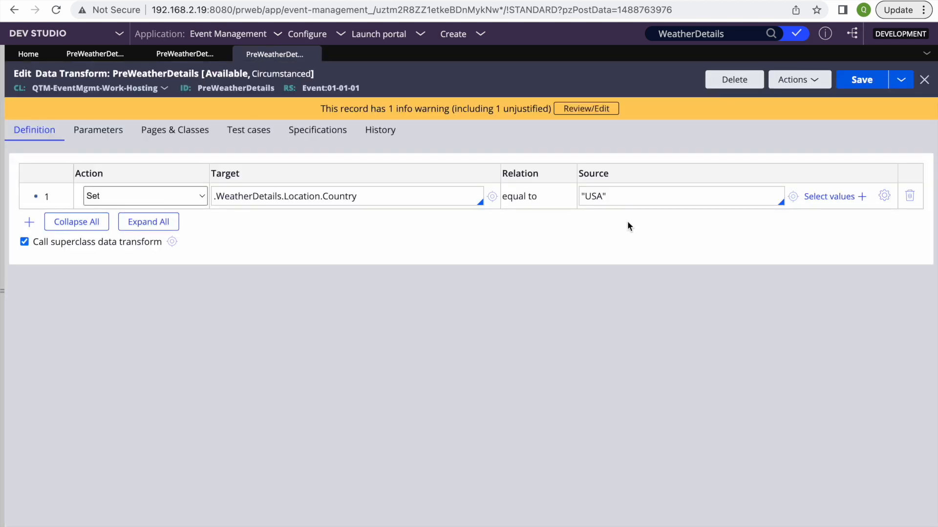
Set the source for .WeatherDetails.Location.Country to "India" in the circumstanced data transform and save it
{"action": "double_click", "coordinate": [592, 197]}
{"action": "type", "text": "India"}
{"action": "left_click", "coordinate": [862, 80]}
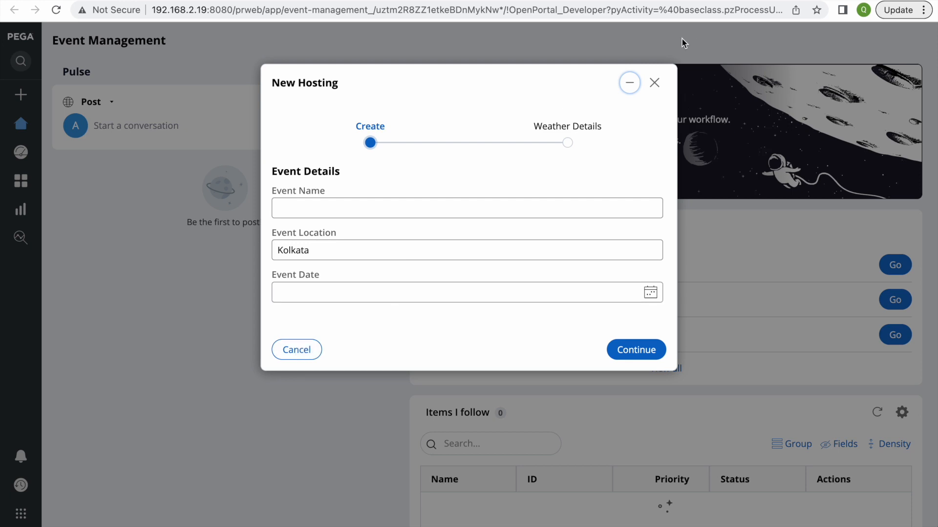
Delete the unsubmitted Hosting case in the portal and pause tracing in Tracer
{"action": "left_click", "coordinate": [654, 82]}
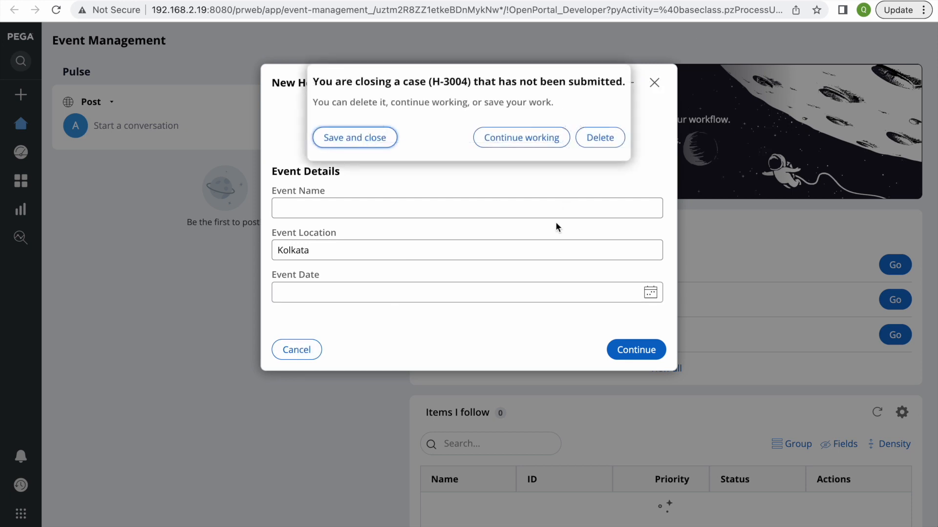
{"action": "left_click", "coordinate": [601, 138]}
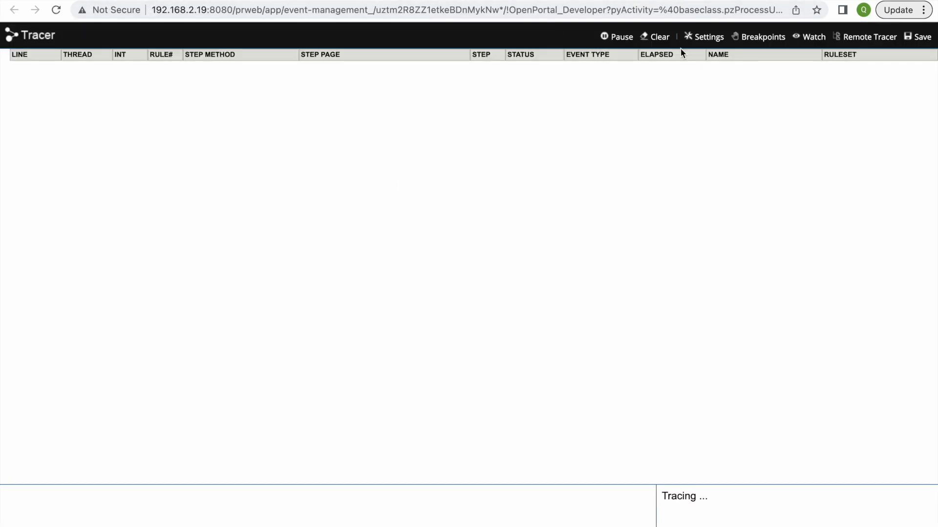
{"action": "left_click", "coordinate": [616, 37]}
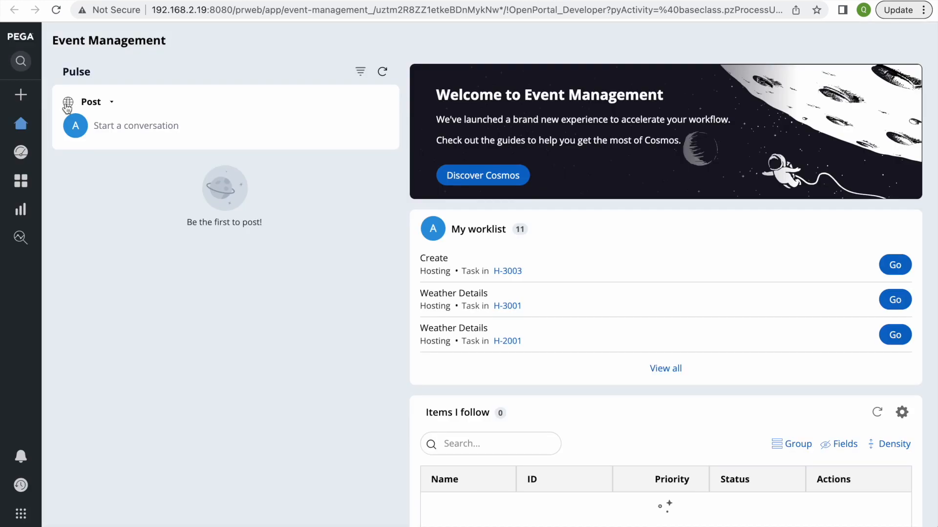
Create a new Hosting case in the portal and select its event location text
{"action": "left_click", "coordinate": [39, 93]}
{"action": "left_click", "coordinate": [61, 123]}
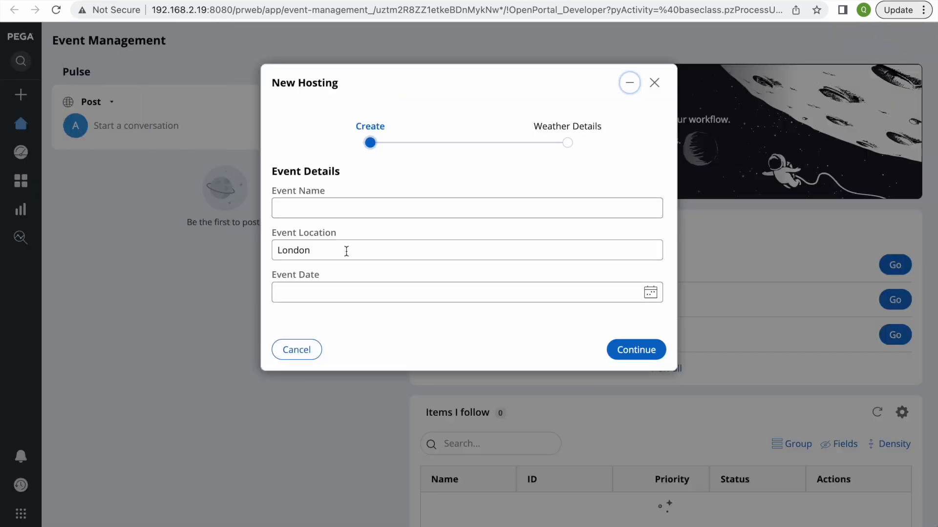
{"action": "double_click", "coordinate": [347, 251]}
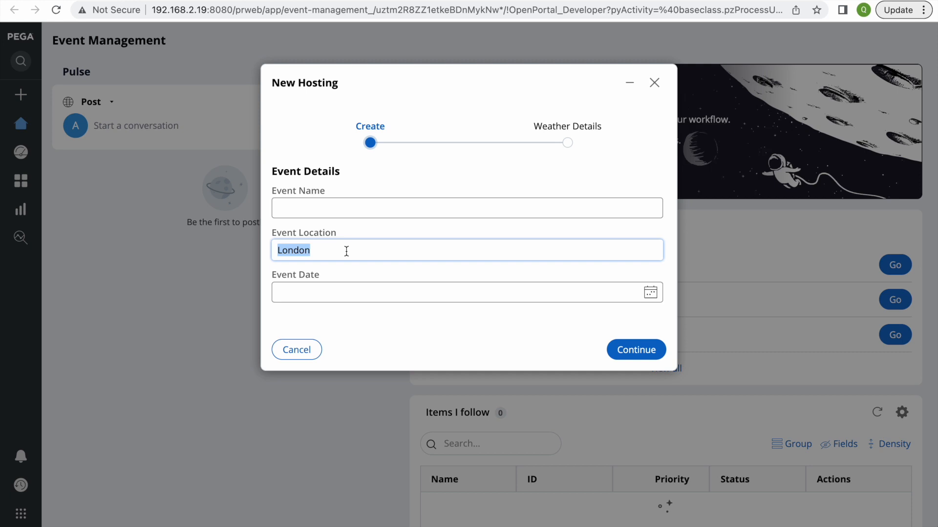
Resume tracing in Tracer and return to the New Hosting form
{"action": "left_click", "coordinate": [337, 1]}
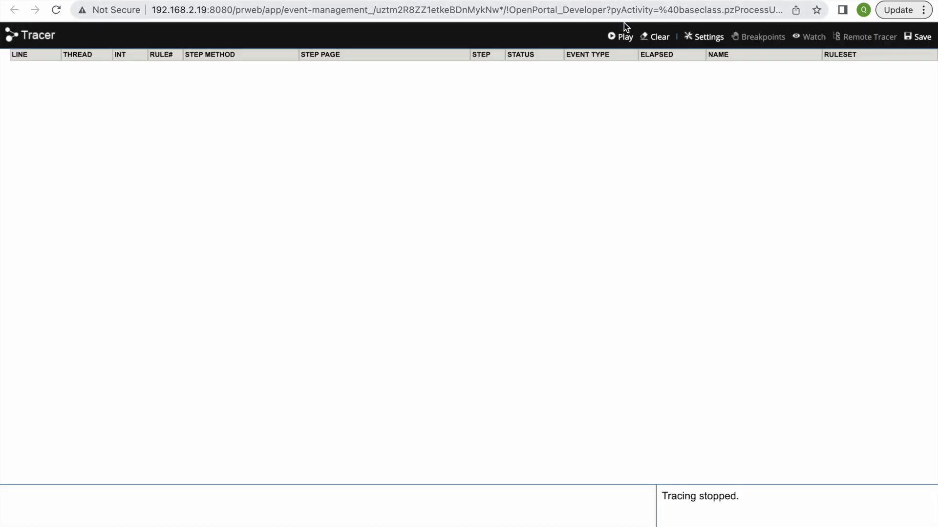
{"action": "left_click", "coordinate": [617, 36]}
{"action": "left_click", "coordinate": [219, 1]}
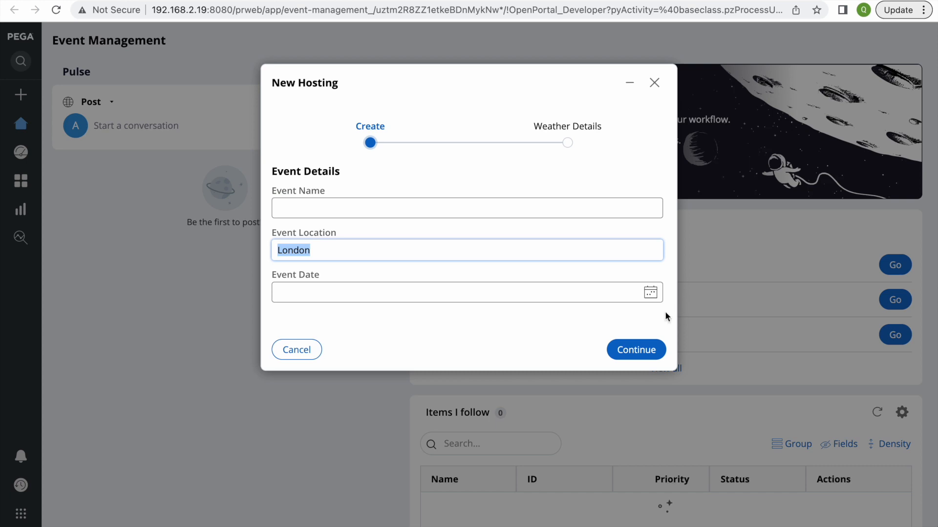
Continue the Hosting case with London as the event location and check the country under Weather Details
{"action": "left_click", "coordinate": [639, 347]}
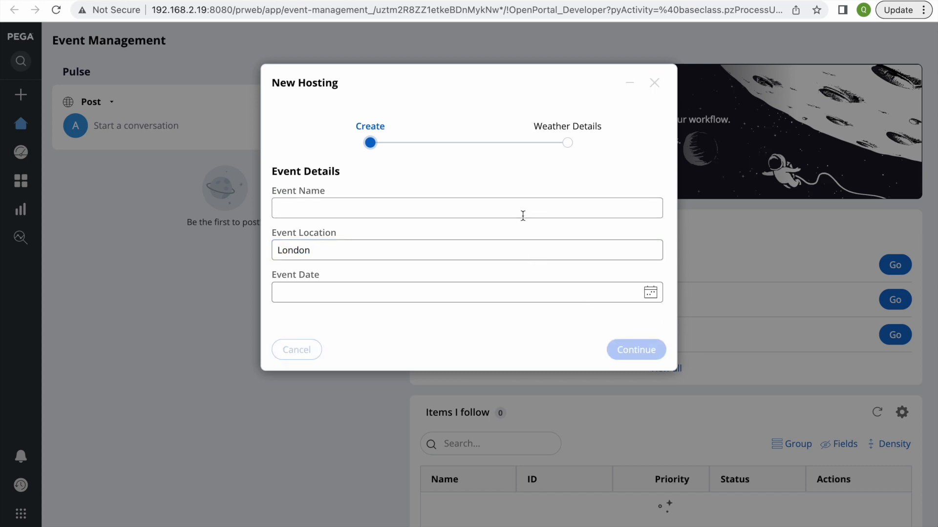
{"action": "double_click", "coordinate": [276, 300]}
{"action": "left_click", "coordinate": [379, 1]}
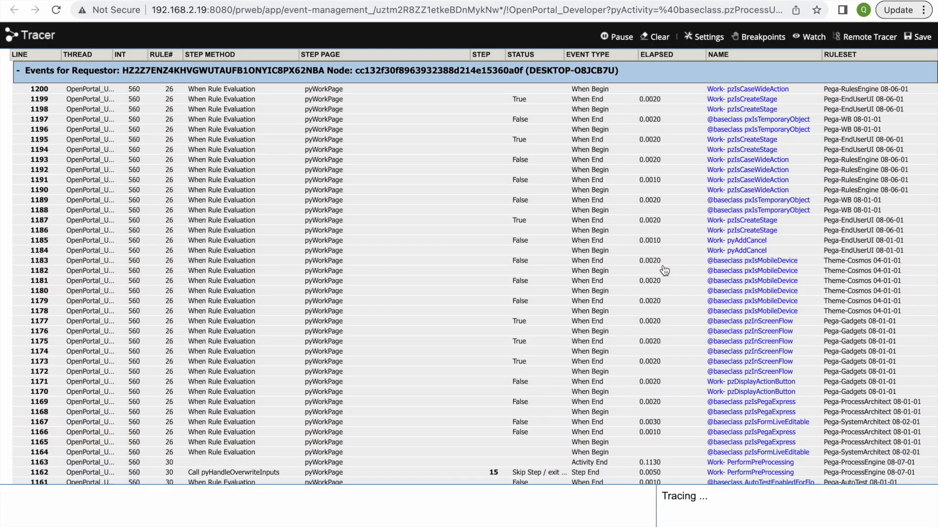
Pause tracing and search the Tracer events for "prewe"
{"action": "left_click", "coordinate": [613, 38]}
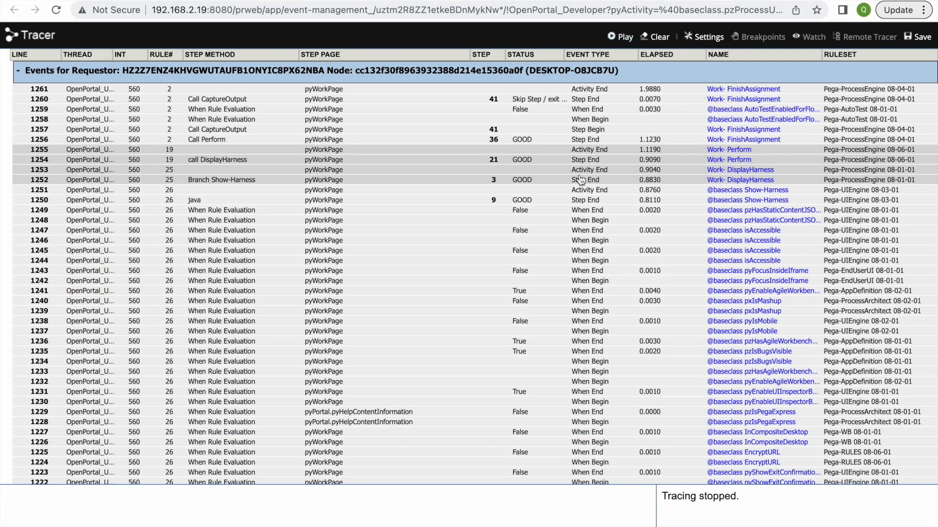
{"action": "key", "text": "ctrl+f"}
{"action": "type", "text": "prewe"}
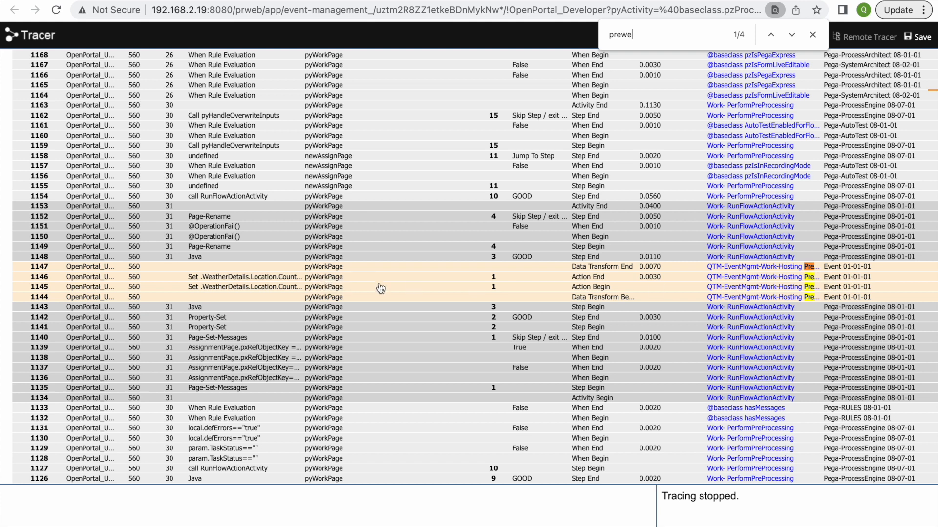
Take the Hosting case back to its Event Details form, and clear and resume the trace in Tracer
{"action": "left_click", "coordinate": [563, 1]}
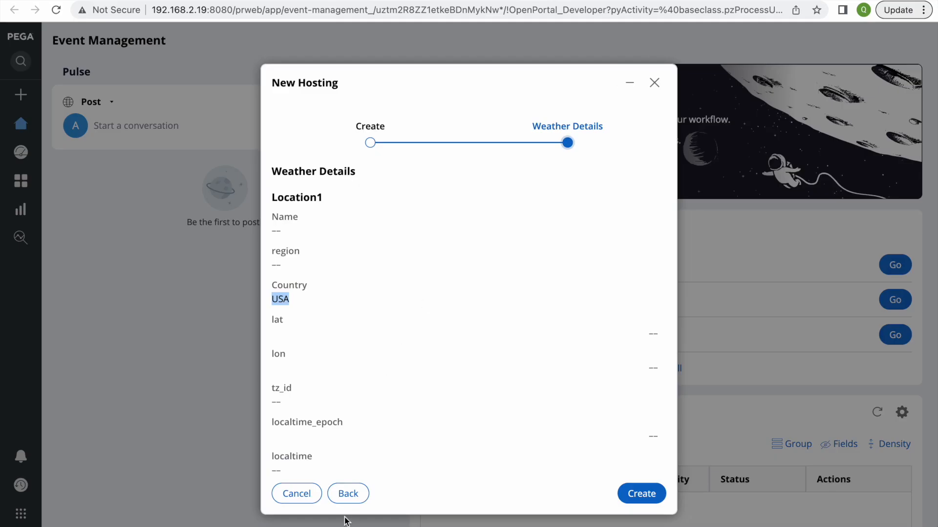
{"action": "left_click", "coordinate": [347, 493]}
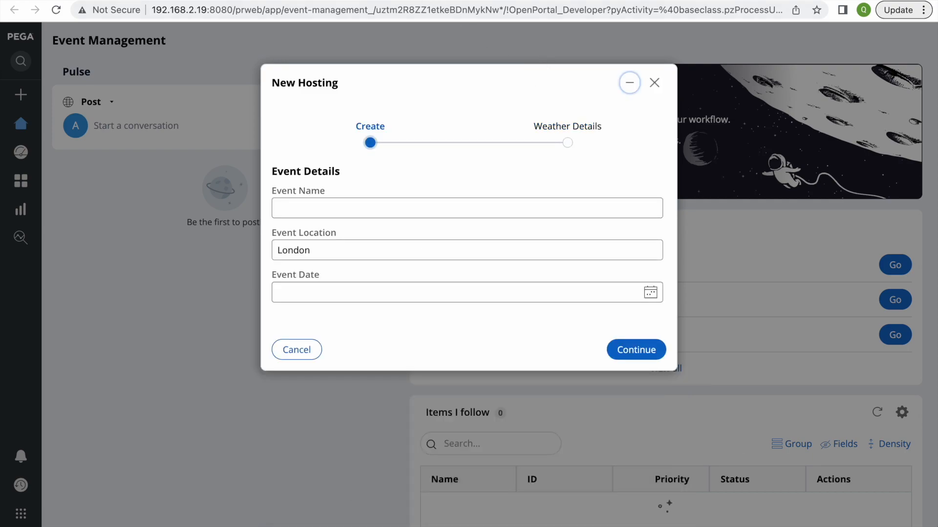
{"action": "left_click", "coordinate": [540, 2]}
{"action": "left_click", "coordinate": [812, 34]}
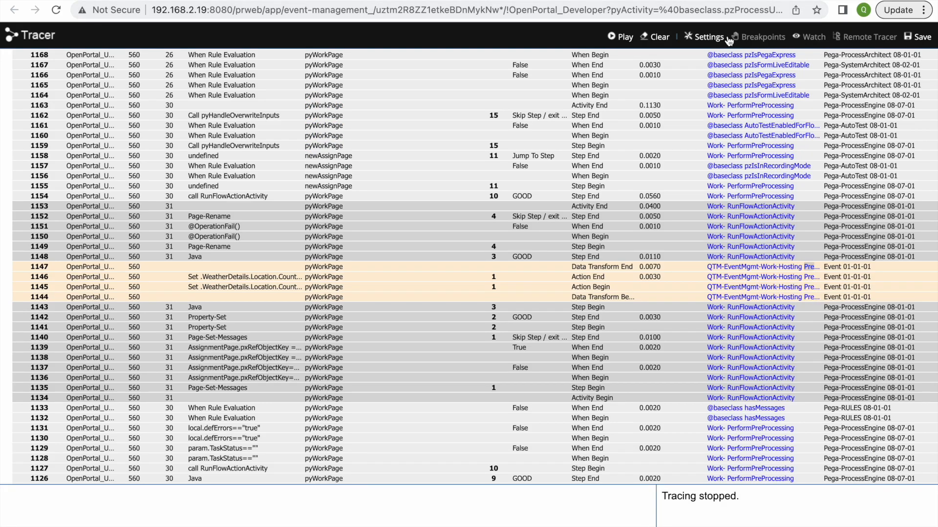
{"action": "left_click", "coordinate": [641, 41]}
{"action": "left_click", "coordinate": [621, 37]}
Set the event location to Kolkata in the portal's New Hosting form
{"action": "left_click", "coordinate": [569, 2]}
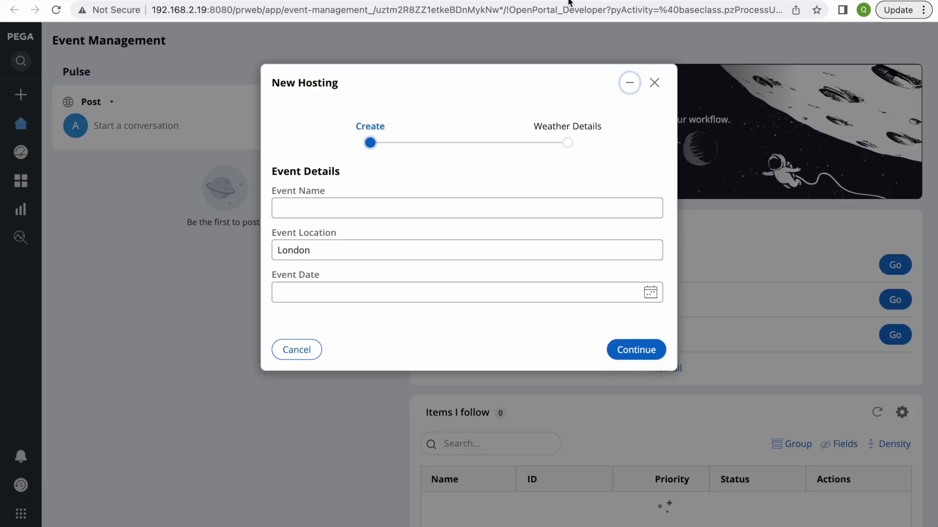
{"action": "double_click", "coordinate": [323, 248]}
{"action": "type", "text": "Kolak"}
{"action": "type", "text": "kata"}
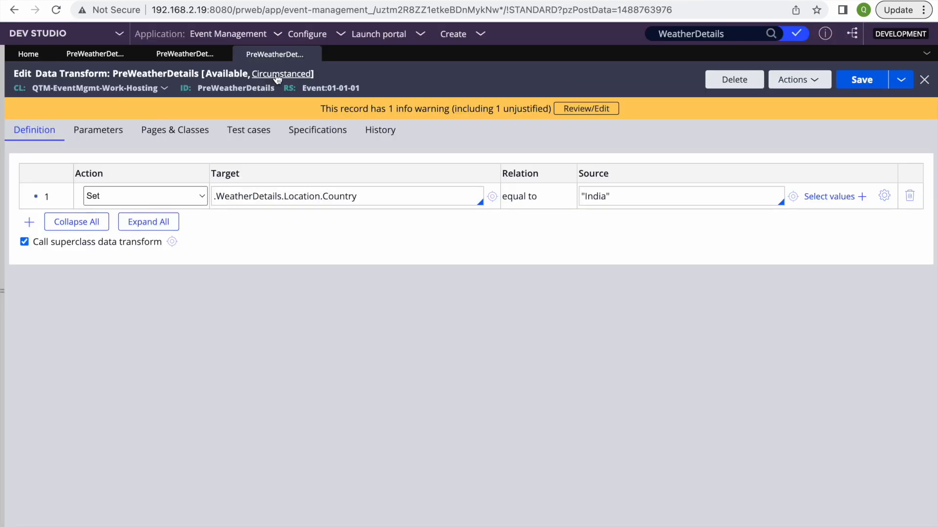
Check in Dev Studio which property and value the PreWeatherDetails data transform is circumstanced by
{"action": "left_click", "coordinate": [272, 74]}
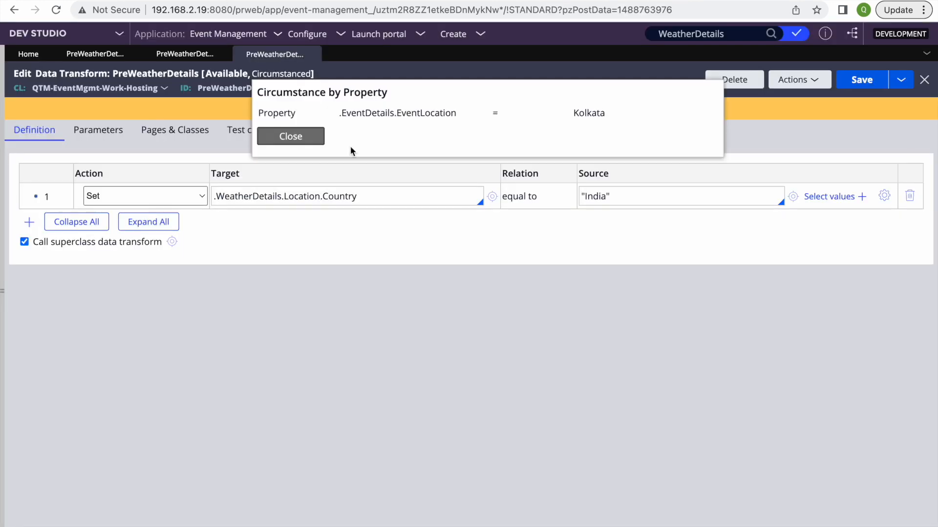
{"action": "left_click", "coordinate": [288, 136]}
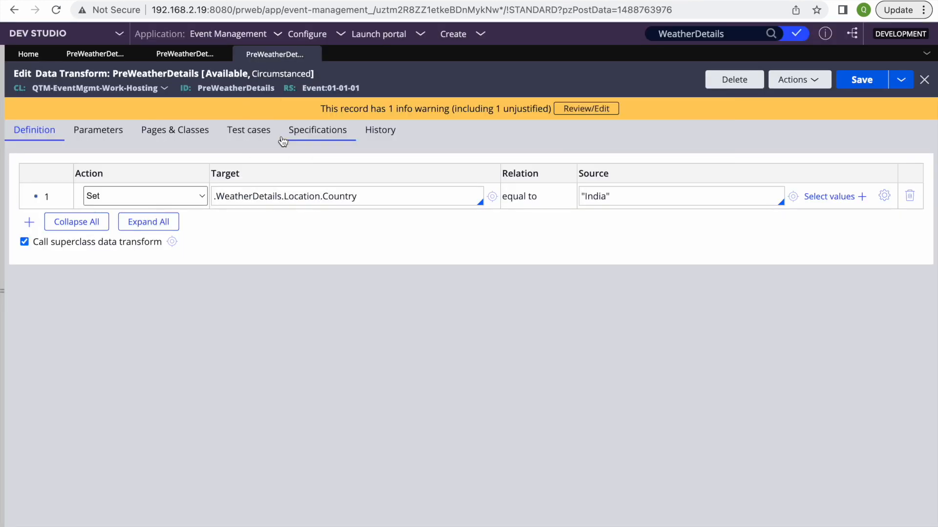
{"action": "left_click", "coordinate": [282, 76]}
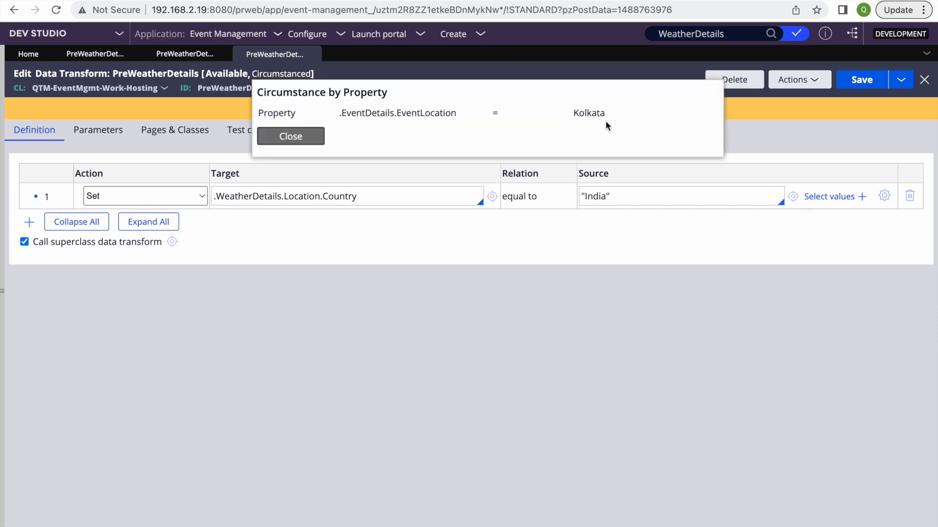
{"action": "double_click", "coordinate": [588, 111]}
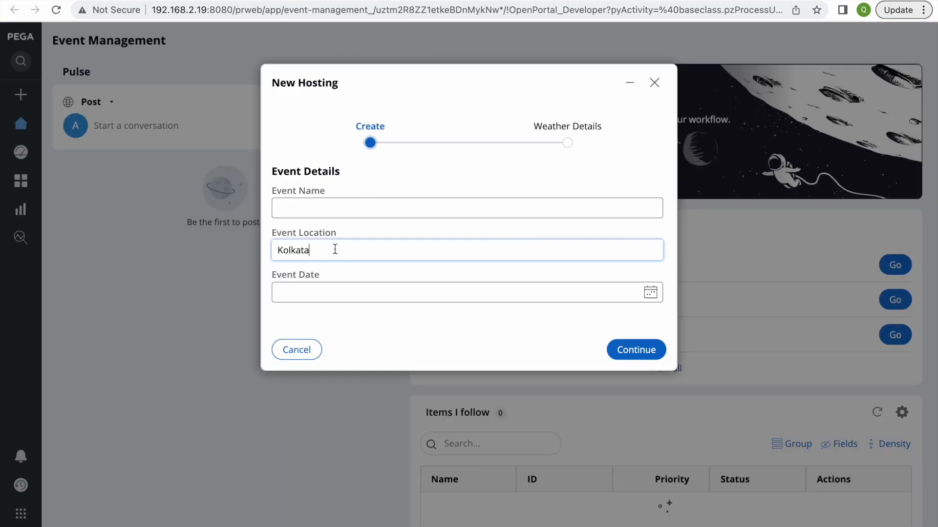
Continue the Hosting case to Weather Details with Kolkata as the event location
{"action": "double_click", "coordinate": [335, 249]}
{"action": "left_click", "coordinate": [335, 249]}
{"action": "left_click", "coordinate": [634, 349]}
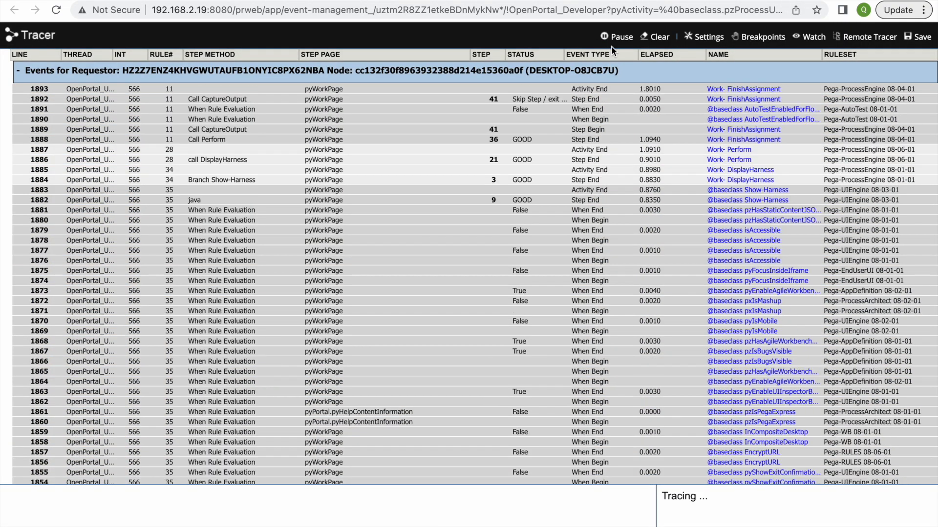
Pause the new trace and find the PreWeatherDetails events in Tracer using the search term "prewe"
{"action": "left_click", "coordinate": [620, 37]}
{"action": "key", "text": "ctrl+f"}
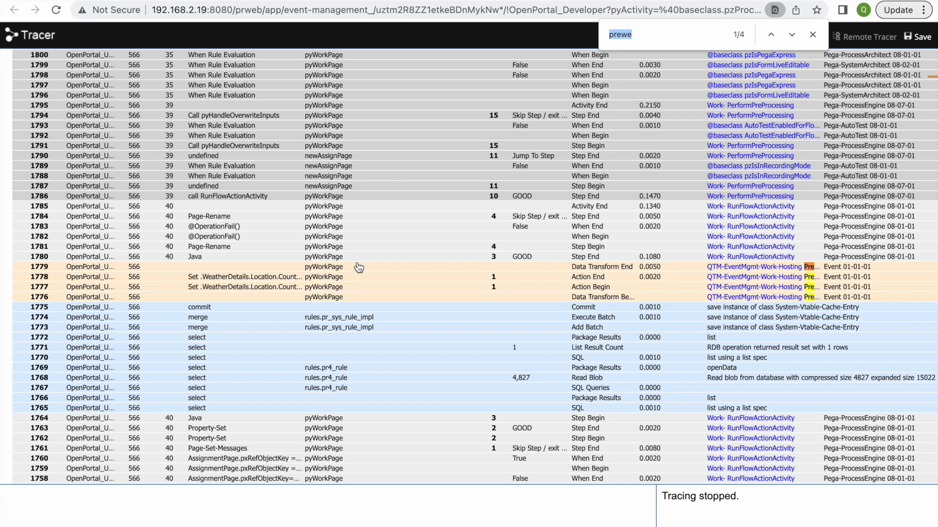
{"action": "scroll", "coordinate": [344, 332], "scroll_direction": "down", "scroll_amount": 2}
{"action": "scroll", "coordinate": [344, 332], "scroll_direction": "down", "scroll_amount": 1}
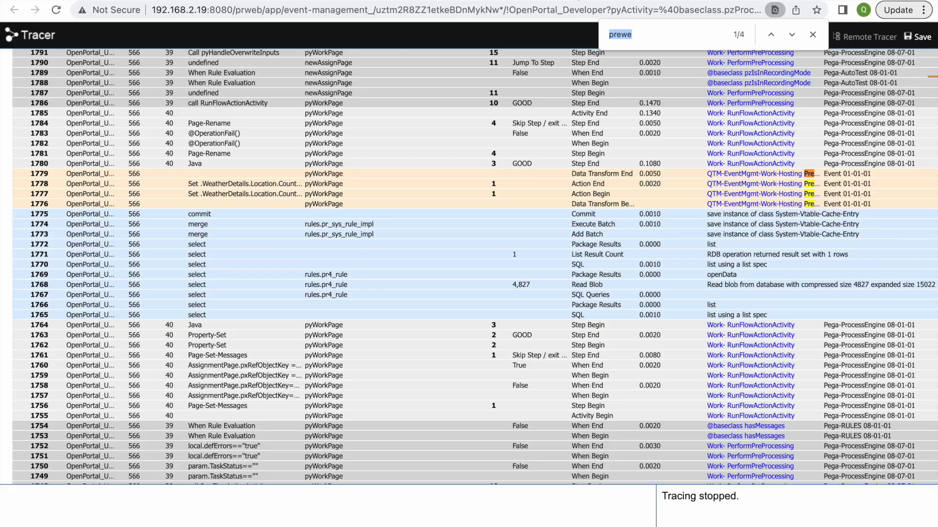
Check the country under Weather Details in the Hosting case and return to Tracer
{"action": "left_click", "coordinate": [525, 1]}
{"action": "double_click", "coordinate": [283, 301]}
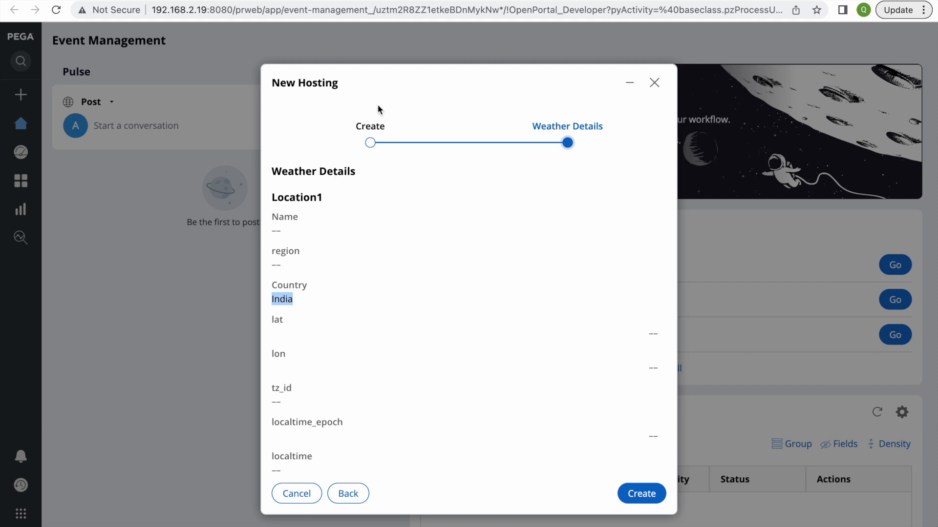
{"action": "left_click", "coordinate": [420, 1]}
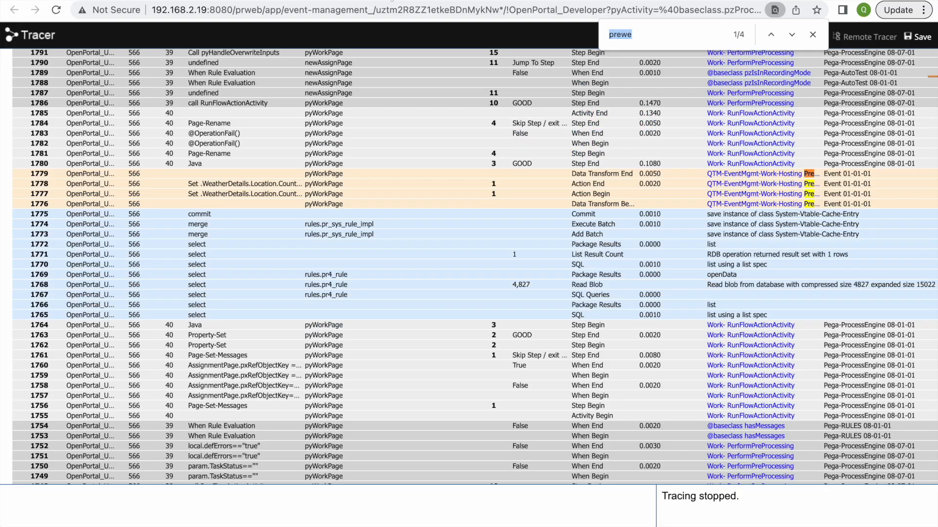
Open the pyWorkPage properties at the end of the PreWeatherDetails data transform and search them for "india"
{"action": "left_click", "coordinate": [320, 176]}
{"action": "left_click", "coordinate": [482, 198]}
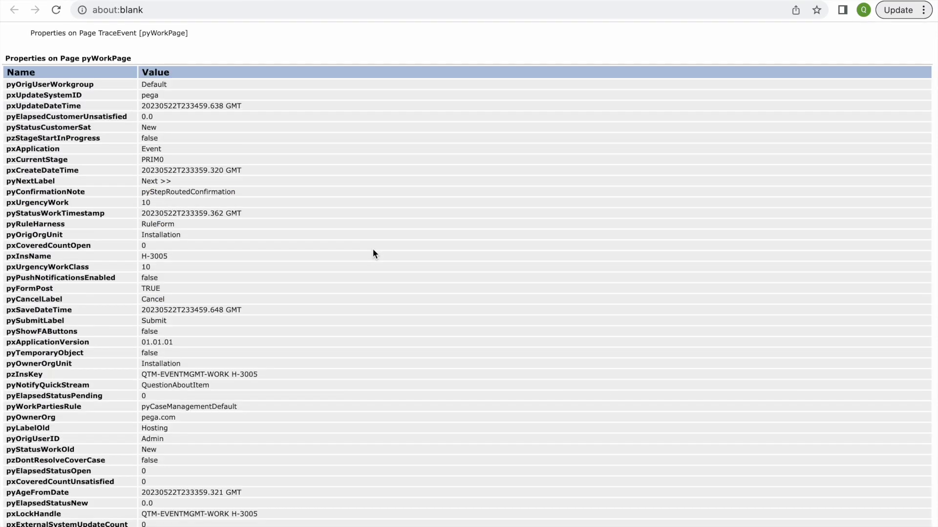
{"action": "key", "text": "ctrl+f"}
{"action": "type", "text": "india"}
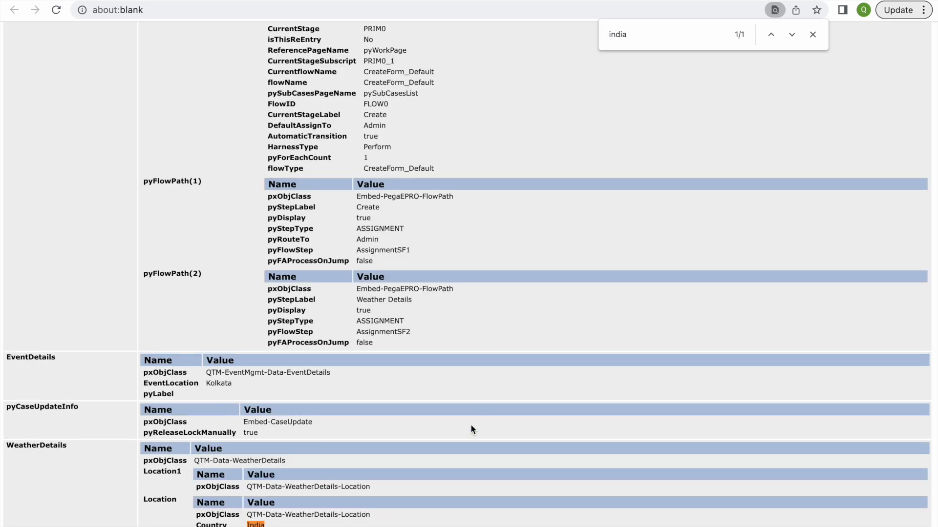
{"action": "key", "text": "super+w"}
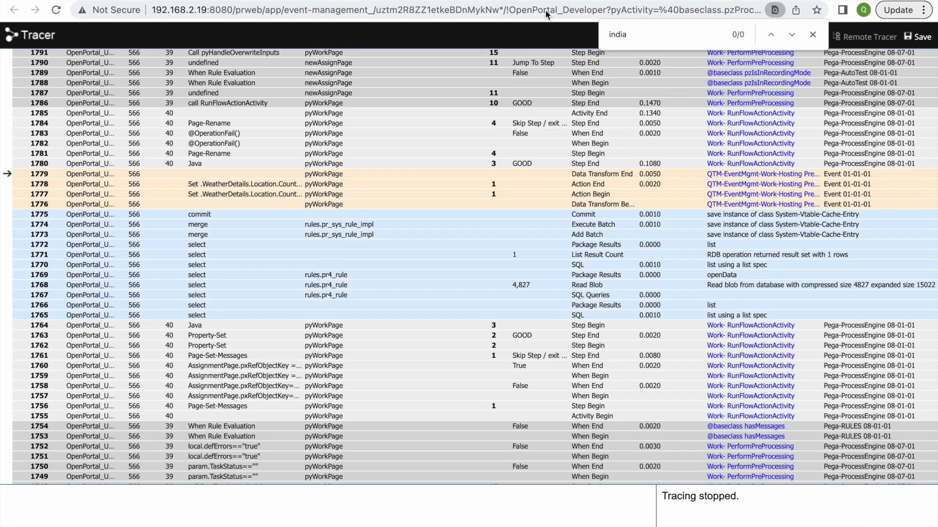
Review the Hosting case's country in the portal again and switch to the PreWeatherDetails data transform in Dev Studio
{"action": "left_click", "coordinate": [521, 0]}
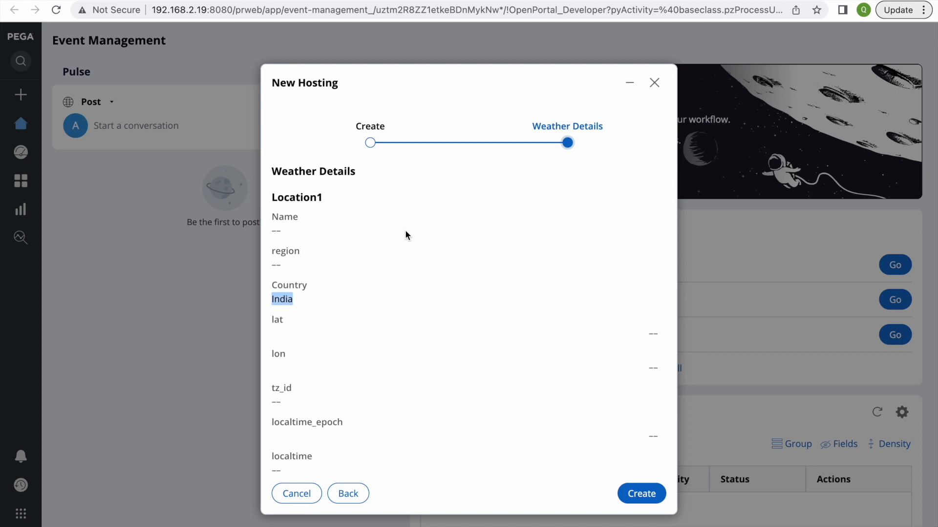
{"action": "left_click", "coordinate": [375, 0]}
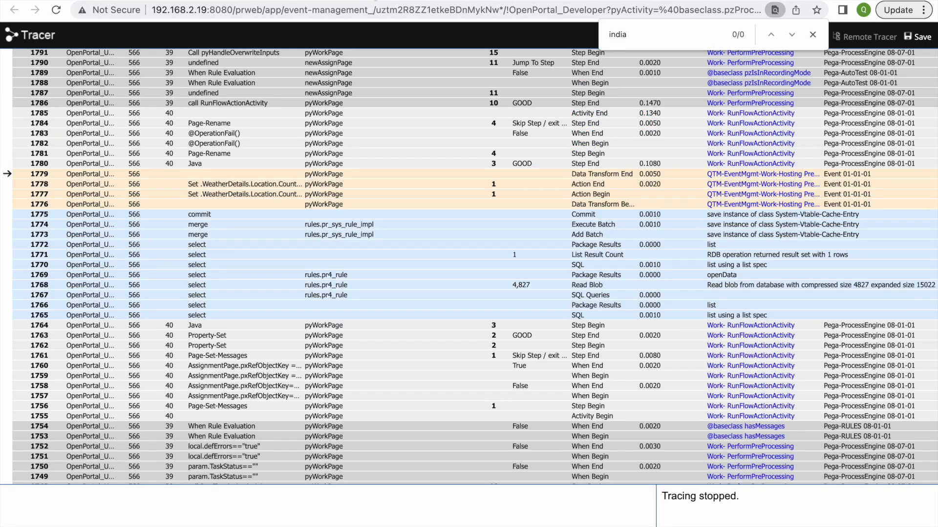
{"action": "left_click", "coordinate": [251, 1]}
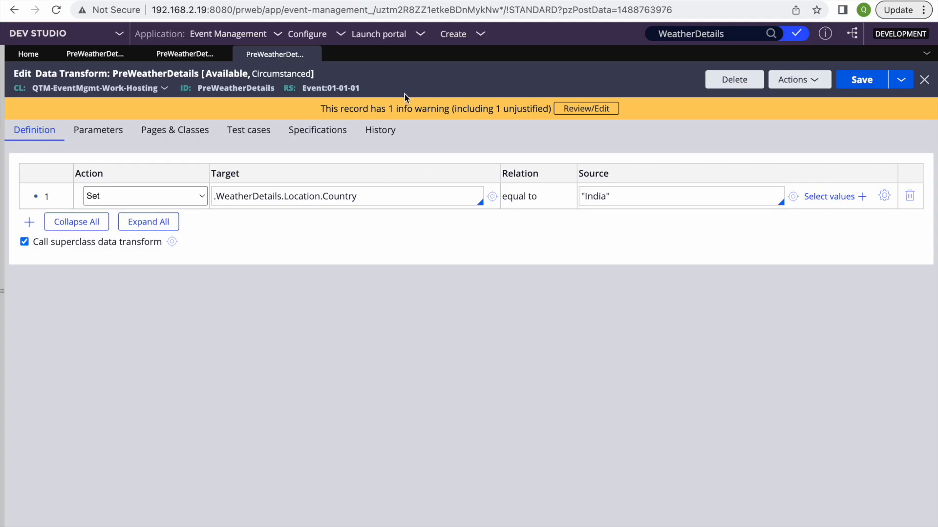
{"action": "left_click", "coordinate": [900, 80]}
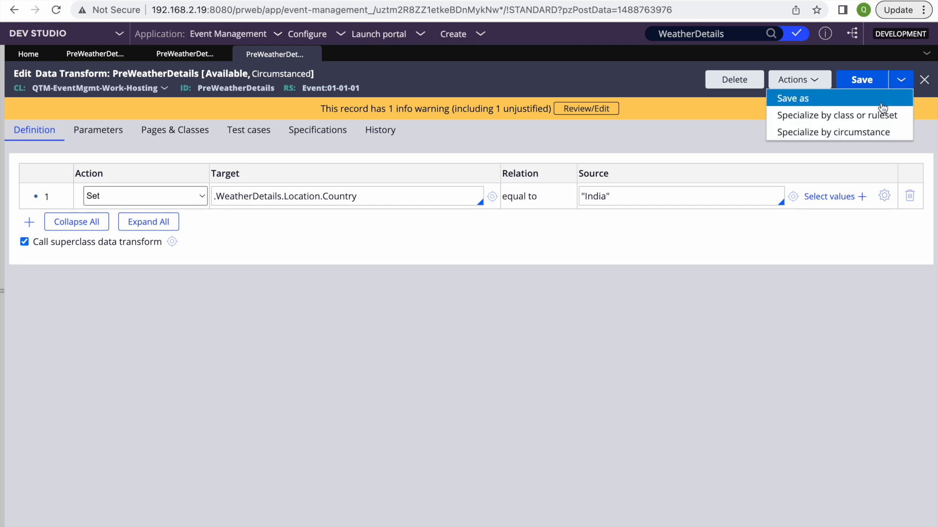
{"action": "left_click", "coordinate": [796, 103]}
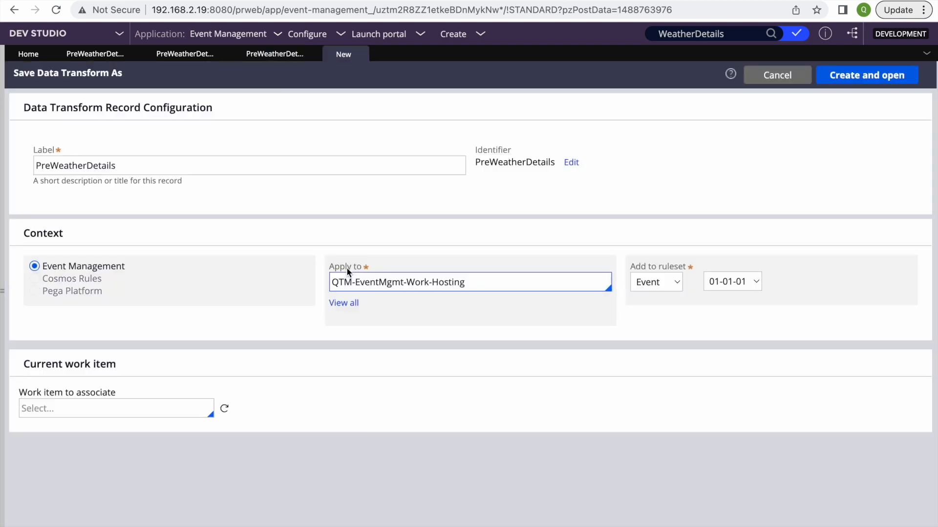
{"action": "left_click", "coordinate": [358, 54]}
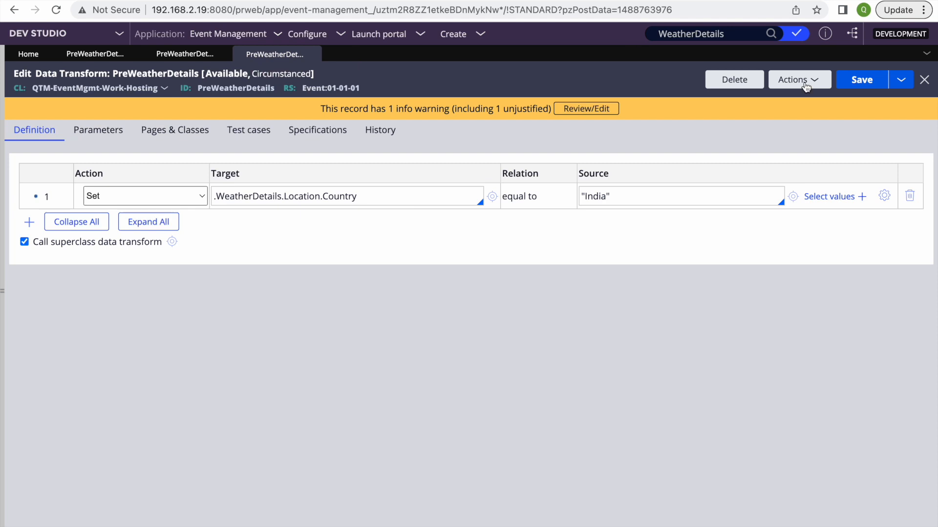
Start specializing PreWeatherDetails by circumstance and clear the circumstance property .EventDetails.EventLocation
{"action": "left_click", "coordinate": [898, 80]}
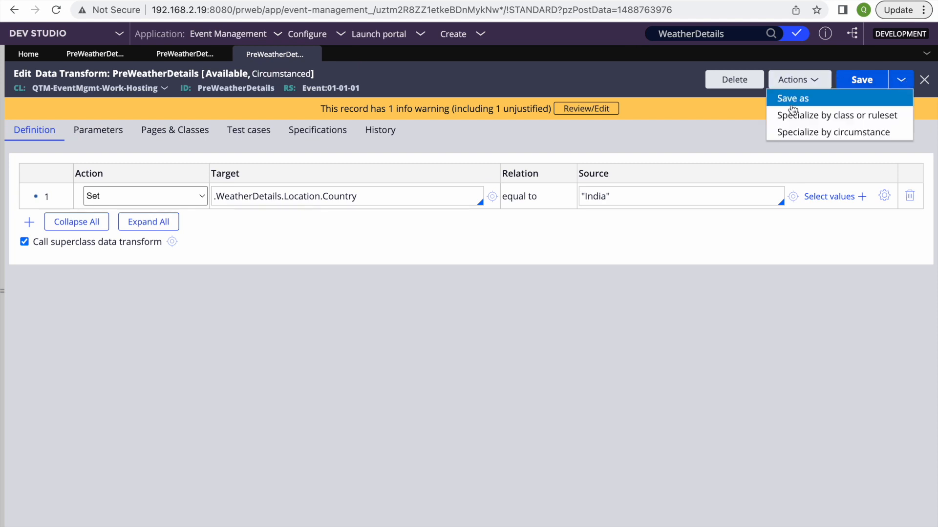
{"action": "left_click", "coordinate": [792, 132]}
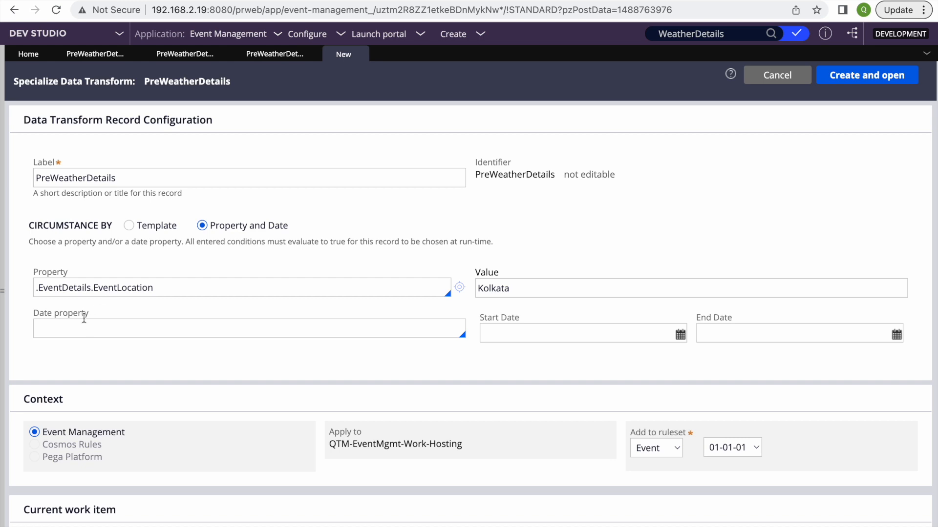
{"action": "triple_click", "coordinate": [177, 288]}
{"action": "key", "text": "super+x"}
Set the circumstance date property to .EventDetails.EventDate
{"action": "left_click", "coordinate": [65, 322]}
{"action": "key", "text": "super+v"}
{"action": "key", "text": "BackSpace"}
{"action": "key", "text": "BackSpace"}
{"action": "key", "text": "BackSpace"}
{"action": "key", "text": "BackSpace"}
{"action": "key", "text": "BackSpace"}
{"action": "key", "text": "BackSpace"}
{"action": "key", "text": "BackSpace"}
{"action": "key", "text": "BackSpace"}
{"action": "key", "text": "BackSpace"}
{"action": "key", "text": "BackSpace"}
{"action": "key", "text": "BackSpace"}
{"action": "key", "text": "BackSpace"}
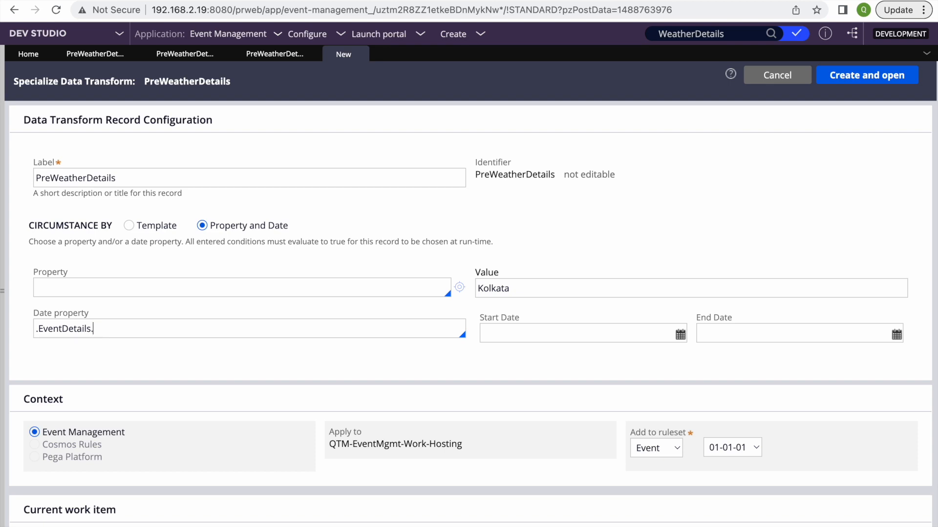
{"action": "type", "text": "EventDate"}
{"action": "double_click", "coordinate": [175, 330]}
{"action": "key", "text": "BackSpace"}
{"action": "key", "text": "super+v"}
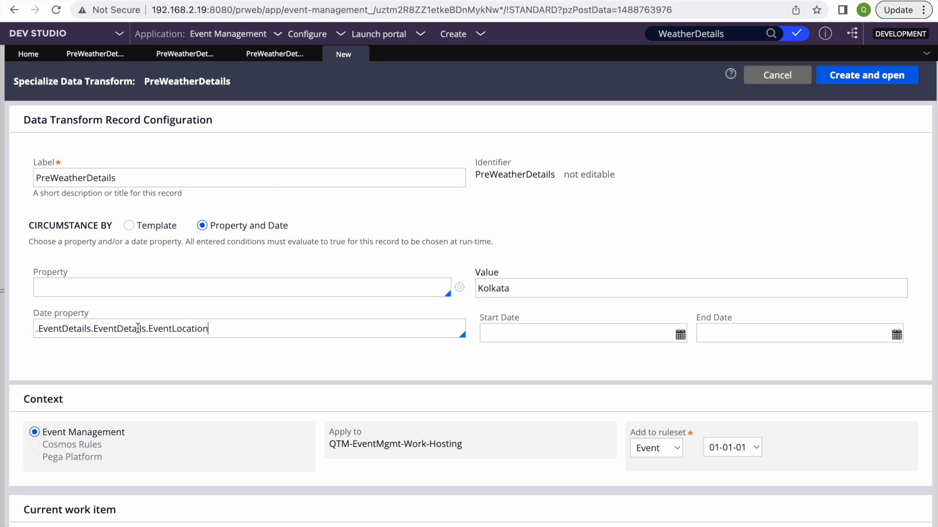
{"action": "key", "text": "BackSpace"}
{"action": "key", "text": "BackSpace"}
{"action": "key", "text": "BackSpace"}
{"action": "key", "text": "BackSpace"}
{"action": "key", "text": "BackSpace"}
{"action": "key", "text": "BackSpace"}
{"action": "key", "text": "BackSpace"}
{"action": "key", "text": "BackSpace"}
{"action": "key", "text": "BackSpace"}
{"action": "key", "text": "BackSpace"}
{"action": "key", "text": "BackSpace"}
{"action": "key", "text": "BackSpace"}
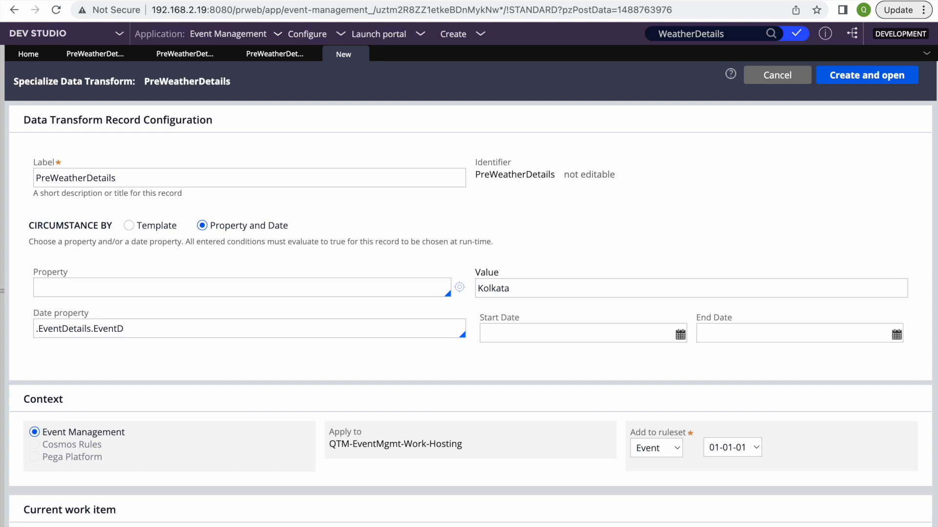
{"action": "type", "text": "te"}
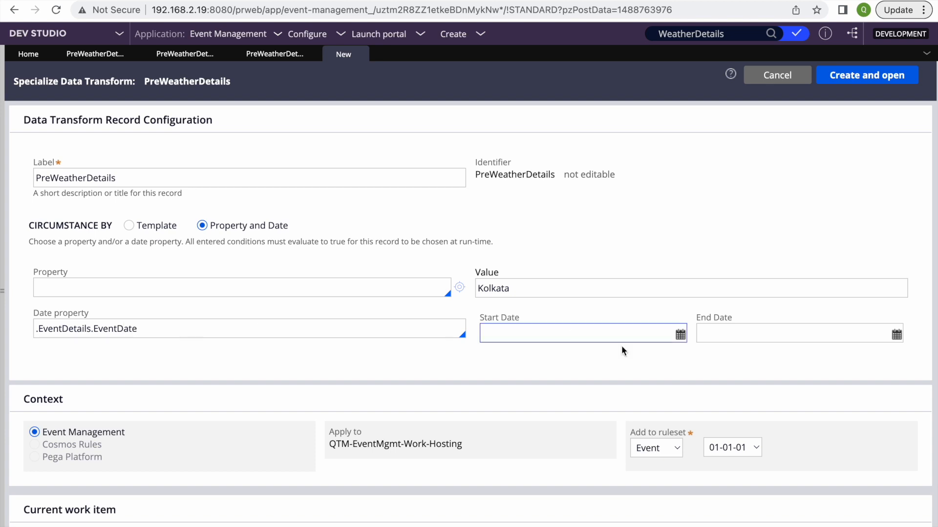
Clear the circumstance value, set the start date to 22/05/2023 19:36 and end date to 31/05/2023 19:36, and create the record
{"action": "double_click", "coordinate": [540, 289]}
{"action": "key", "text": "BackSpace"}
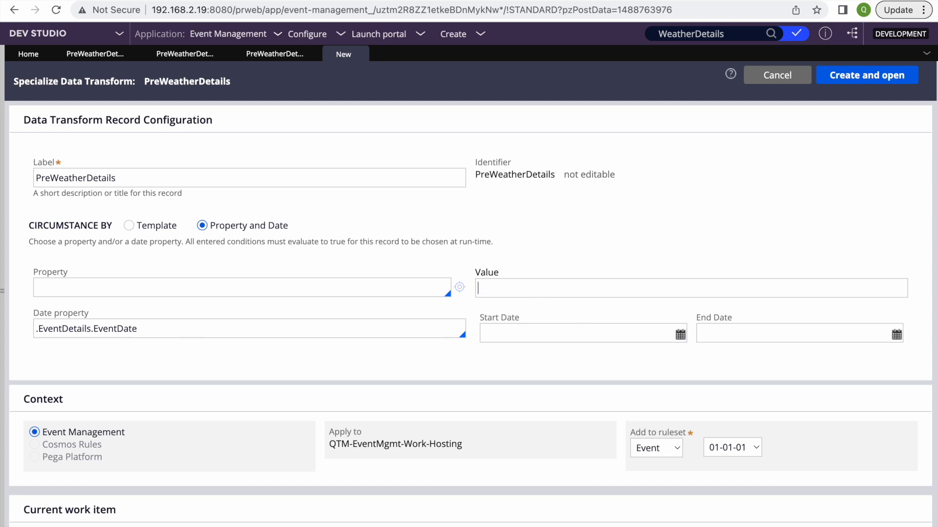
{"action": "left_click", "coordinate": [677, 334]}
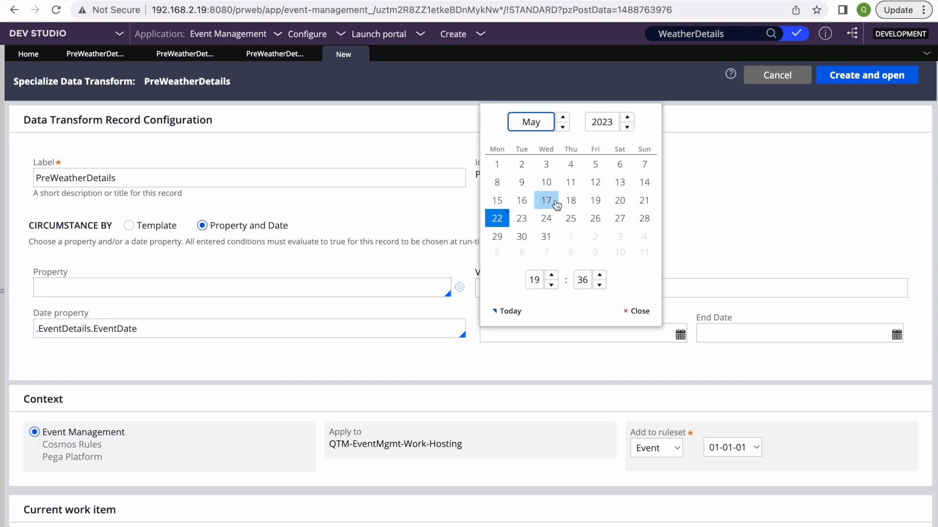
{"action": "left_click", "coordinate": [503, 218]}
{"action": "left_click", "coordinate": [896, 335]}
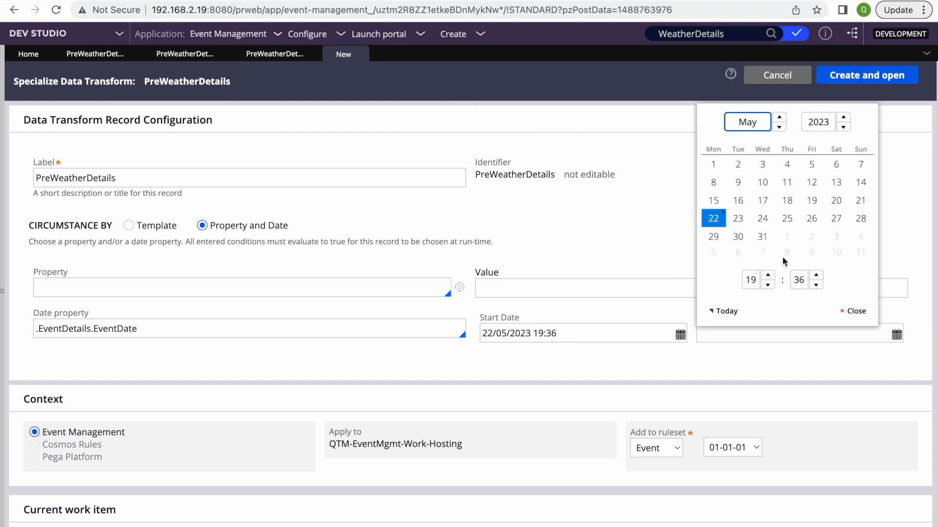
{"action": "left_click", "coordinate": [762, 235]}
{"action": "left_click", "coordinate": [857, 77]}
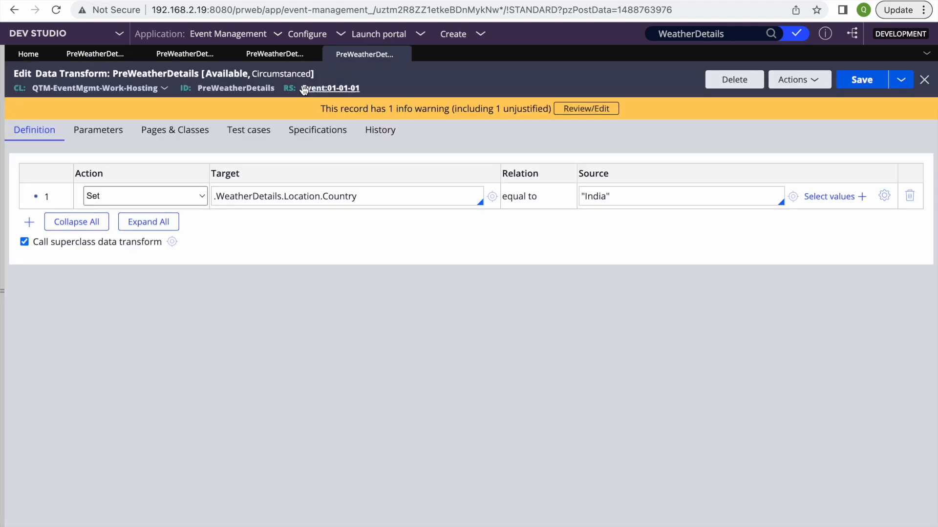
Review the circumstance date property and date range of the new PreWeatherDetails version, and save the record
{"action": "left_click", "coordinate": [281, 76]}
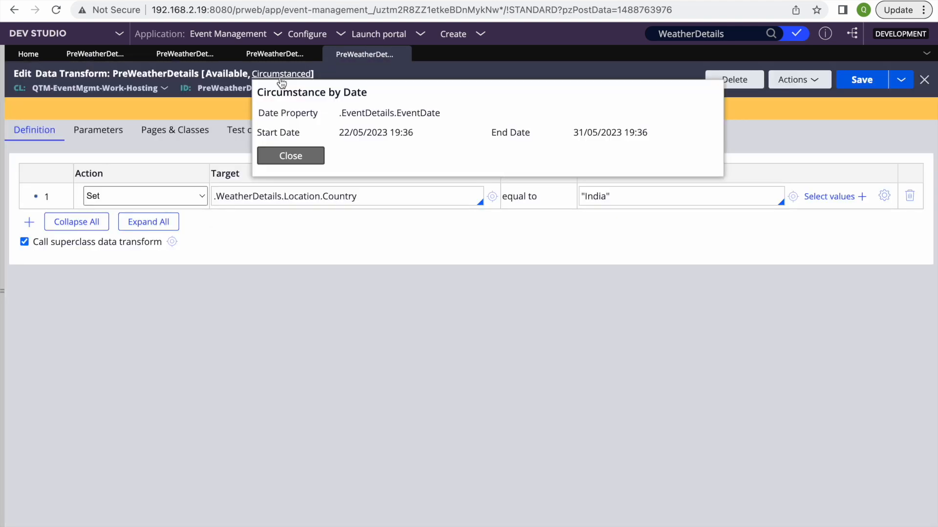
{"action": "triple_click", "coordinate": [361, 110]}
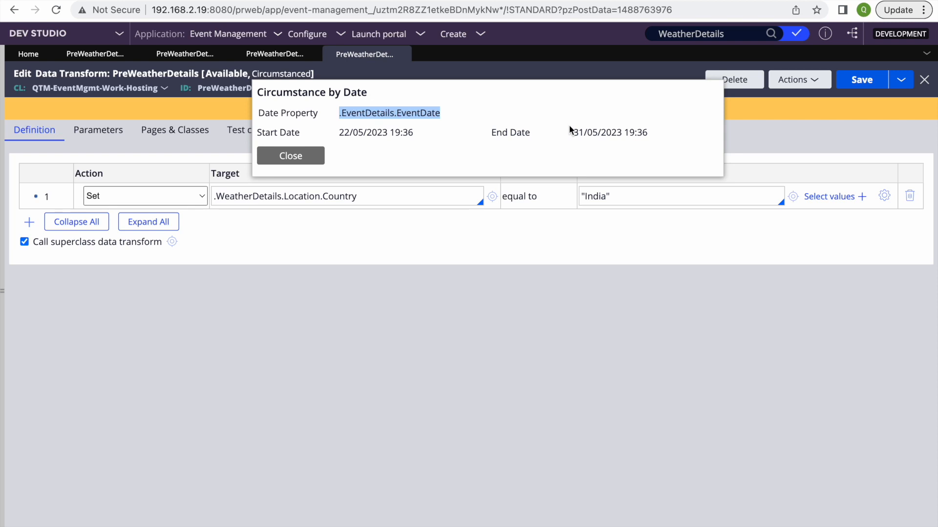
{"action": "left_click", "coordinate": [702, 298]}
{"action": "left_click", "coordinate": [862, 82]}
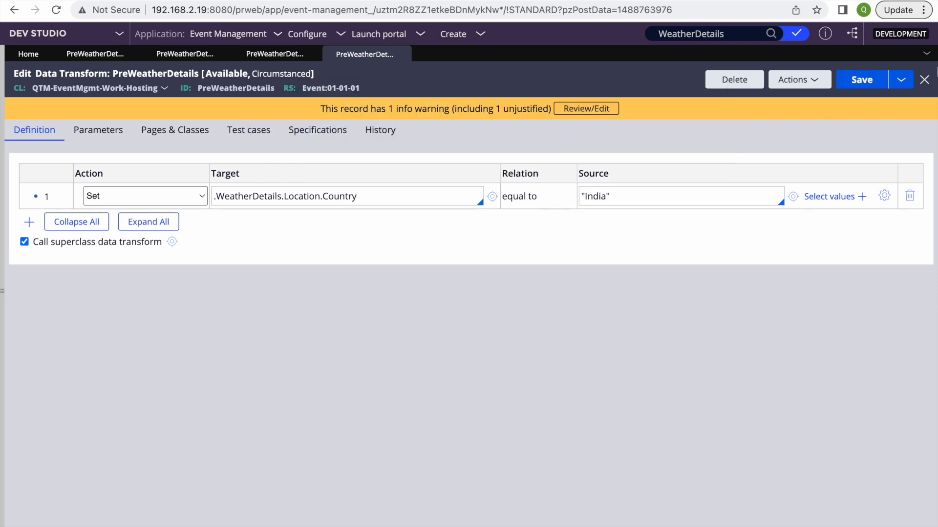
Start another circumstance specialization of this version, clear its date property, and try to create the record
{"action": "left_click", "coordinate": [901, 79]}
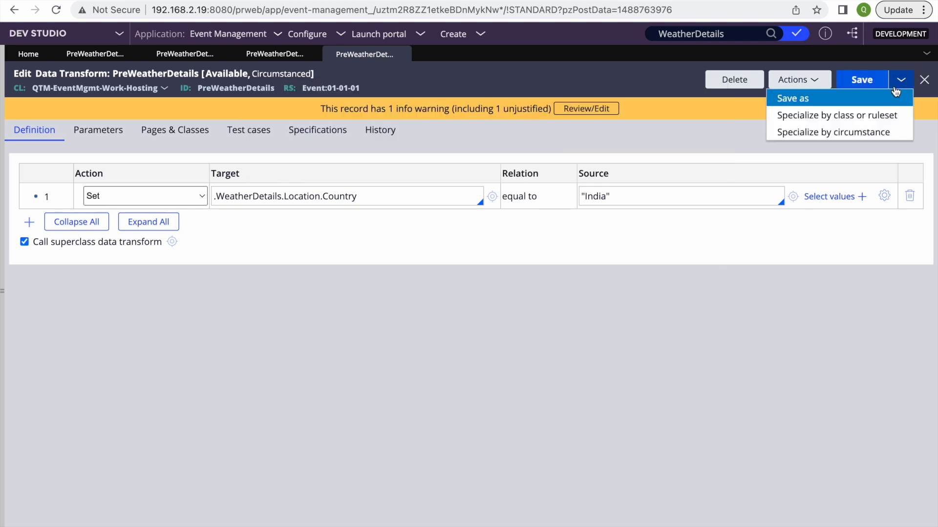
{"action": "left_click", "coordinate": [815, 133]}
{"action": "triple_click", "coordinate": [150, 330]}
{"action": "key", "text": "BackSpace"}
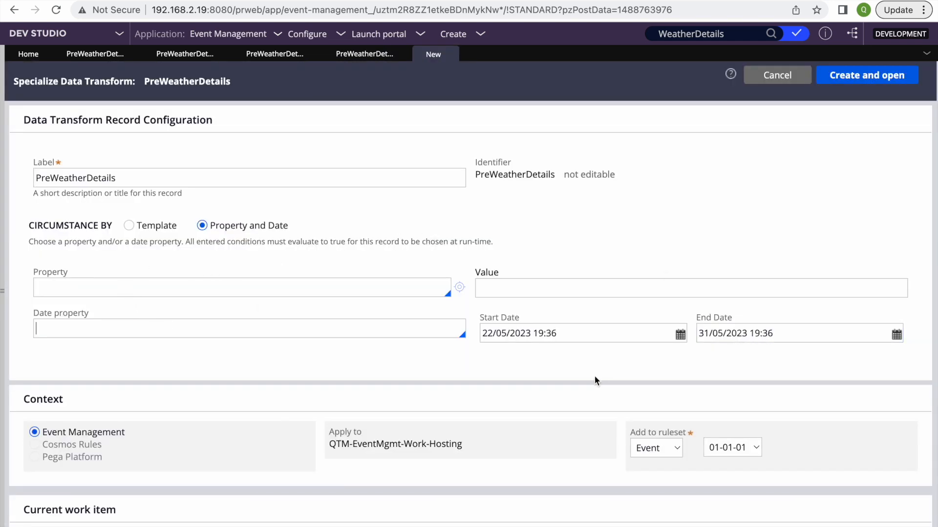
{"action": "left_click", "coordinate": [846, 84]}
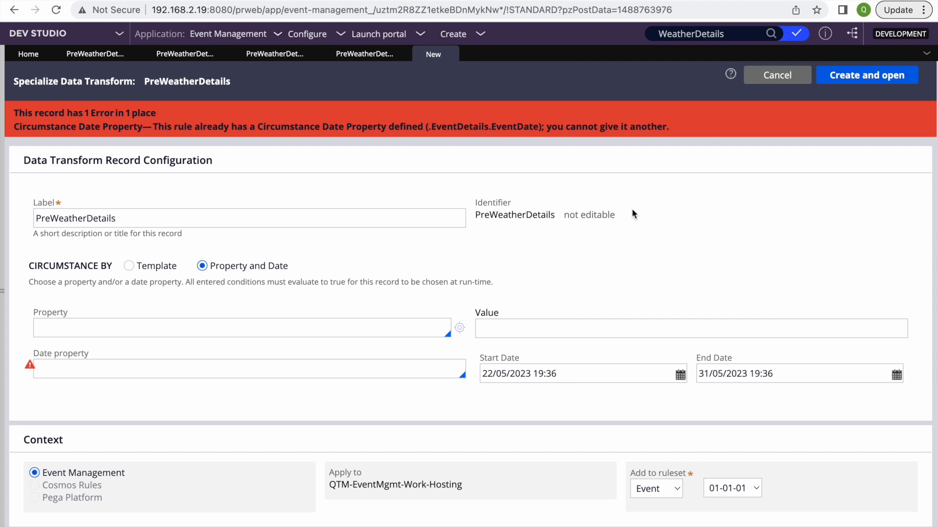
Set the specialization's start date to 25/05/2023 19:36 and try again to create the record
{"action": "left_click", "coordinate": [680, 375]}
{"action": "left_click", "coordinate": [570, 259]}
{"action": "left_click", "coordinate": [807, 261]}
{"action": "left_click", "coordinate": [849, 82]}
Delete the PreWeatherDetails version circumstanced by .EventDetails.EventDate, giving "as" as the comment
{"action": "left_click", "coordinate": [364, 55]}
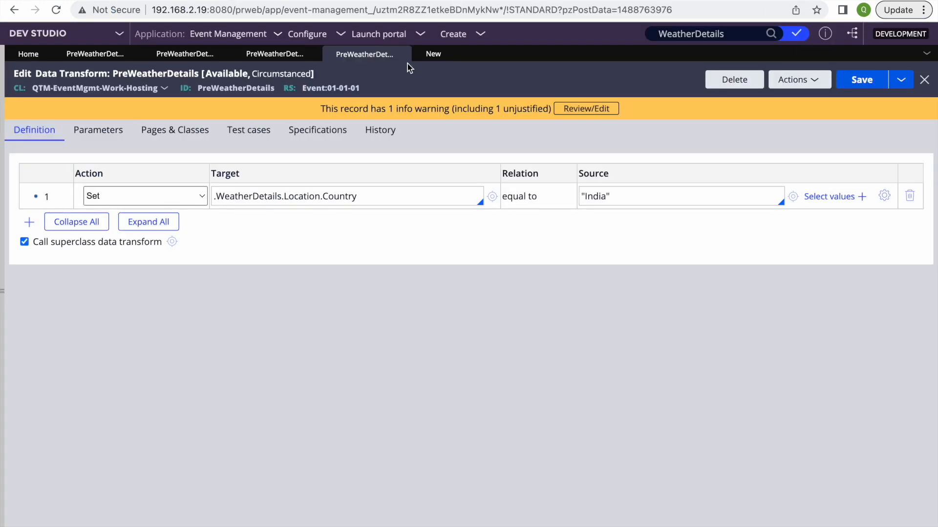
{"action": "left_click", "coordinate": [733, 79]}
{"action": "type", "text": "as"}
{"action": "key", "text": "Return"}
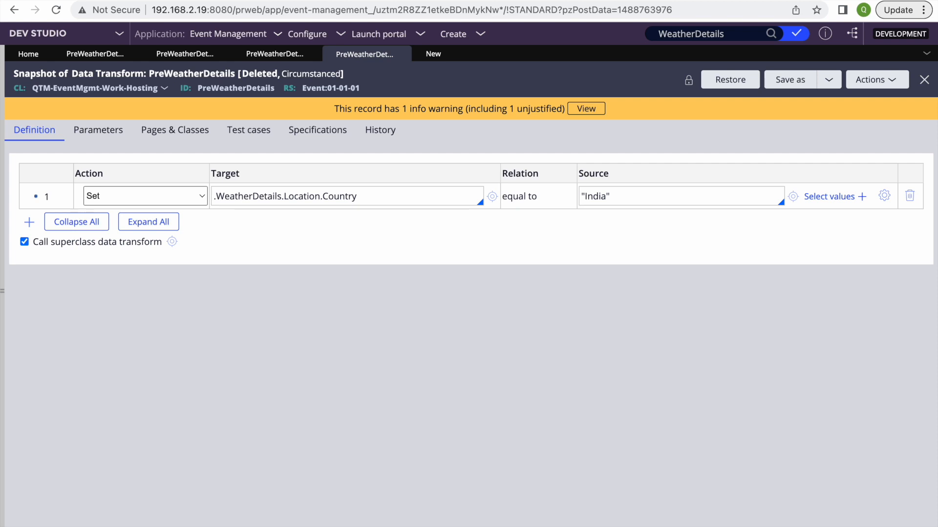
Create the pending specialization without a date property and review its circumstance start and end dates
{"action": "left_click", "coordinate": [431, 55]}
{"action": "left_click", "coordinate": [849, 78]}
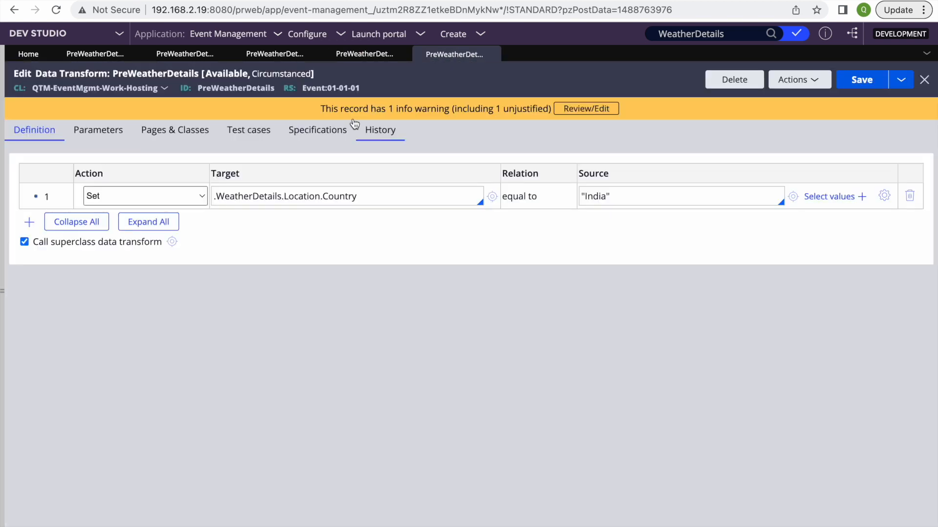
{"action": "left_click", "coordinate": [282, 74]}
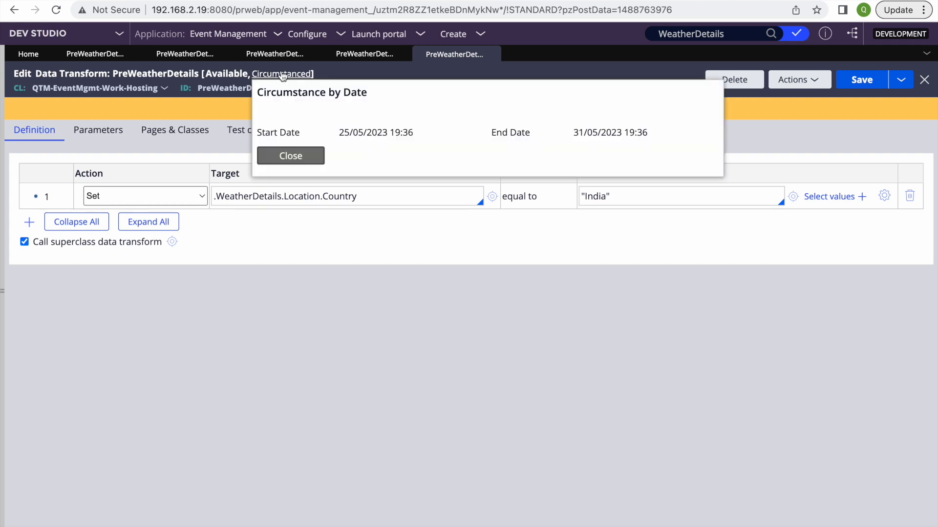
{"action": "double_click", "coordinate": [590, 131]}
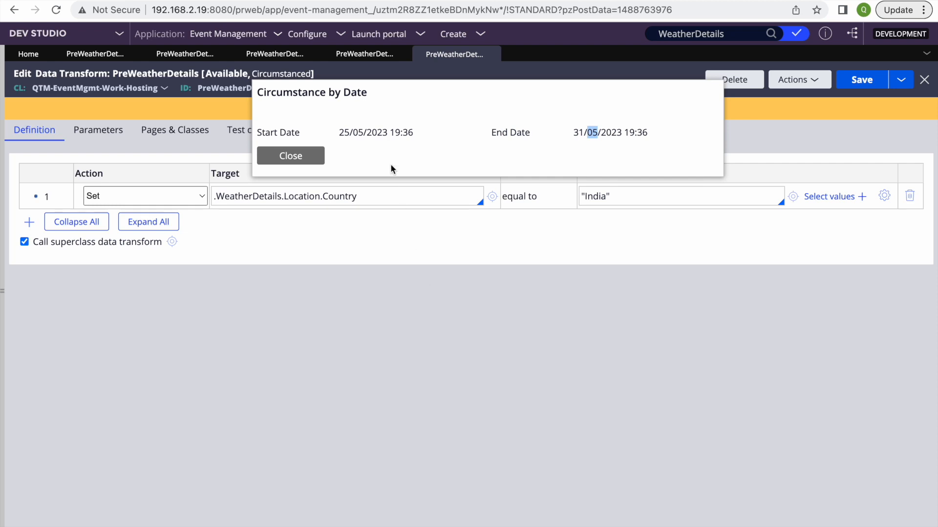
{"action": "double_click", "coordinate": [379, 132]}
{"action": "triple_click", "coordinate": [379, 132]}
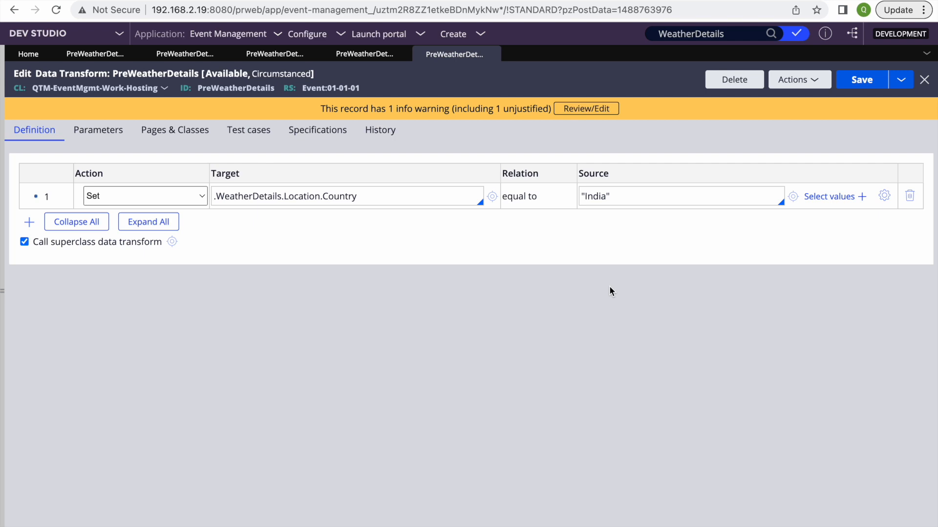
{"action": "mouse_move", "coordinate": [282, 74]}
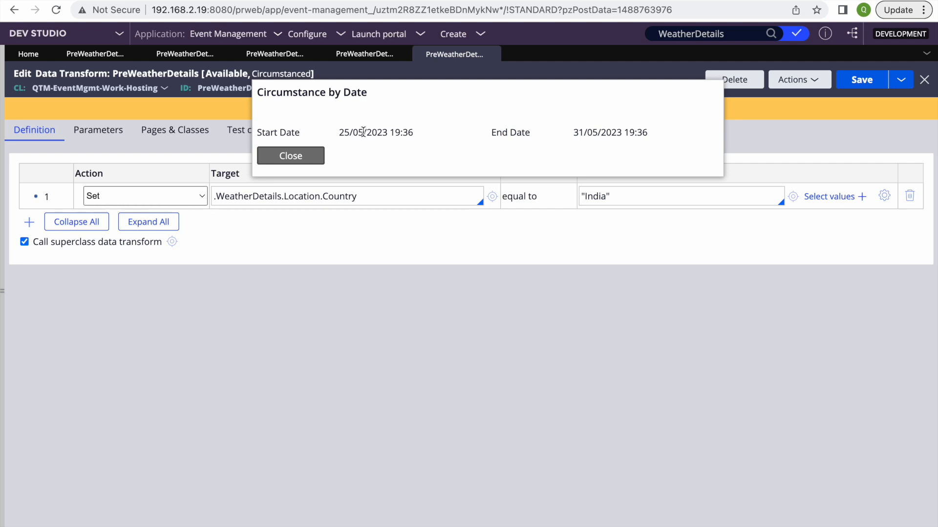
{"action": "left_click", "coordinate": [292, 157]}
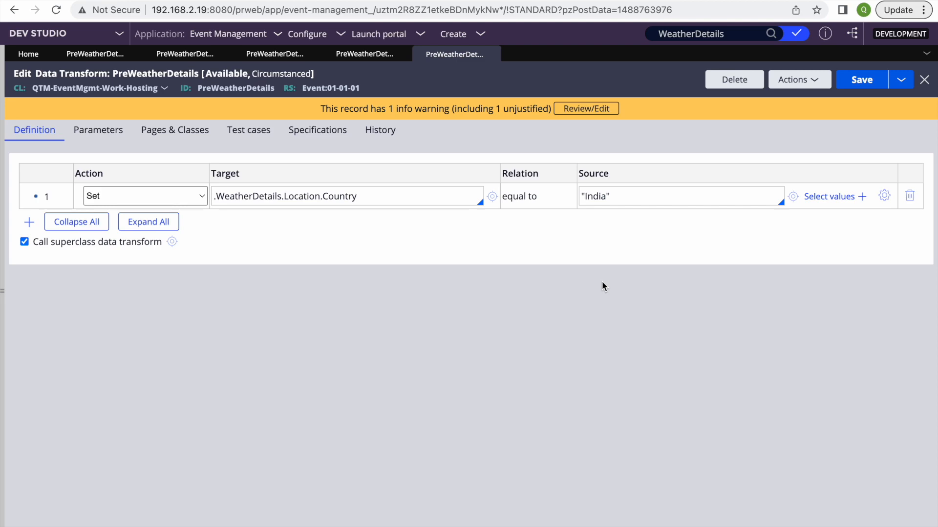
Switch to PowerPoint, review the slide's list of circumstancing types, and return to Dev Studio in the browser
{"action": "key", "text": "F4"}
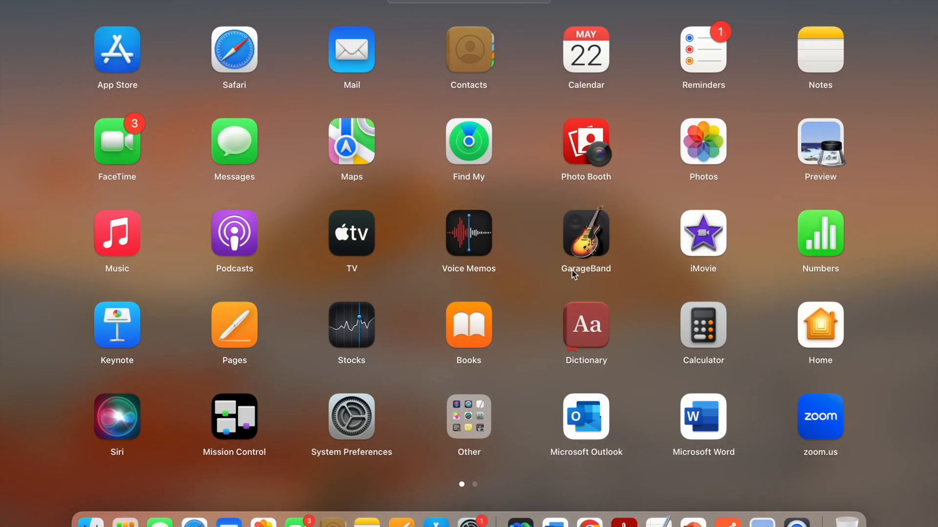
{"action": "left_click", "coordinate": [692, 524]}
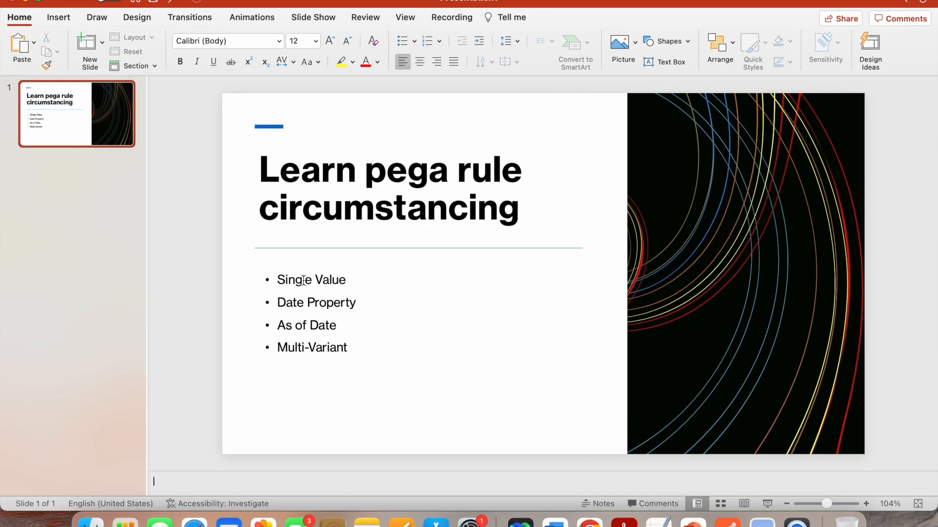
{"action": "double_click", "coordinate": [294, 280]}
{"action": "double_click", "coordinate": [323, 299]}
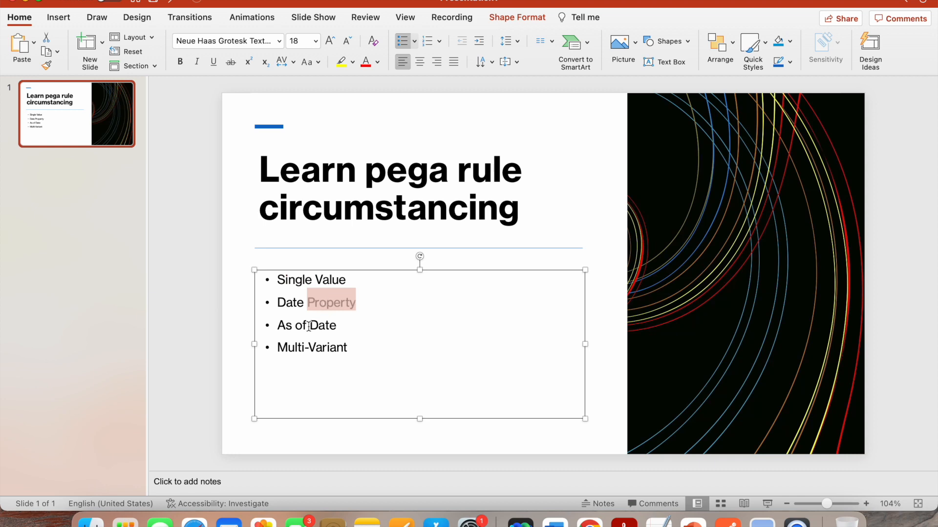
{"action": "triple_click", "coordinate": [308, 325]}
{"action": "triple_click", "coordinate": [299, 348]}
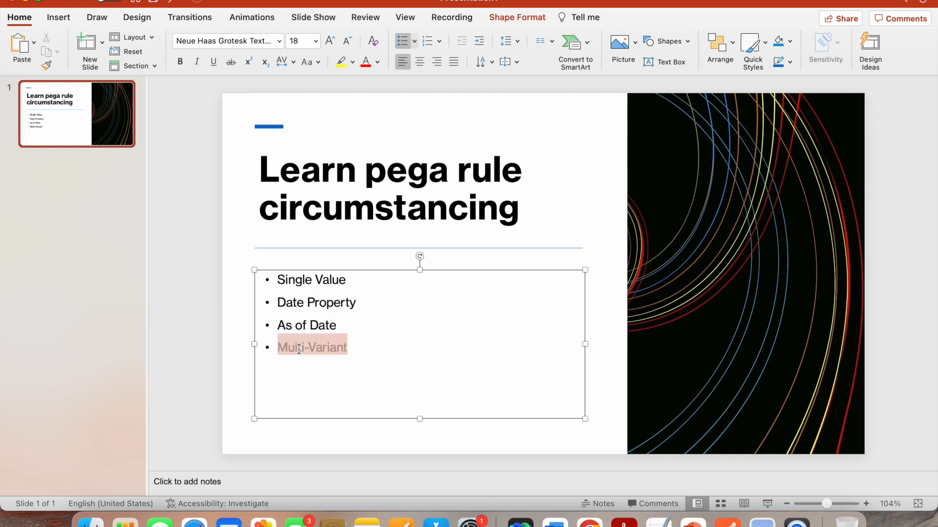
{"action": "left_click", "coordinate": [589, 522]}
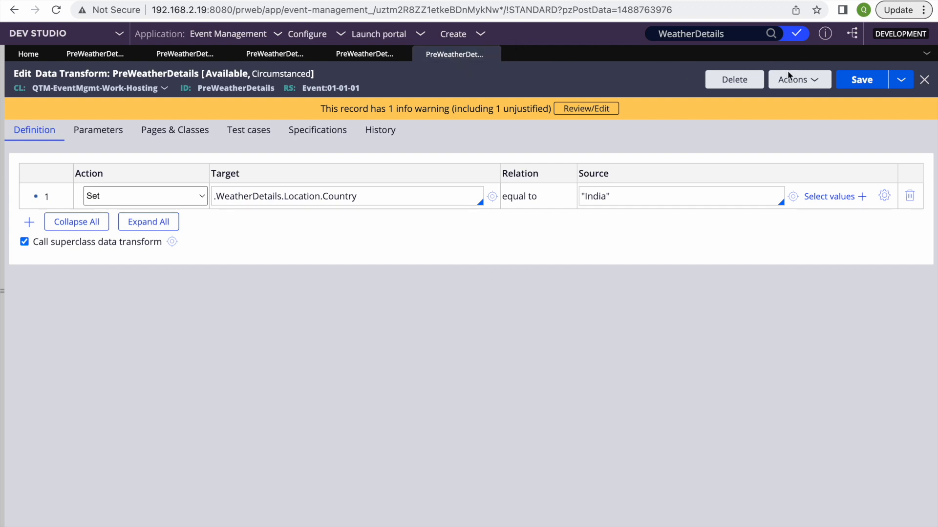
Delete the PreWeatherDetails version circumstanced only by date range and close both deleted snapshots
{"action": "left_click", "coordinate": [732, 80]}
{"action": "key", "text": "Escape"}
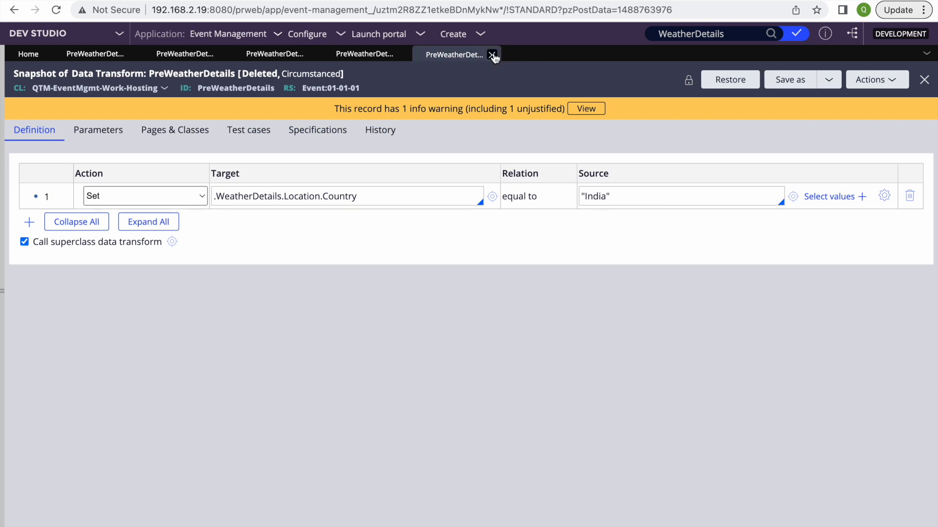
{"action": "left_click", "coordinate": [494, 54]}
{"action": "left_click", "coordinate": [862, 83]}
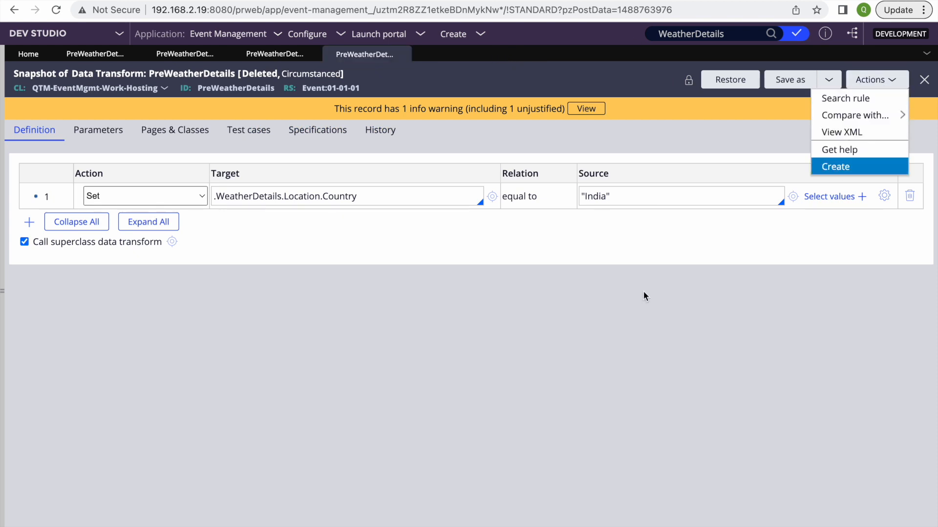
{"action": "key", "text": "Escape"}
{"action": "left_click", "coordinate": [405, 54]}
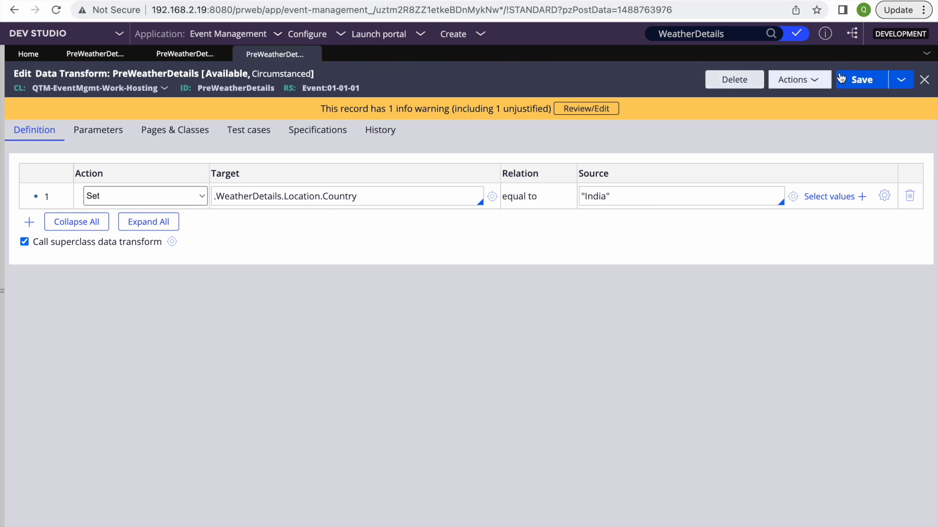
Switch to the portal and take the Hosting case back to its Event Details to examine the name, location and date fields
{"action": "left_click", "coordinate": [898, 81]}
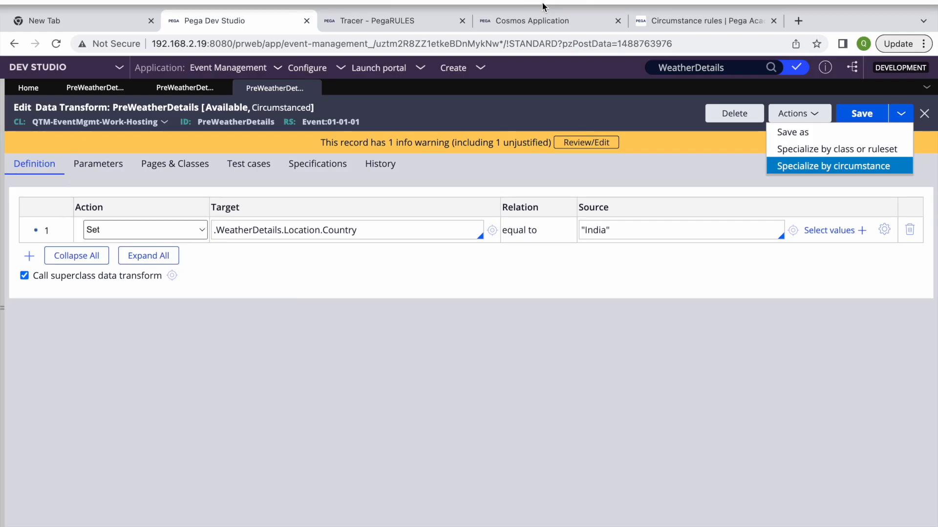
{"action": "left_click", "coordinate": [526, 17]}
{"action": "left_click", "coordinate": [349, 493]}
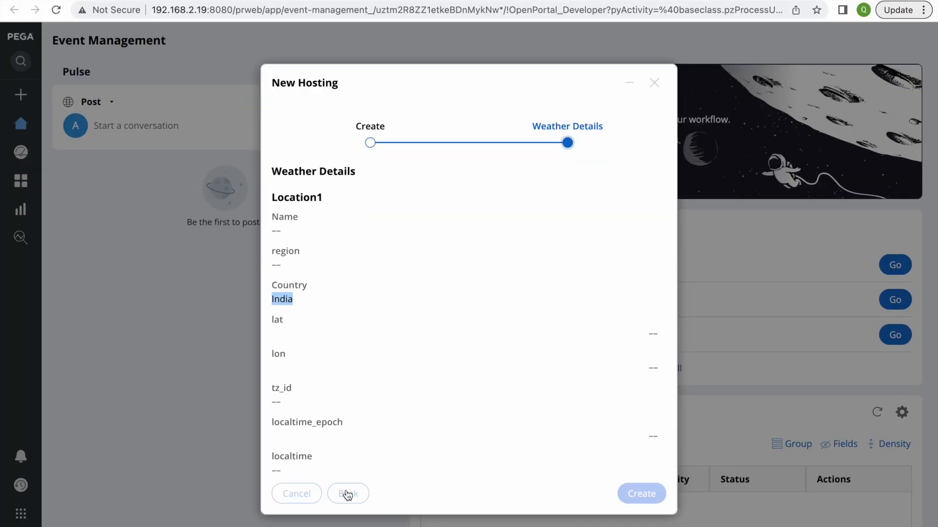
{"action": "left_click", "coordinate": [307, 210]}
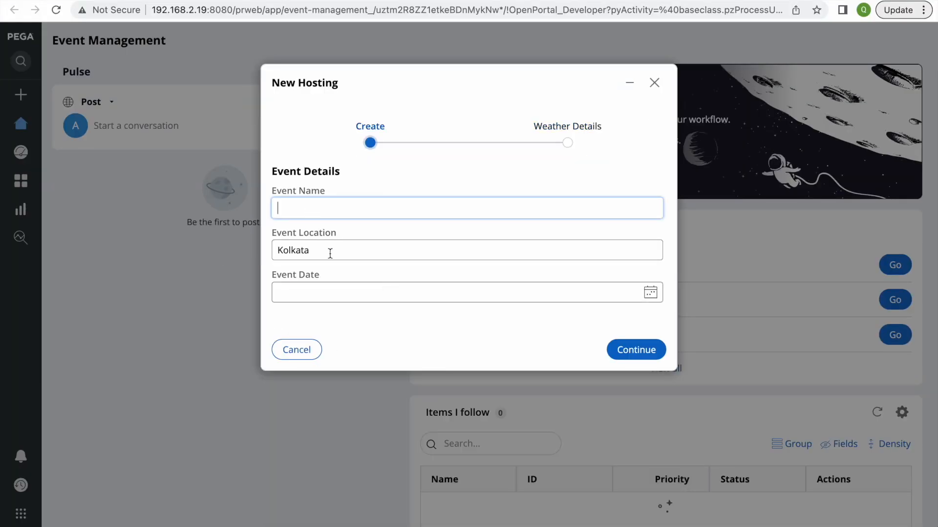
{"action": "left_click", "coordinate": [306, 292]}
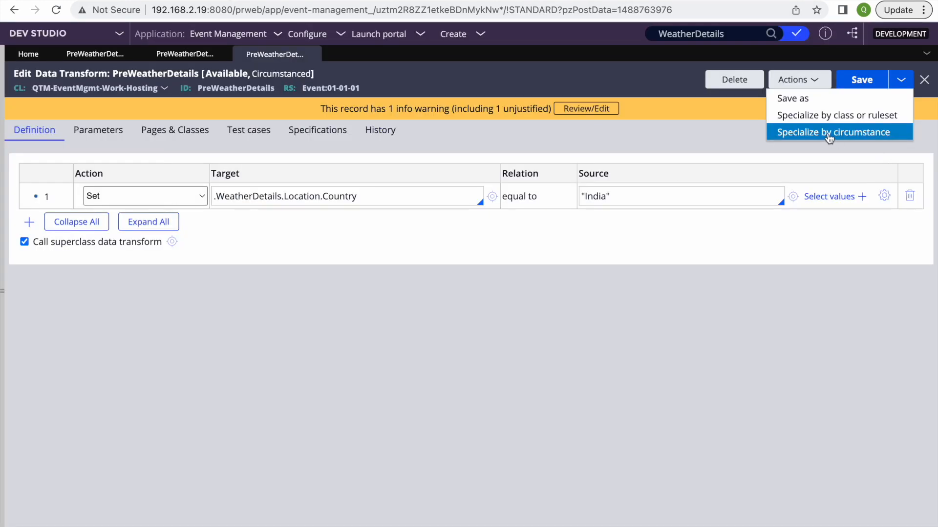
Start specializing the location-circumstanced PreWeatherDetails by circumstance in Dev Studio, choosing Template as the circumstance type
{"action": "left_click", "coordinate": [829, 133]}
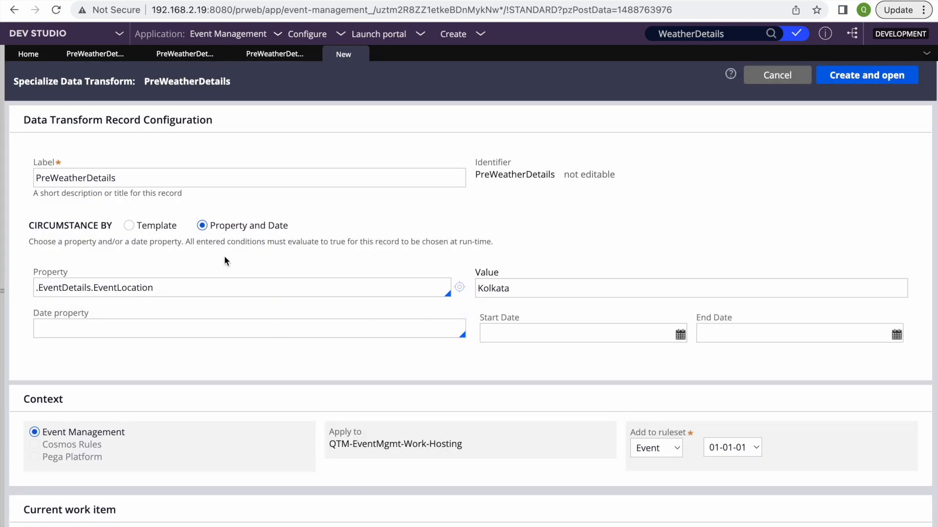
{"action": "left_click", "coordinate": [138, 227]}
{"action": "left_click", "coordinate": [195, 293]}
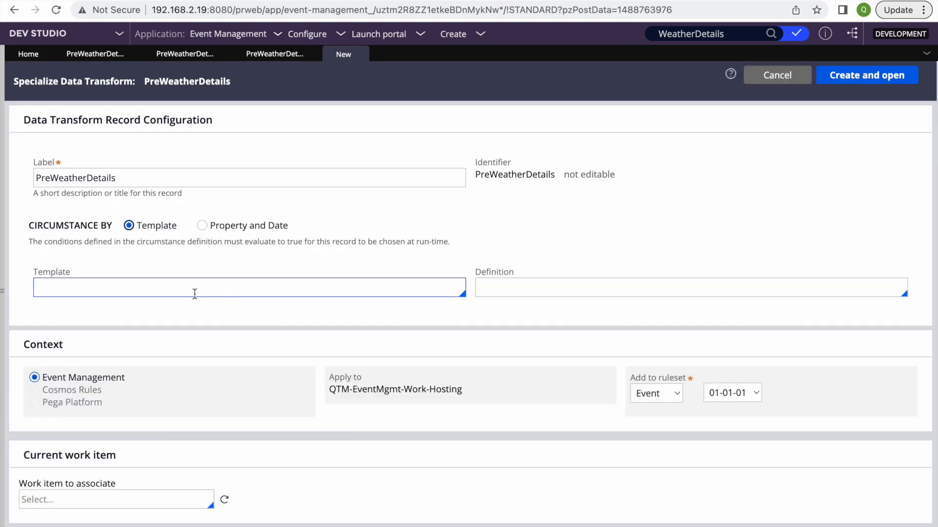
{"action": "left_click", "coordinate": [170, 288]}
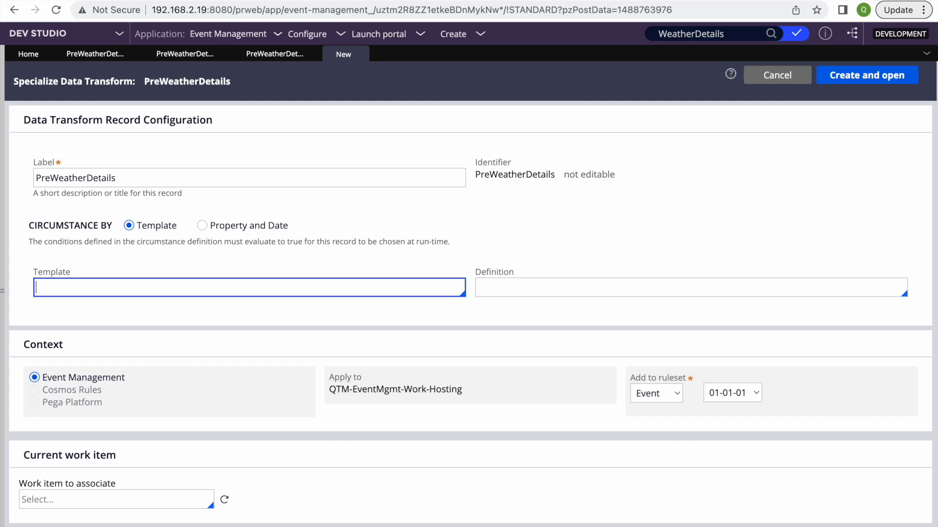
Browse the technical record types in the Records explorer and open the list of Circumstance Template instances
{"action": "left_click", "coordinate": [3, 301]}
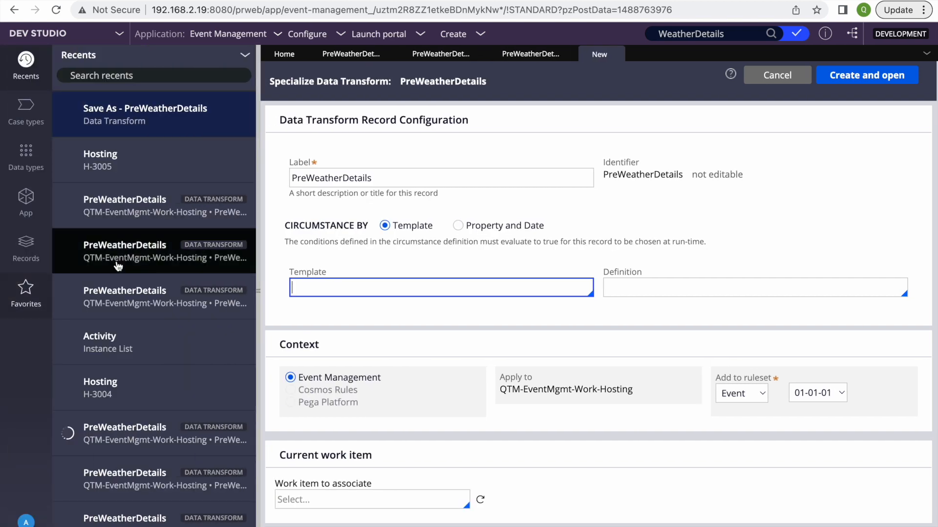
{"action": "left_click", "coordinate": [26, 256]}
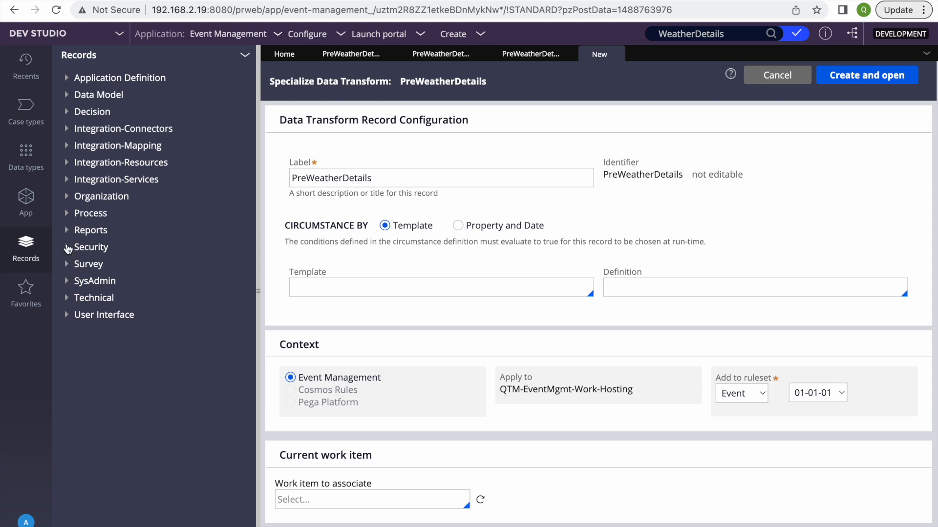
{"action": "left_click", "coordinate": [69, 298]}
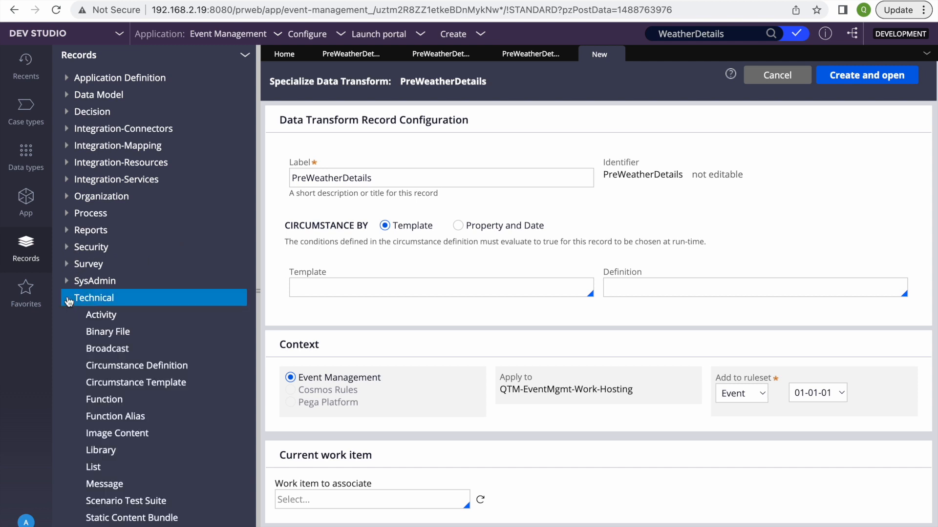
{"action": "scroll", "coordinate": [132, 375], "scroll_direction": "down", "scroll_amount": 2}
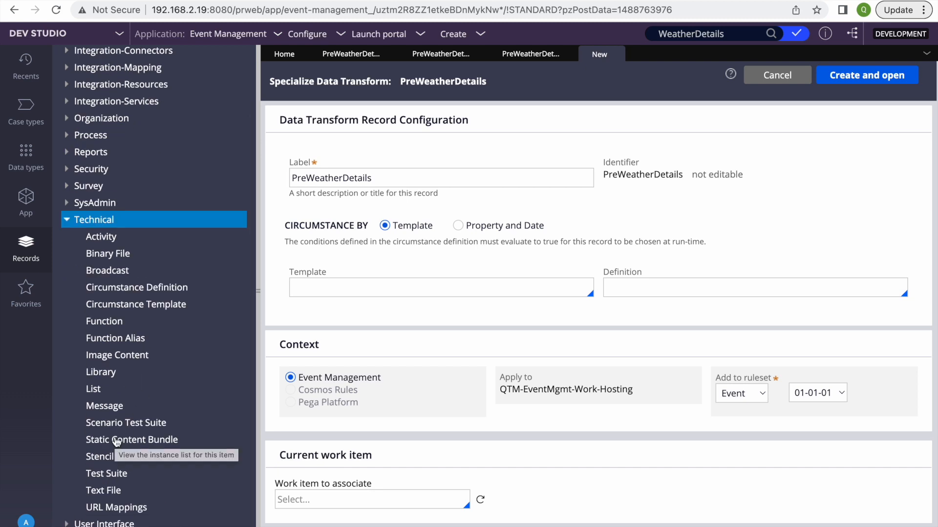
{"action": "scroll", "coordinate": [116, 442], "scroll_direction": "up", "scroll_amount": 2}
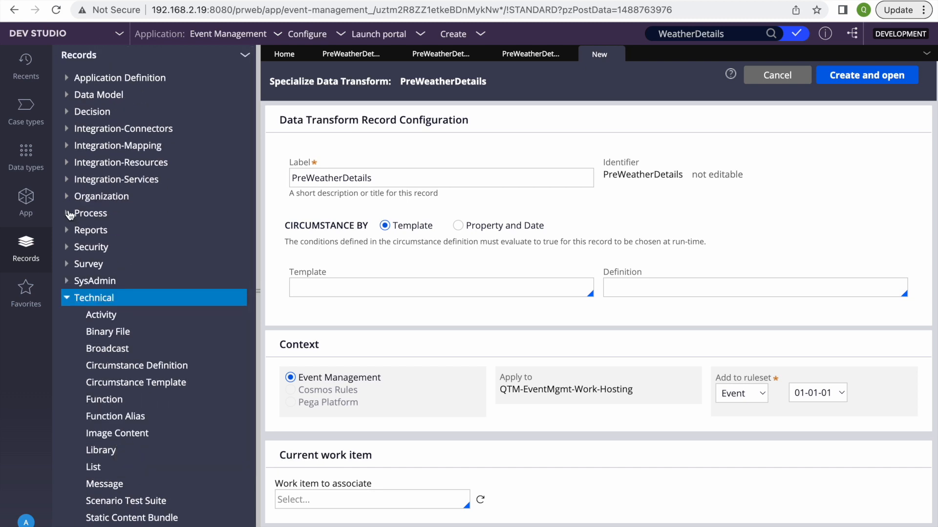
{"action": "left_click", "coordinate": [70, 213]}
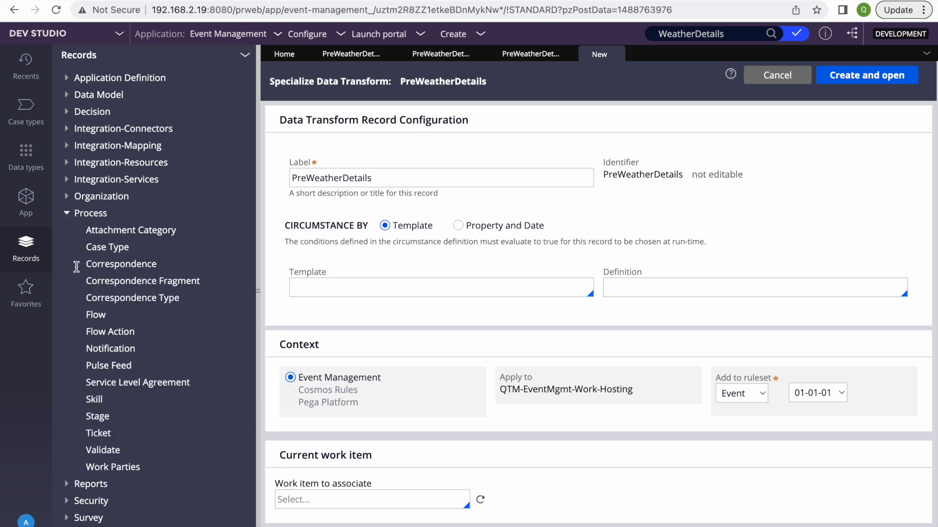
{"action": "left_click", "coordinate": [67, 213]}
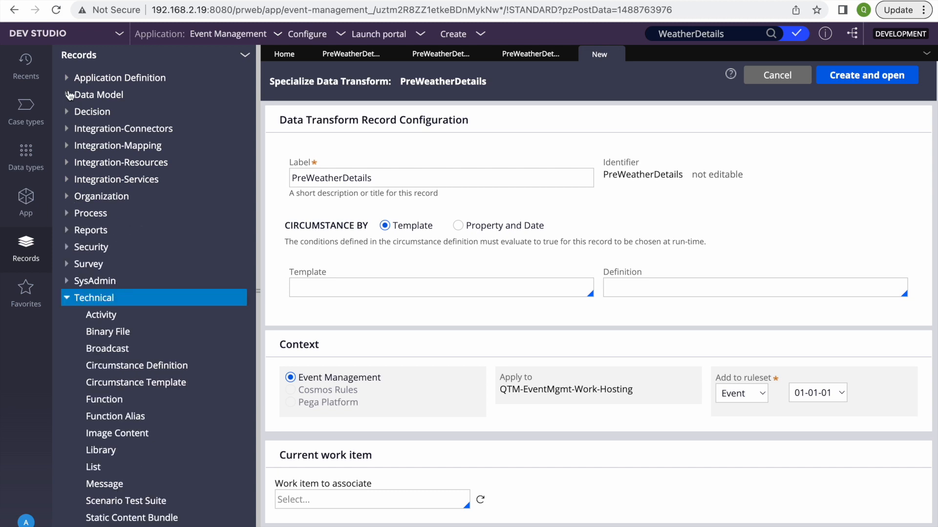
{"action": "left_click", "coordinate": [67, 95]}
{"action": "left_click", "coordinate": [66, 96]}
{"action": "scroll", "coordinate": [84, 263], "scroll_direction": "down", "scroll_amount": 2}
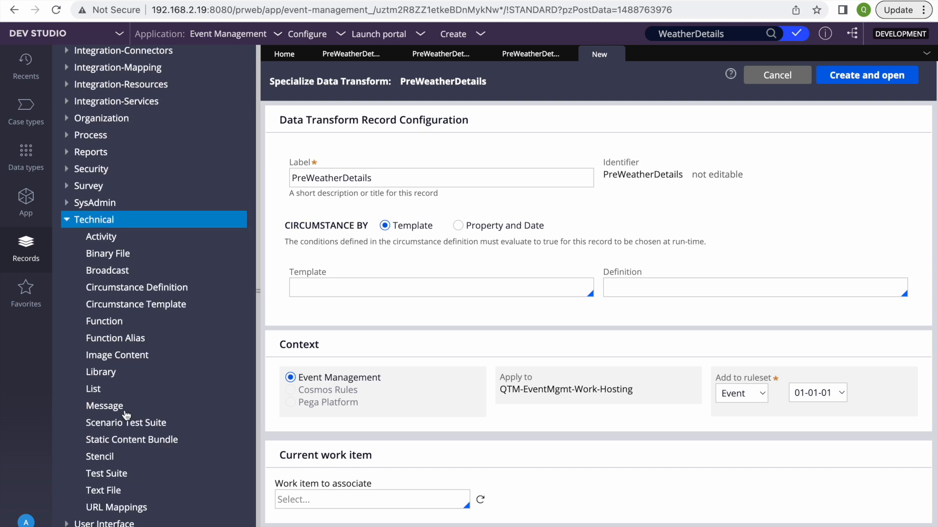
{"action": "left_click", "coordinate": [131, 305]}
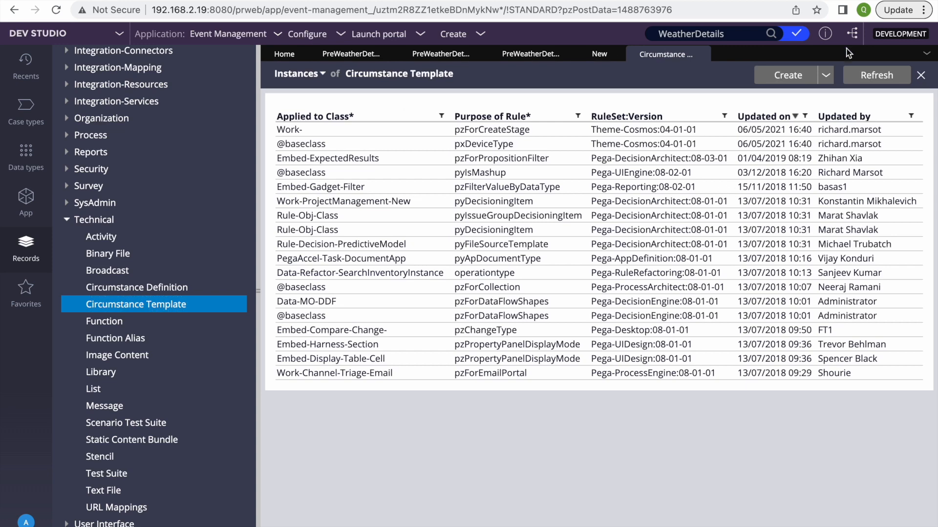
Start a new Circumstance Template record and label it Event
{"action": "left_click", "coordinate": [786, 75]}
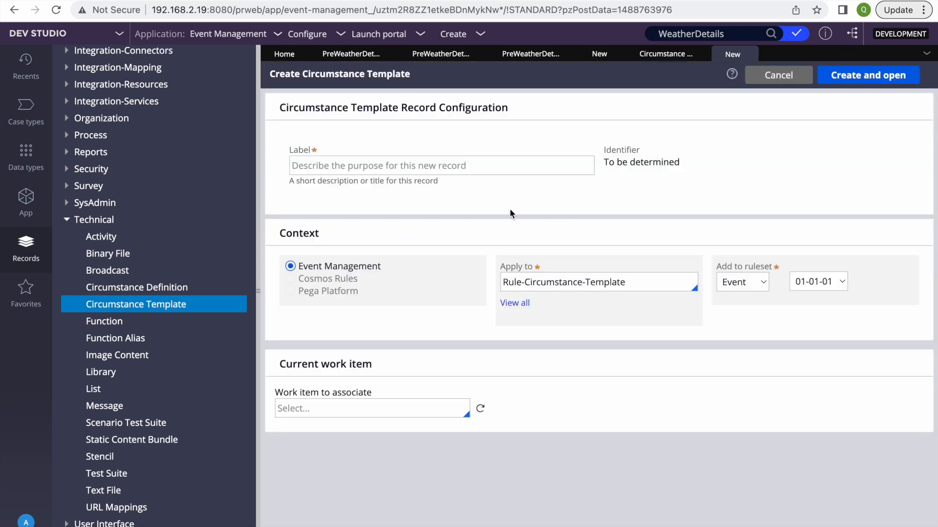
{"action": "left_click", "coordinate": [366, 165]}
{"action": "type", "text": "Eevn"}
{"action": "type", "text": "t"}
{"action": "key", "text": "BackSpace"}
{"action": "key", "text": "BackSpace"}
{"action": "type", "text": "vent"}
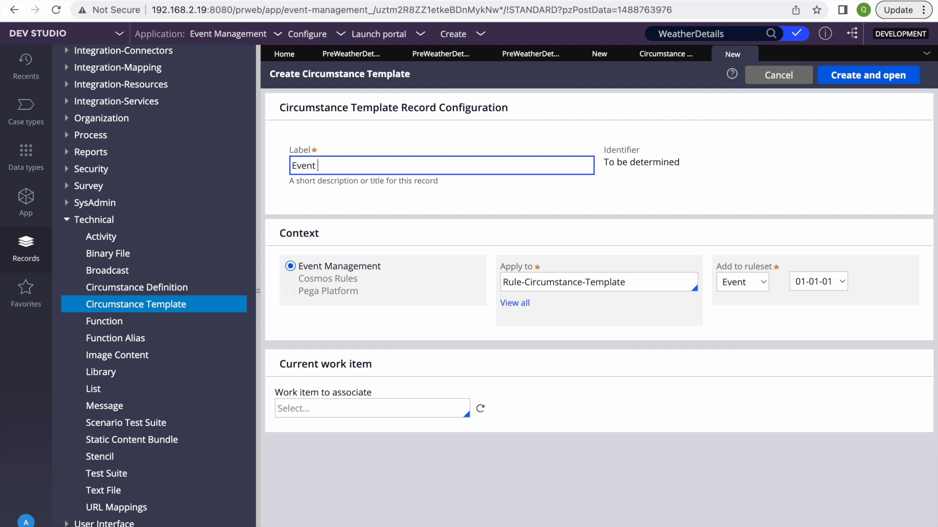
Apply the new circumstance template to the QTM-EventMgmt-Work-Hosting class and create the record
{"action": "left_click", "coordinate": [596, 226]}
{"action": "left_click", "coordinate": [638, 277]}
{"action": "double_click", "coordinate": [638, 277]}
{"action": "key", "text": "super+a"}
{"action": "key", "text": "BackSpace"}
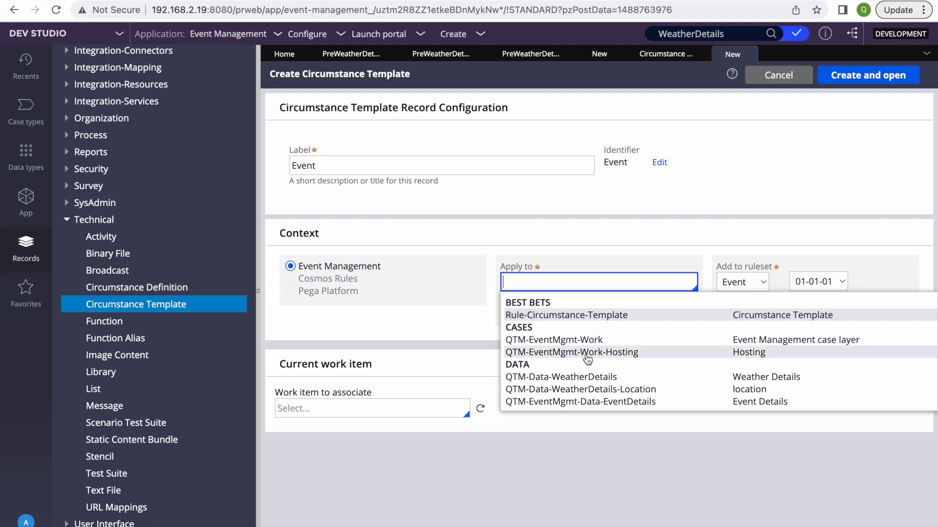
{"action": "left_click", "coordinate": [588, 359]}
{"action": "left_click", "coordinate": [863, 82]}
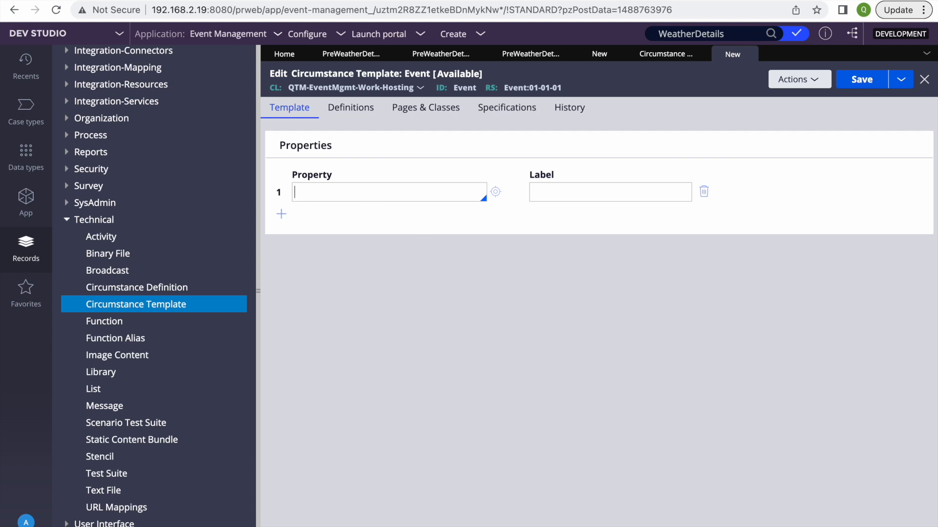
Set the first property of the Event template to .EventDetails.EventLocation
{"action": "type", "text": "."}
{"action": "key", "text": "Down"}
{"action": "key", "text": "Return"}
{"action": "type", "text": "."}
{"action": "key", "text": "Down"}
{"action": "key", "text": "Down"}
{"action": "key", "text": "Up"}
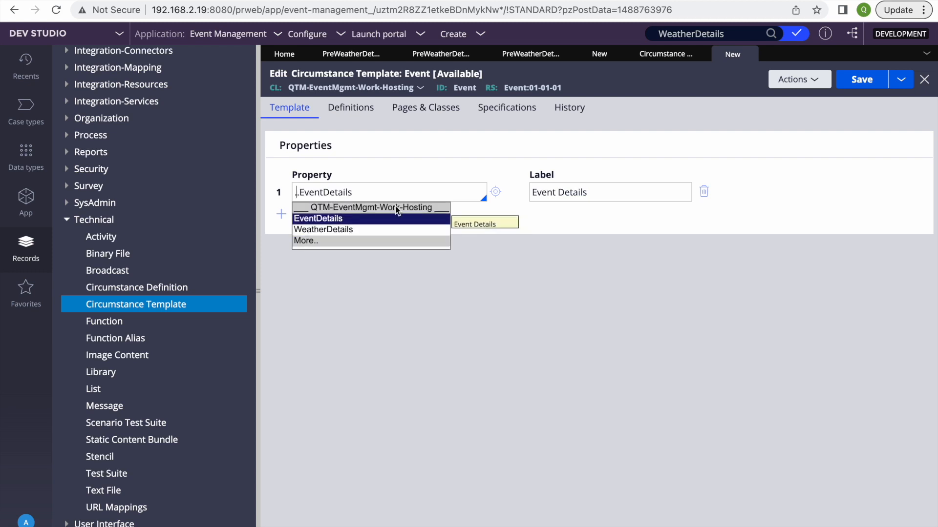
{"action": "key", "text": "Return"}
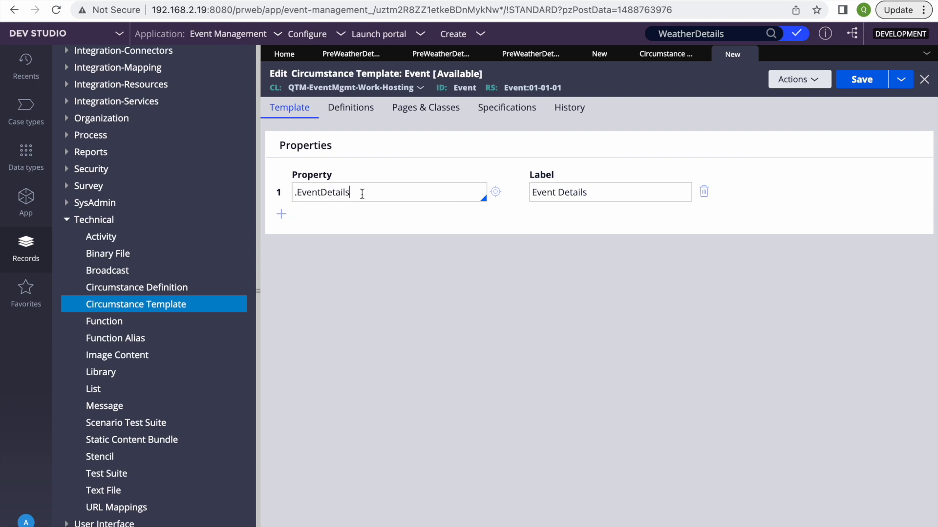
{"action": "type", "text": "."}
{"action": "key", "text": "Down"}
{"action": "key", "text": "Down"}
{"action": "key", "text": "Return"}
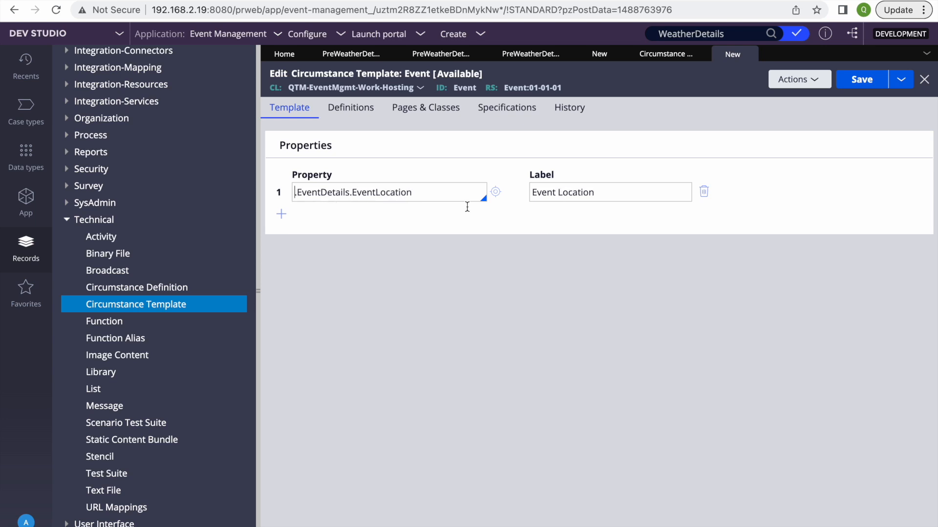
Label the EventLocation property "Kolkata" in quotation marks and save the Event template
{"action": "triple_click", "coordinate": [611, 198]}
{"action": "key", "text": "BackSpace"}
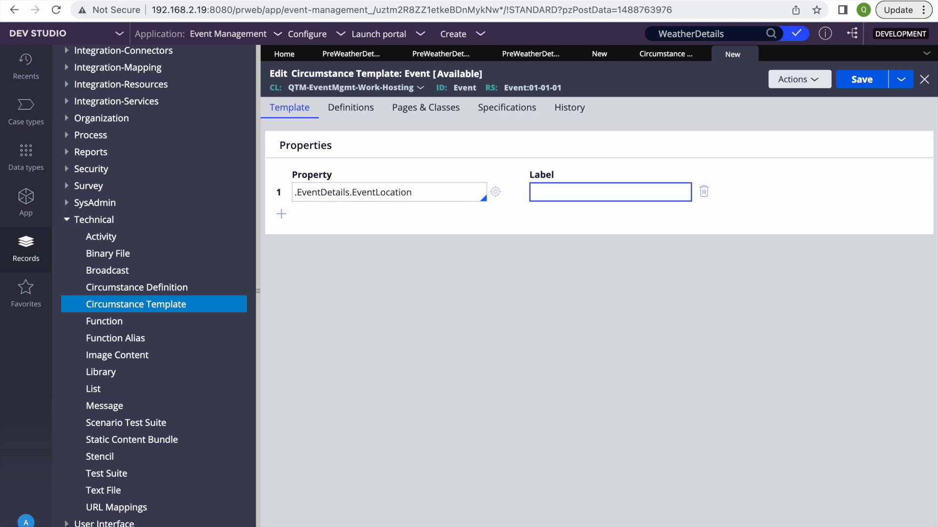
{"action": "type", "text": "\"Kolkata"}
{"action": "left_click", "coordinate": [861, 81]}
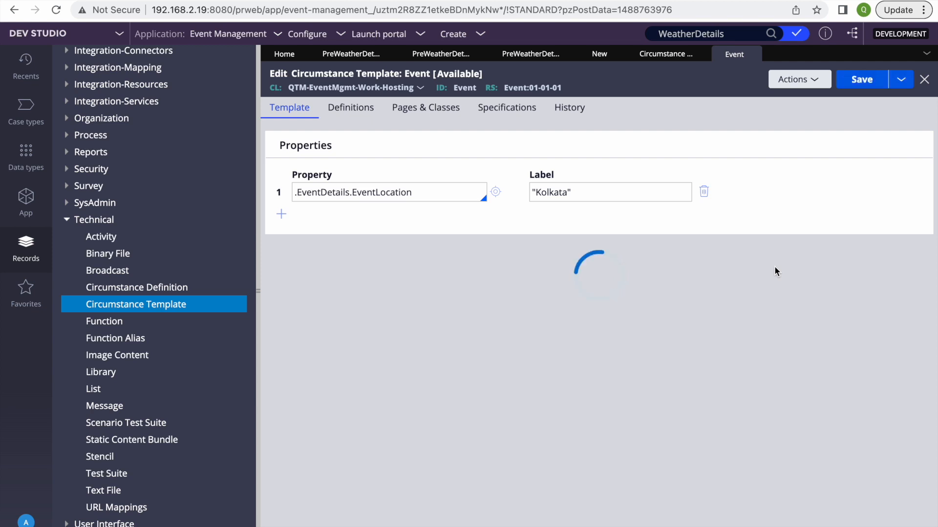
Change the EventLocation property's label to "London" within the quotation marks and save the template
{"action": "double_click", "coordinate": [546, 192]}
{"action": "key", "text": "BackSpace"}
{"action": "type", "text": "London"}
{"action": "left_click", "coordinate": [661, 306]}
{"action": "left_click", "coordinate": [860, 83]}
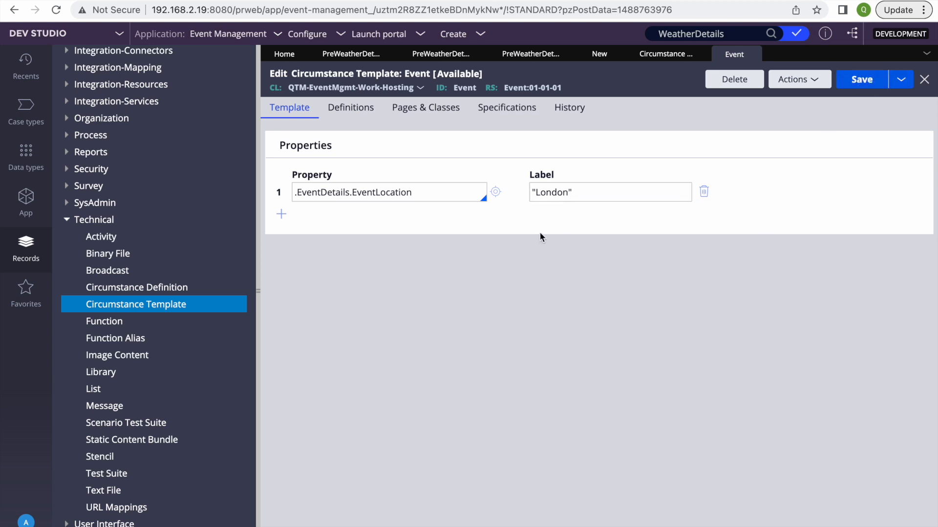
Try adding two blank property rows to the Event template, remove both, and save the template
{"action": "double_click", "coordinate": [552, 192]}
{"action": "left_click", "coordinate": [700, 297]}
{"action": "left_click", "coordinate": [277, 218]}
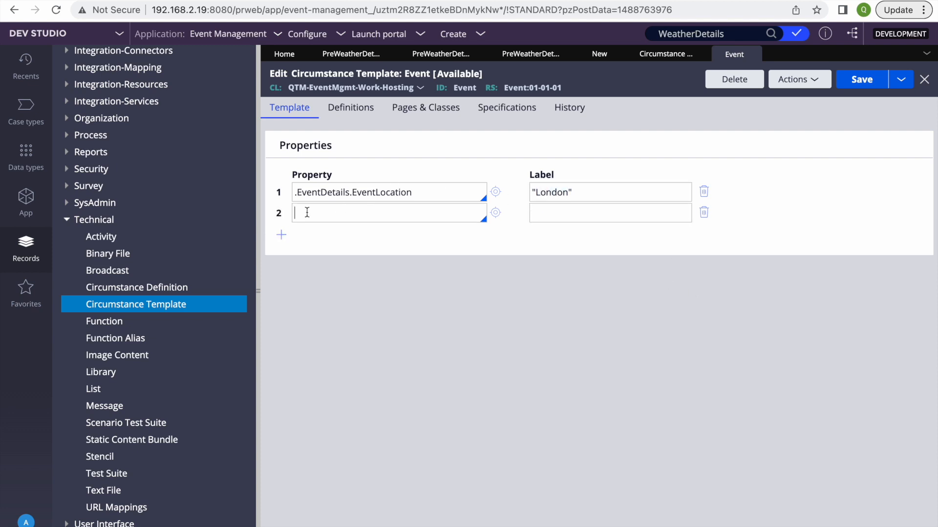
{"action": "left_click", "coordinate": [279, 237]}
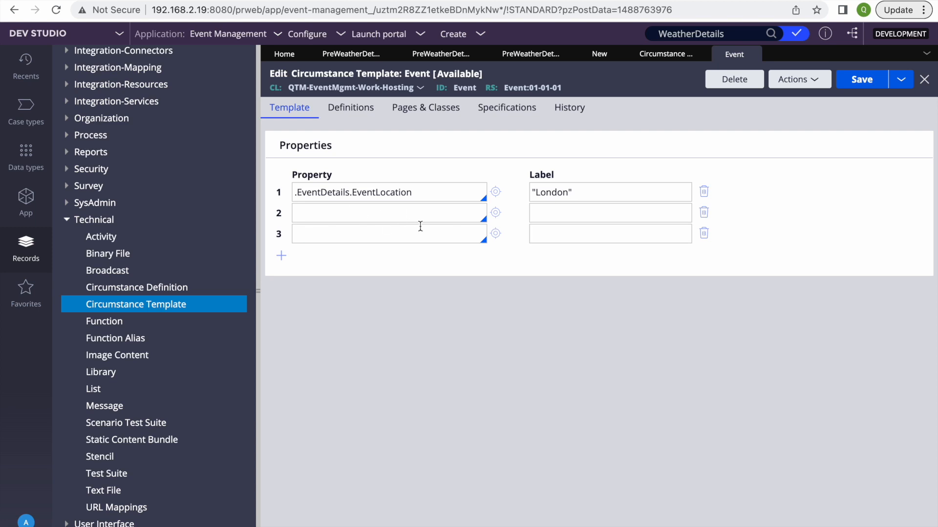
{"action": "left_click", "coordinate": [703, 235]}
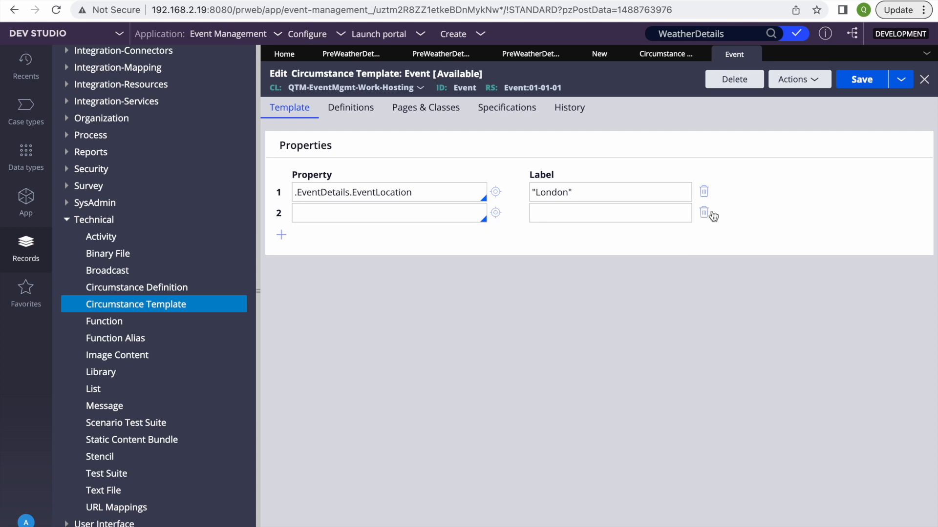
{"action": "left_click", "coordinate": [704, 212]}
{"action": "left_click", "coordinate": [861, 84]}
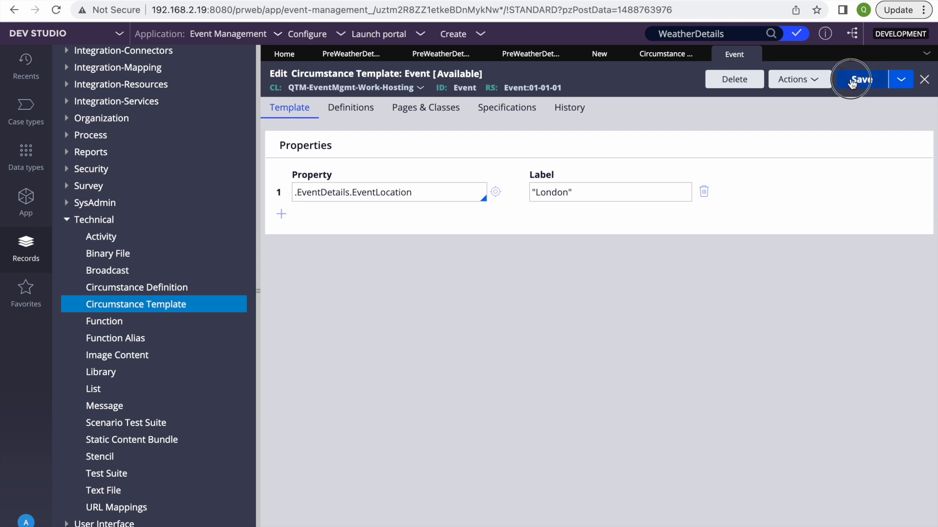
Check the Template field of the PreWeatherDetails specialization form and copy the .EventDetails.EventLocation reference from the Event template
{"action": "left_click", "coordinate": [660, 54]}
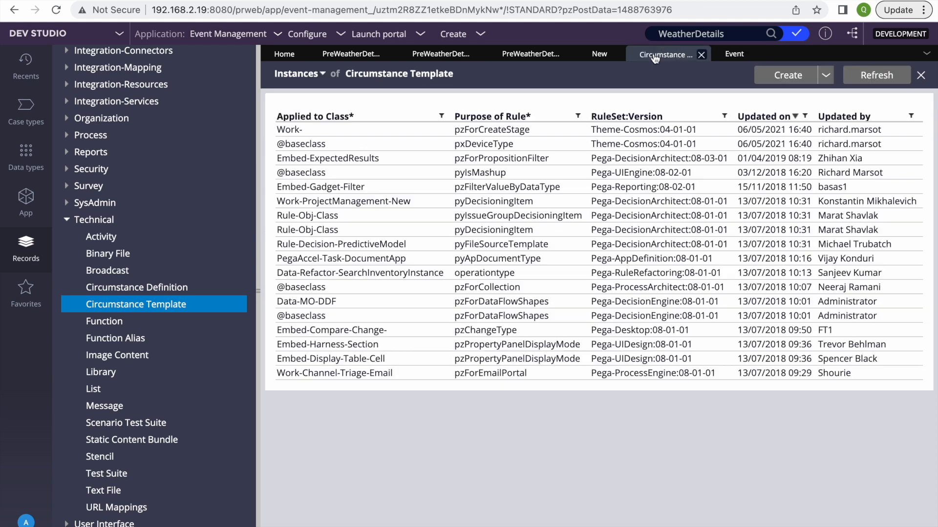
{"action": "left_click", "coordinate": [601, 56]}
{"action": "left_click", "coordinate": [351, 284]}
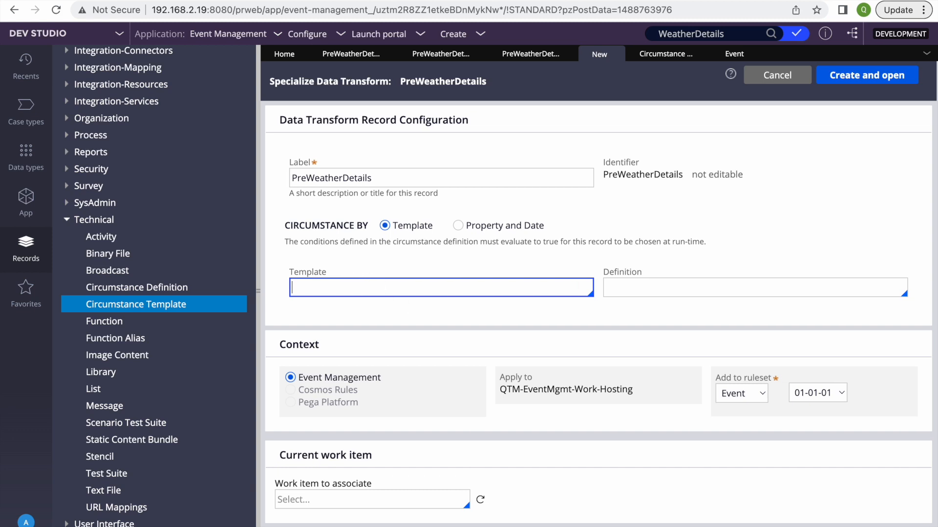
{"action": "left_click", "coordinate": [734, 56]}
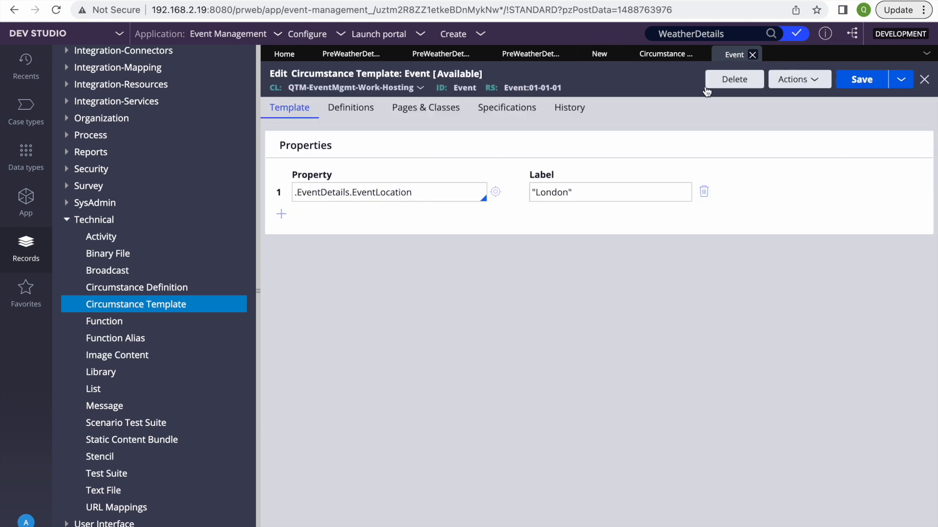
{"action": "key", "text": "ctrl+a"}
{"action": "key", "text": "ctrl+c"}
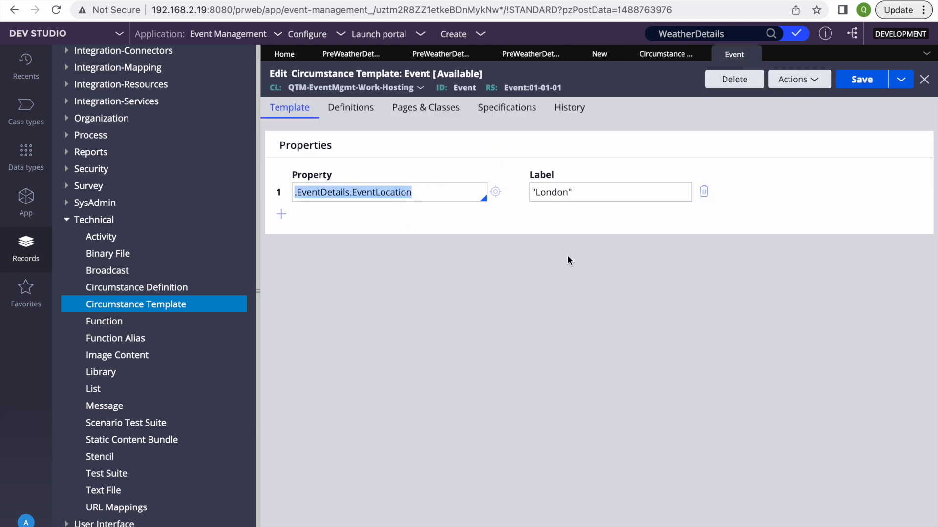
Set the EventLocation property's label to Location and save the Event template
{"action": "left_click", "coordinate": [585, 190]}
{"action": "key", "text": "ctrl+a"}
{"action": "key", "text": "BackSpace"}
{"action": "type", "text": "Locat"}
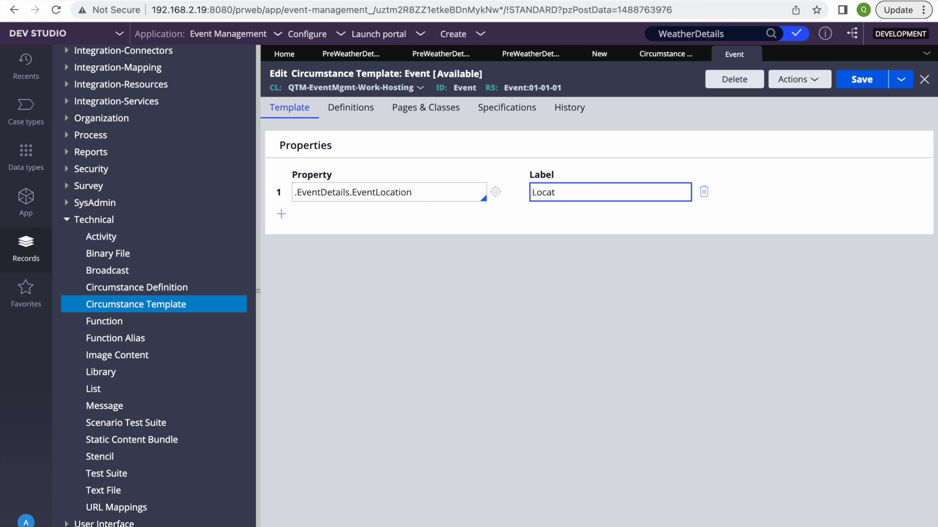
{"action": "type", "text": "ooion"}
{"action": "key", "text": "ctrl+s"}
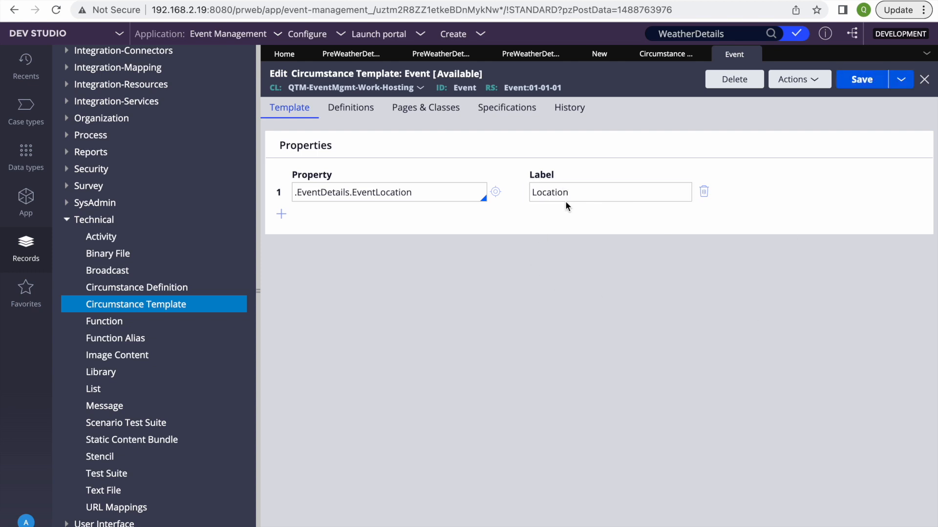
Return to the PreWeatherDetails specialization form and set its circumstance template to Event
{"action": "double_click", "coordinate": [556, 192]}
{"action": "left_click", "coordinate": [666, 54]}
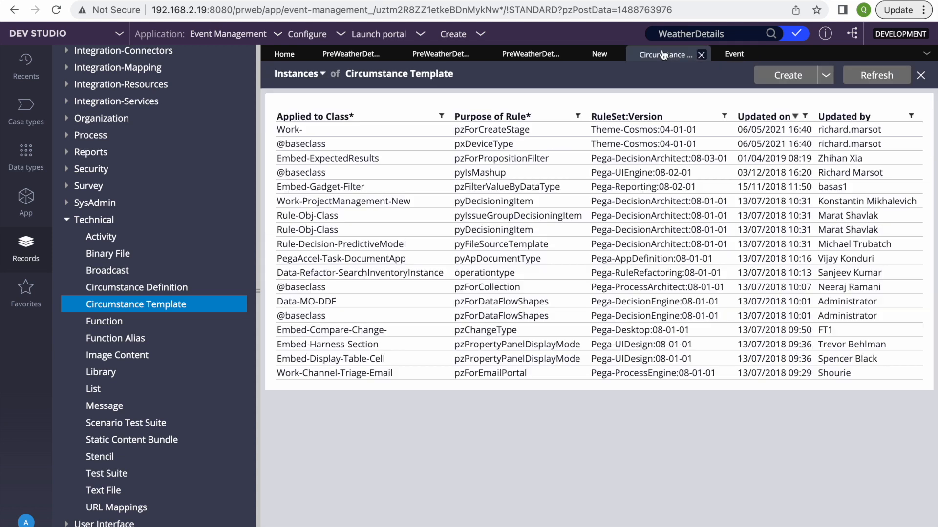
{"action": "left_click", "coordinate": [599, 54]}
{"action": "left_click", "coordinate": [409, 289]}
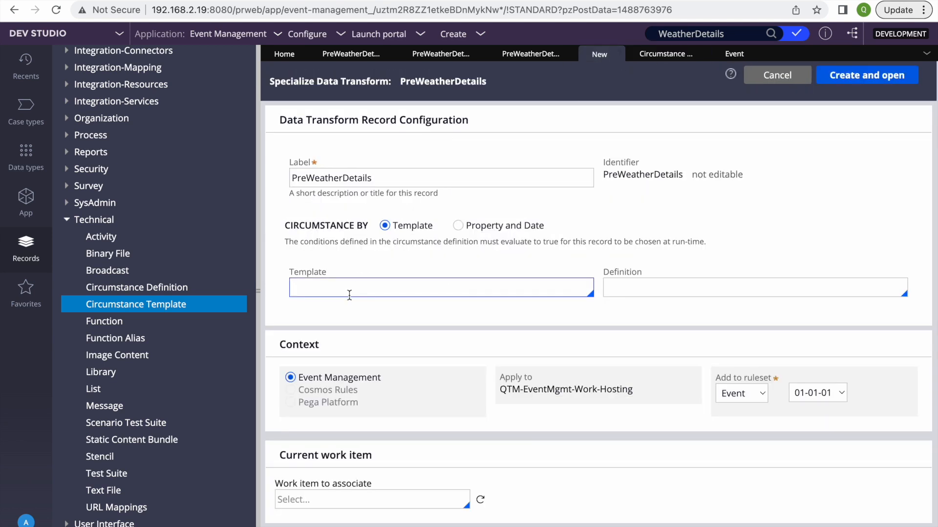
{"action": "key", "text": "ctrl+v"}
{"action": "key", "text": "ctrl+a"}
{"action": "key", "text": "BackSpace"}
{"action": "type", "text": "Evem"}
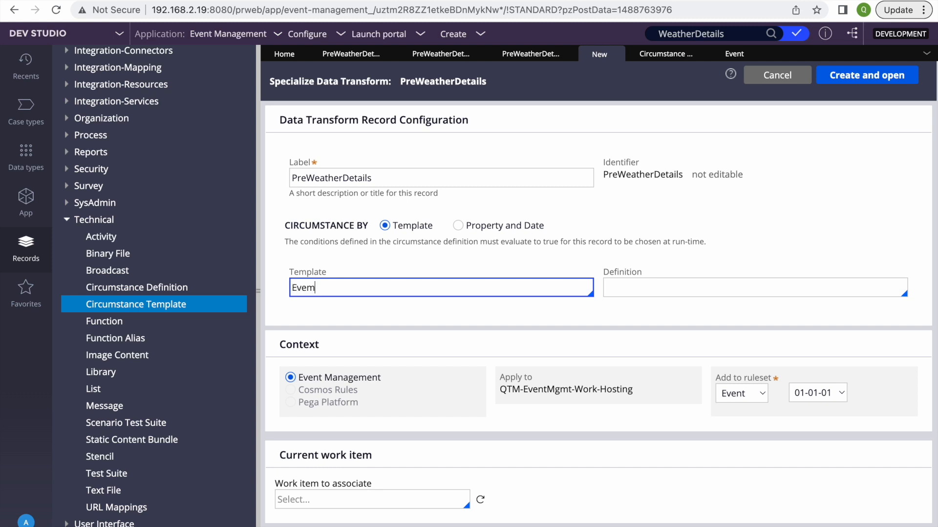
{"action": "key", "text": "BackSpace"}
{"action": "type", "text": "nt"}
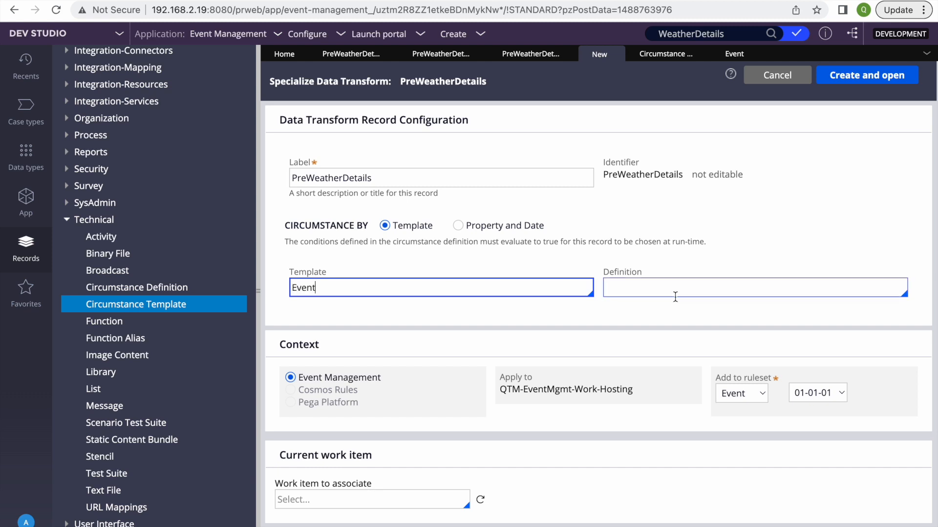
{"action": "left_click", "coordinate": [758, 220]}
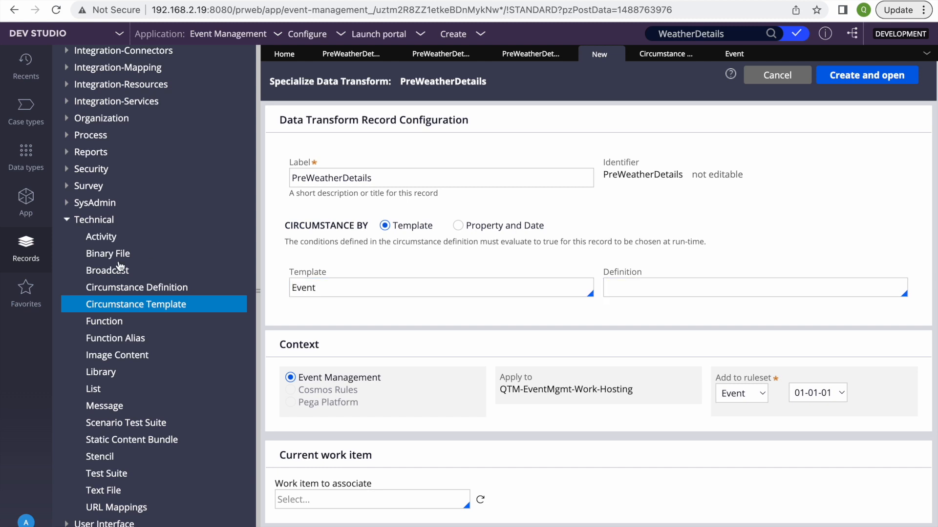
Start a new circumstance definition record and set its template name to Event
{"action": "left_click", "coordinate": [136, 289]}
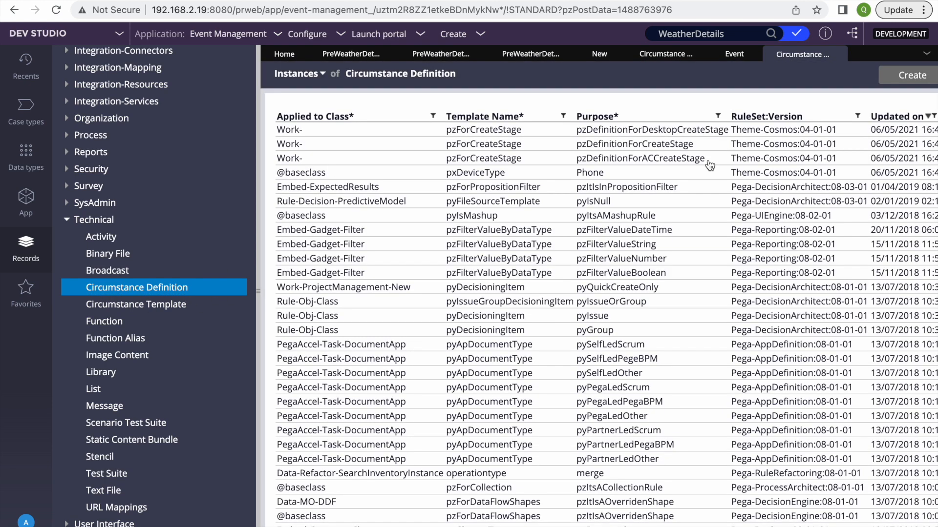
{"action": "left_click", "coordinate": [910, 78]}
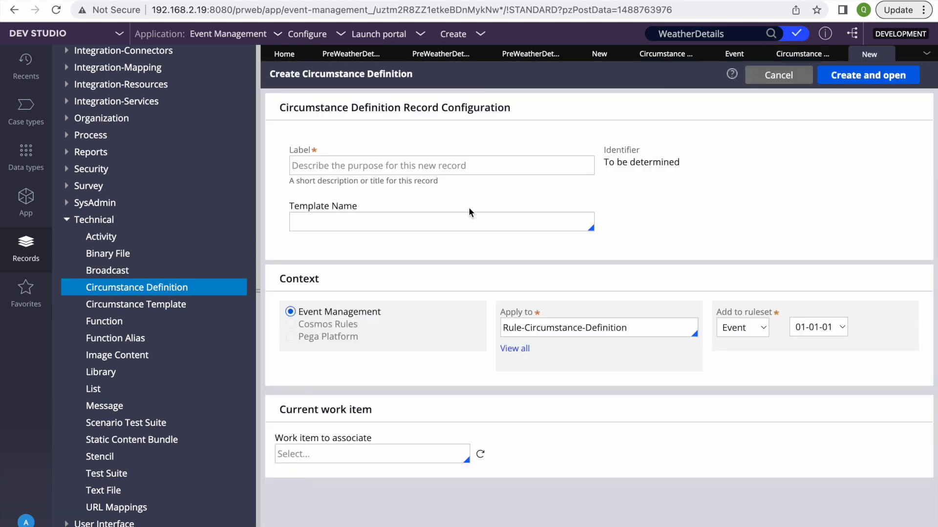
{"action": "key", "text": "Down"}
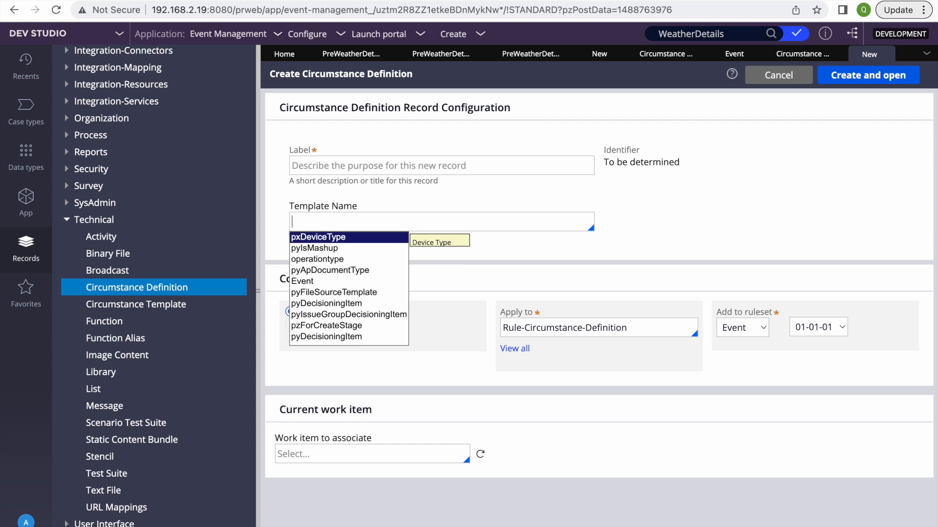
{"action": "key", "text": "Down"}
{"action": "key", "text": "Down"}
{"action": "key", "text": "Down"}
{"action": "key", "text": "Down"}
{"action": "key", "text": "Return"}
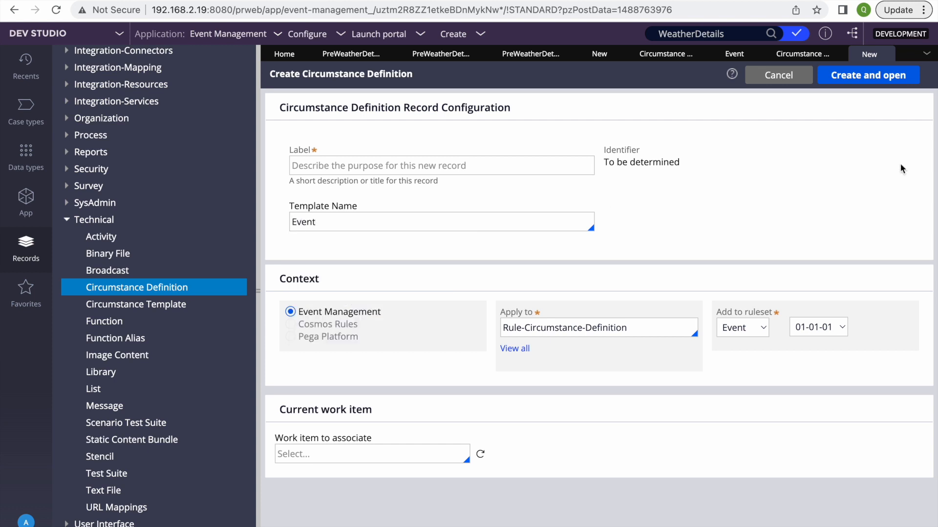
Set the circumstance definition's Apply to class to QTM-EventMgmt-Work-Hosting
{"action": "left_click", "coordinate": [838, 80]}
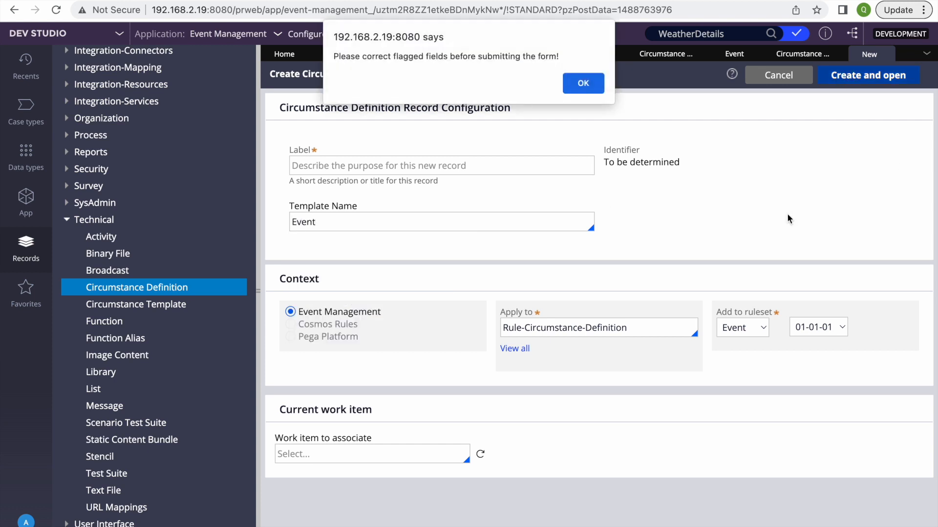
{"action": "left_click", "coordinate": [577, 81]}
{"action": "left_click", "coordinate": [649, 340]}
{"action": "triple_click", "coordinate": [649, 340]}
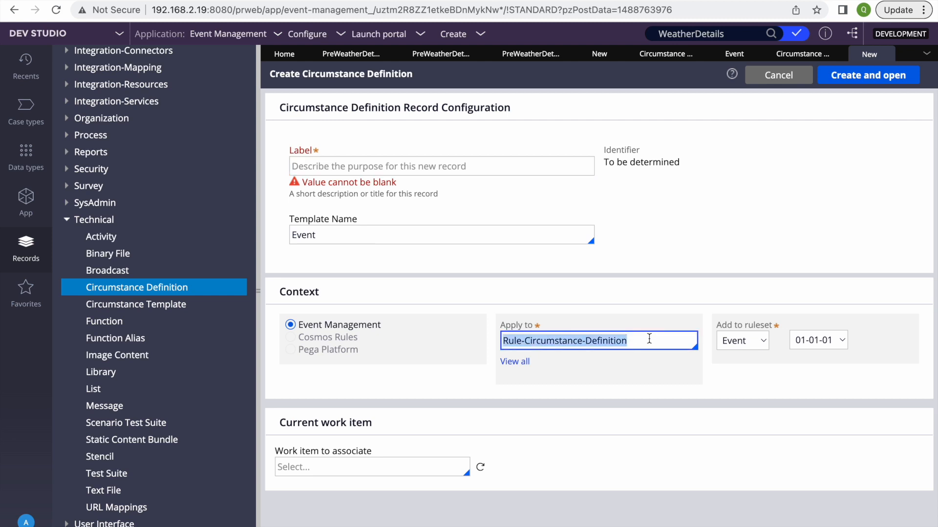
{"action": "key", "text": "BackSpace"}
{"action": "key", "text": "Down"}
{"action": "key", "text": "Down"}
{"action": "key", "text": "Down"}
{"action": "key", "text": "Return"}
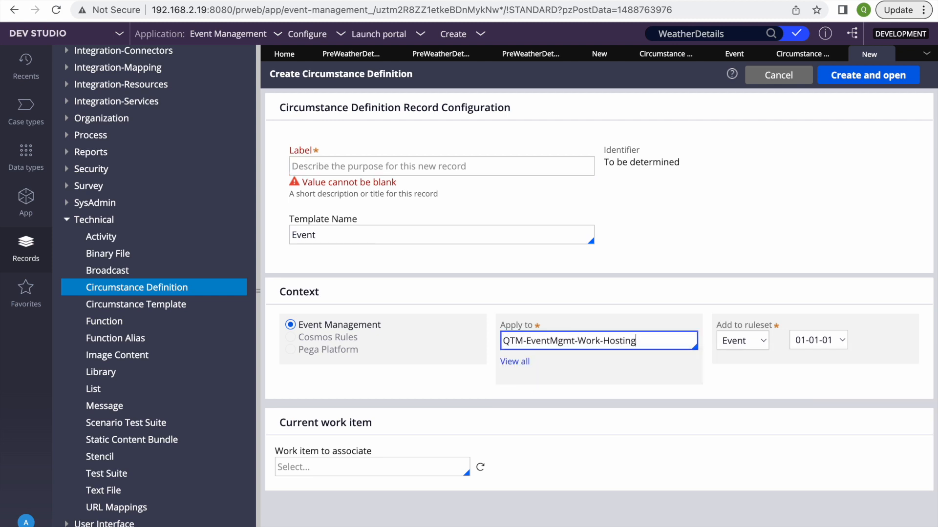
Label the circumstance definition Event, then create and open it
{"action": "left_click", "coordinate": [853, 79]}
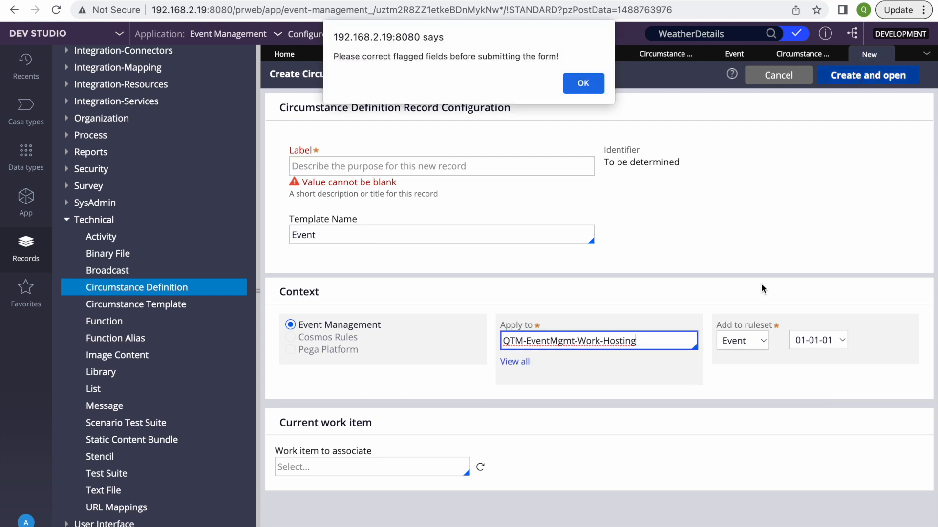
{"action": "left_click", "coordinate": [583, 83]}
{"action": "left_click", "coordinate": [355, 165]}
{"action": "type", "text": "E"}
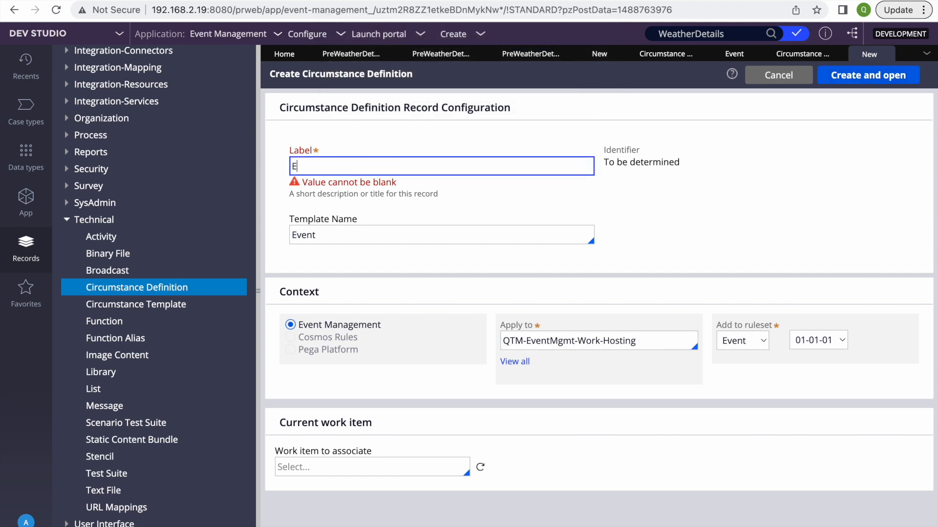
{"action": "type", "text": "evnt"}
{"action": "key", "text": "BackSpace"}
{"action": "key", "text": "BackSpace"}
{"action": "key", "text": "BackSpace"}
{"action": "type", "text": "vent"}
{"action": "left_click", "coordinate": [848, 205]}
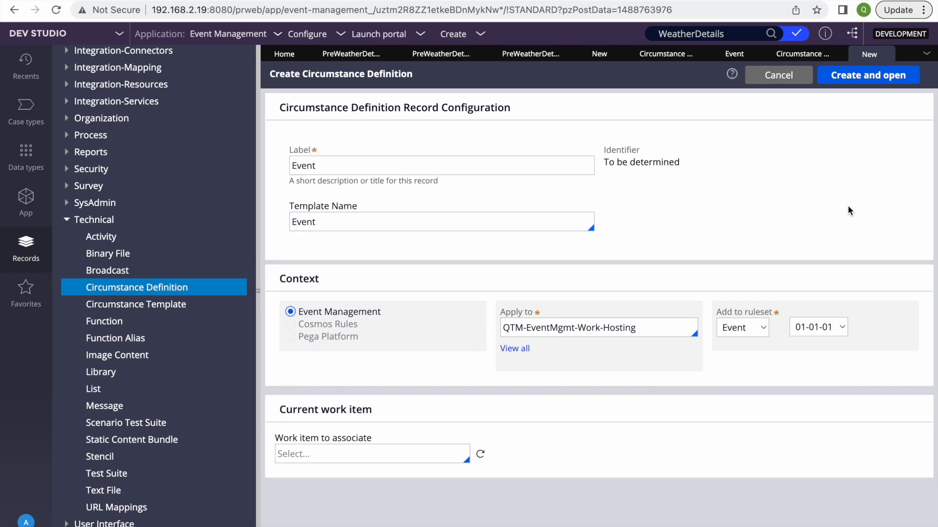
{"action": "left_click", "coordinate": [869, 81]}
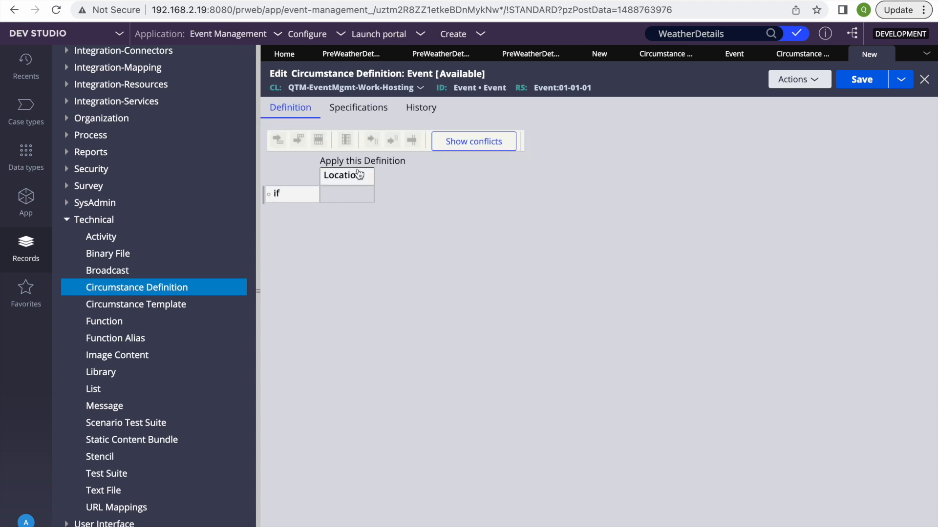
{"action": "left_click", "coordinate": [335, 194]}
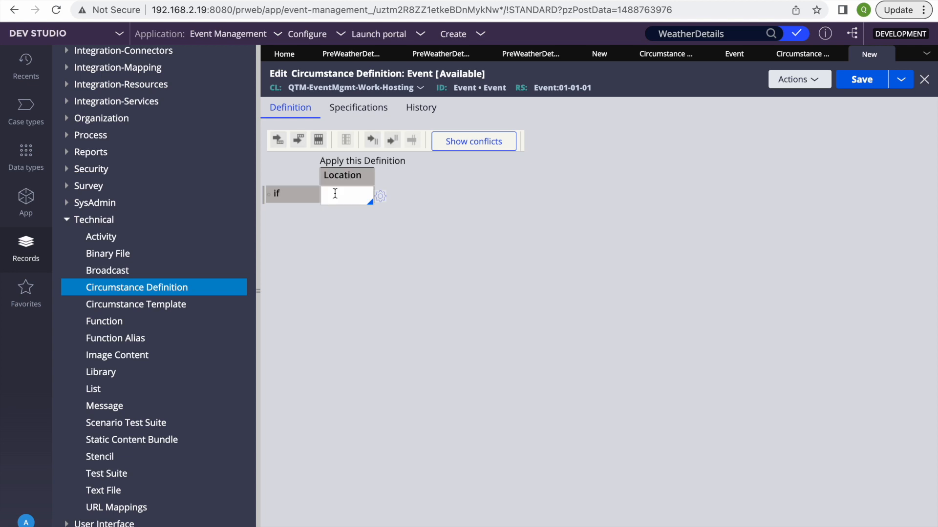
{"action": "left_click", "coordinate": [434, 272]}
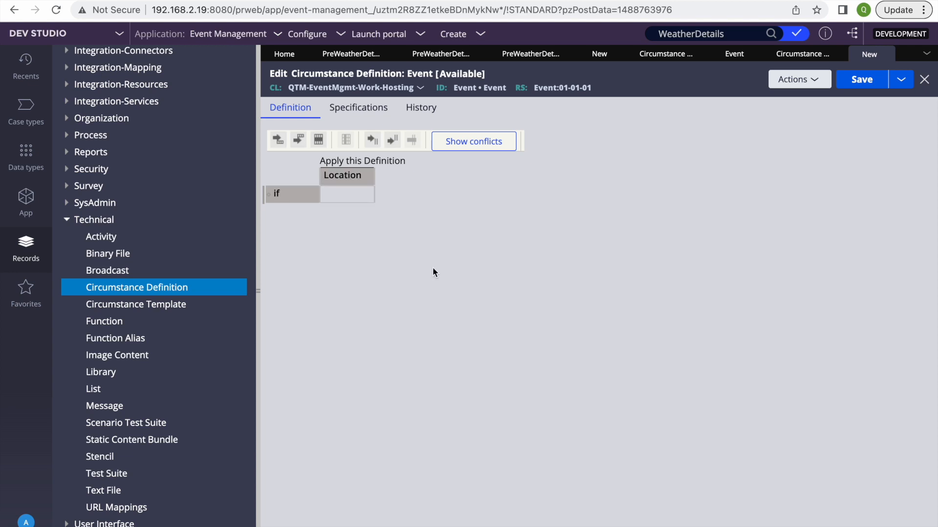
{"action": "left_click", "coordinate": [349, 200]}
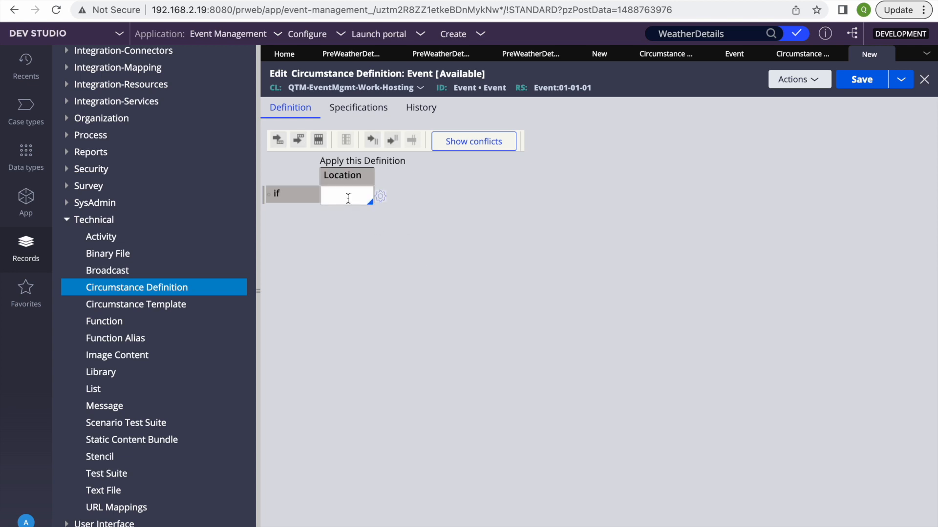
Add .EventDetails.EventName as a second property in the Event circumstance template, with Event Name as its label
{"action": "left_click", "coordinate": [796, 55]}
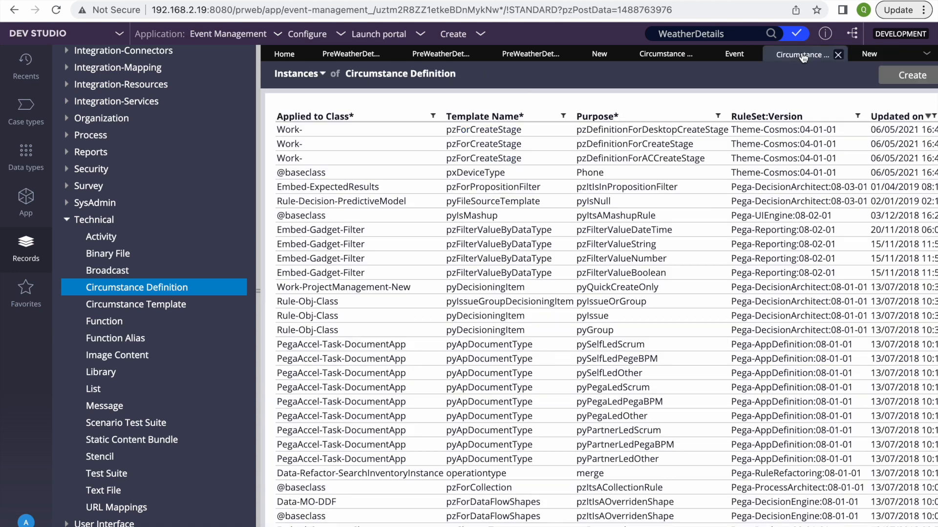
{"action": "left_click", "coordinate": [733, 54]}
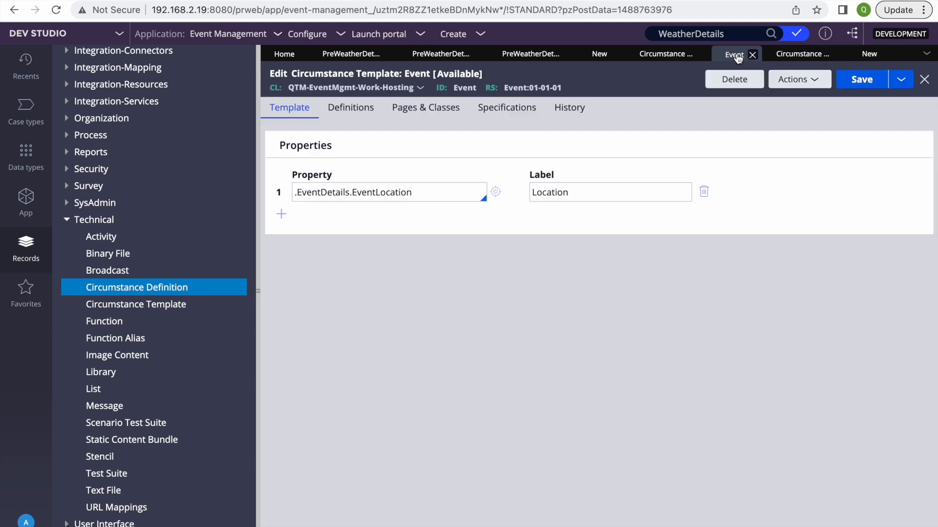
{"action": "left_click", "coordinate": [283, 214]}
{"action": "triple_click", "coordinate": [435, 191]}
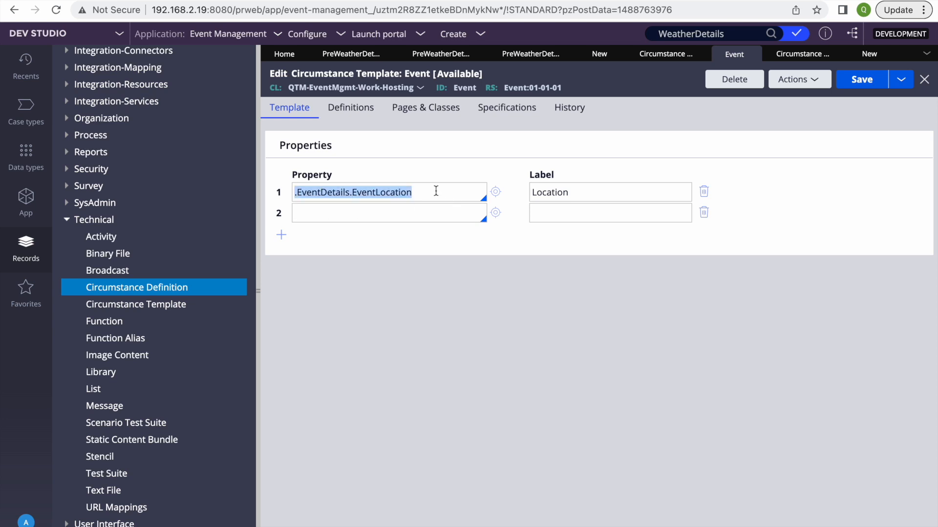
{"action": "key", "text": "ctrl+c"}
{"action": "left_click", "coordinate": [316, 219]}
{"action": "key", "text": "ctrl+v"}
{"action": "key", "text": "BackSpace"}
{"action": "key", "text": "BackSpace"}
{"action": "key", "text": "BackSpace"}
{"action": "key", "text": "BackSpace"}
{"action": "key", "text": "BackSpace"}
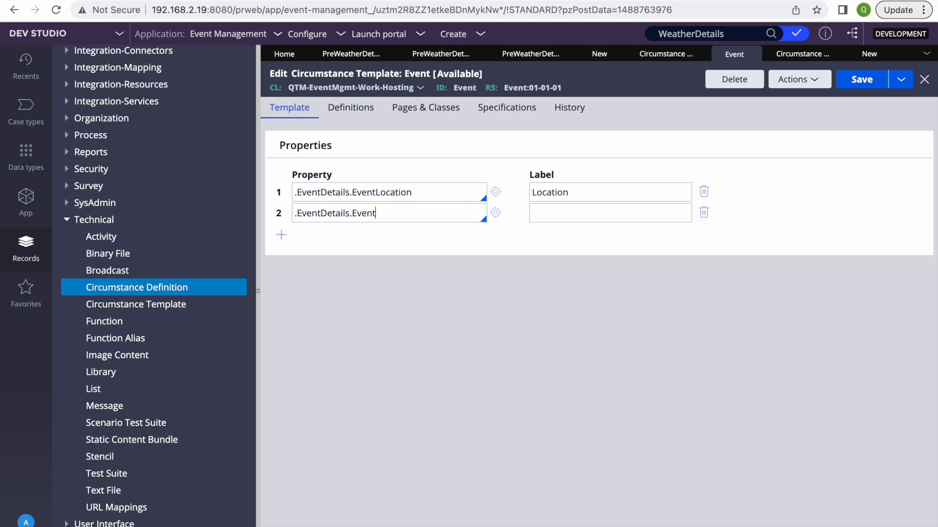
{"action": "key", "text": "BackSpace"}
{"action": "key", "text": "BackSpace"}
{"action": "key", "text": "BackSpace"}
{"action": "type", "text": "tName"}
{"action": "left_click", "coordinate": [547, 214]}
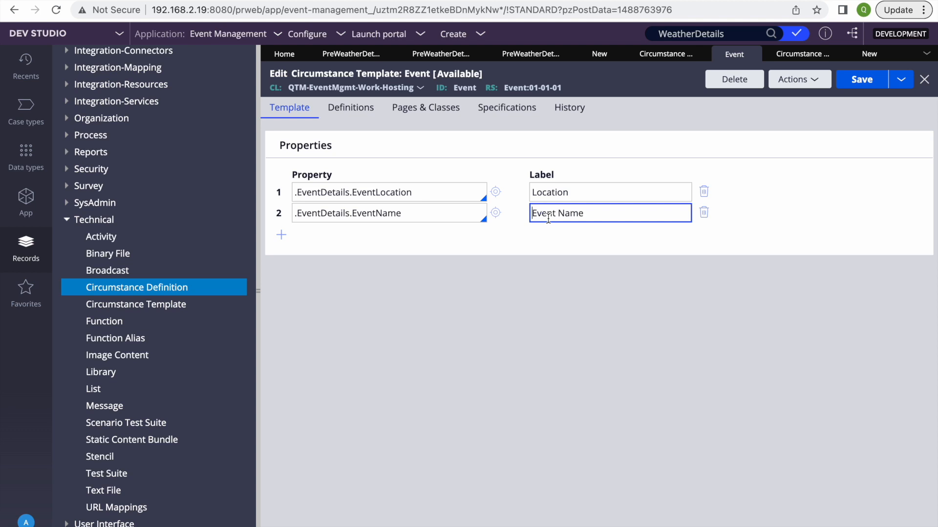
Change the EventLocation property's label to Event Location and save the Event template
{"action": "left_click", "coordinate": [533, 192]}
{"action": "type", "text": "Eevnt"}
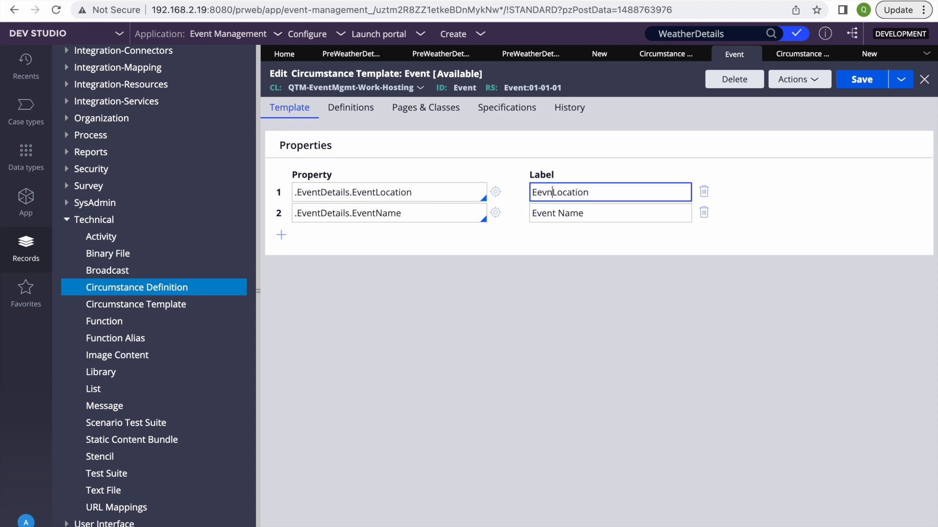
{"action": "right_click", "coordinate": [544, 191]}
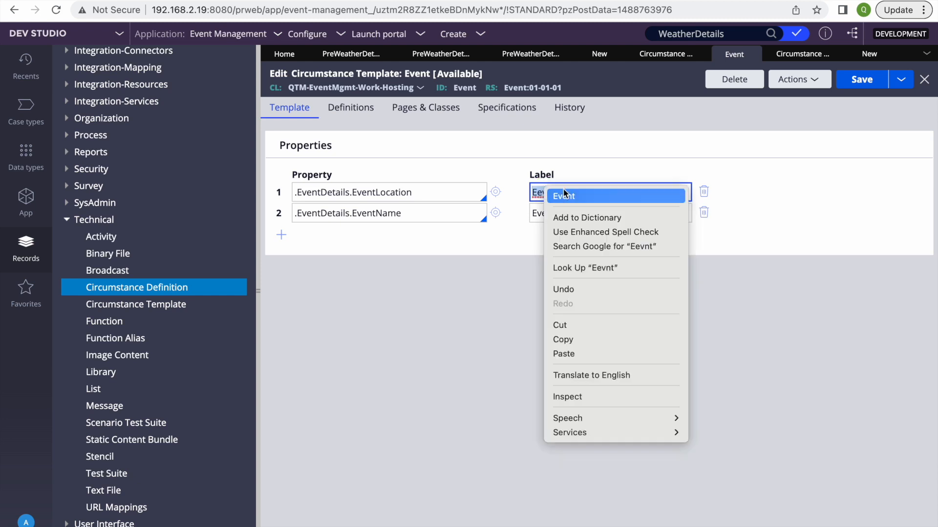
{"action": "left_click", "coordinate": [562, 196]}
{"action": "left_click", "coordinate": [861, 79]}
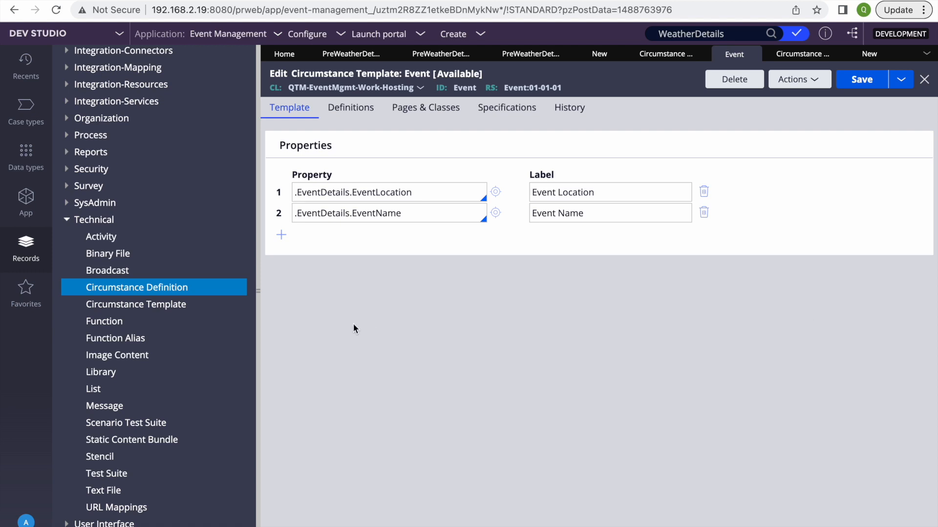
Collapse the records explorer and try saving the Event circumstance definition to refresh its condition columns
{"action": "left_click", "coordinate": [259, 293]}
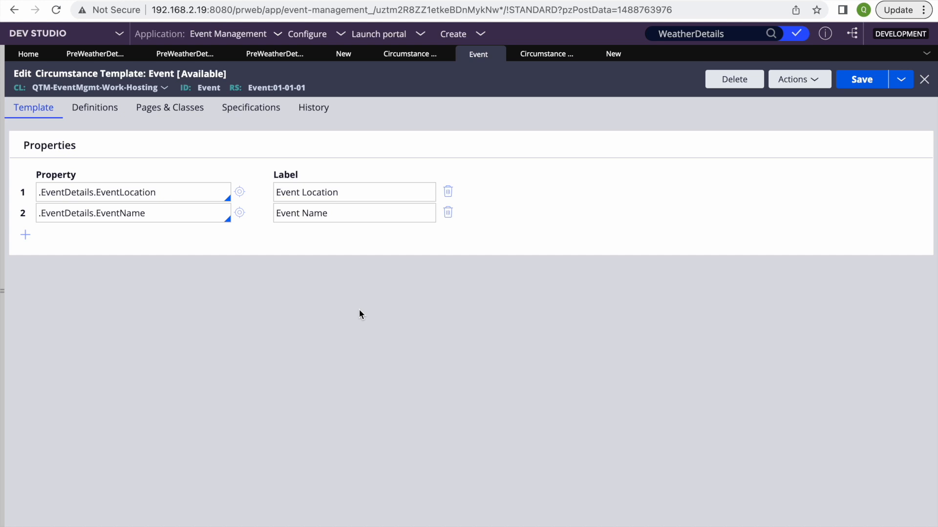
{"action": "left_click", "coordinate": [611, 55]}
{"action": "left_click", "coordinate": [862, 80]}
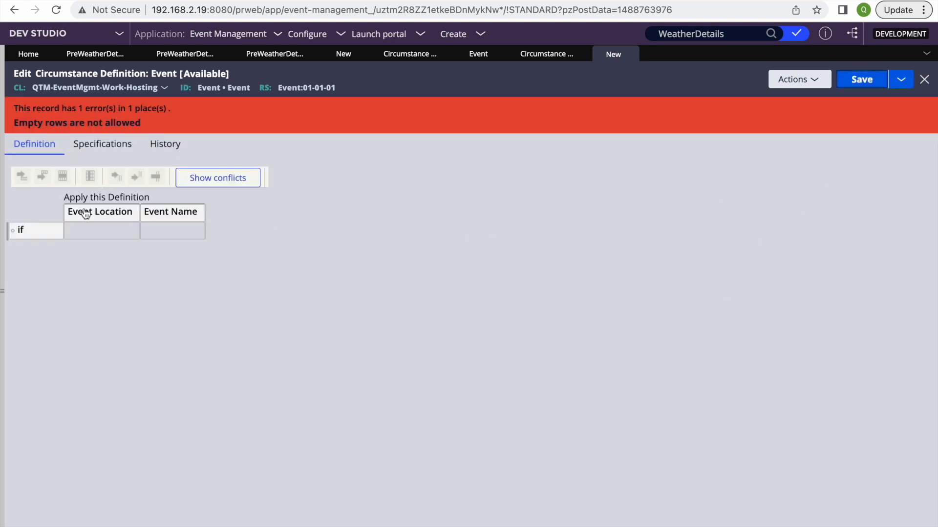
Set the definition row's Event Location to London and Event Name to 01, and save the circumstance definition
{"action": "left_click", "coordinate": [101, 232]}
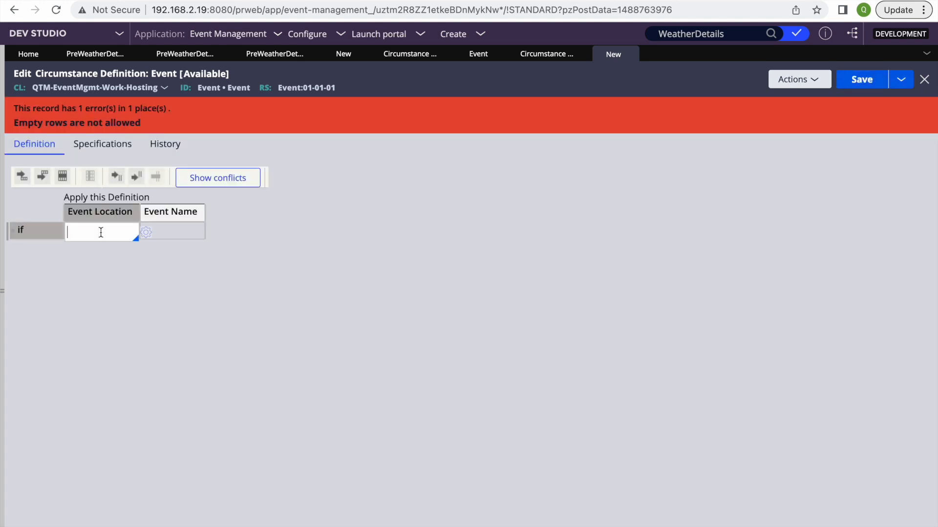
{"action": "type", "text": "London"}
{"action": "key", "text": "Tab"}
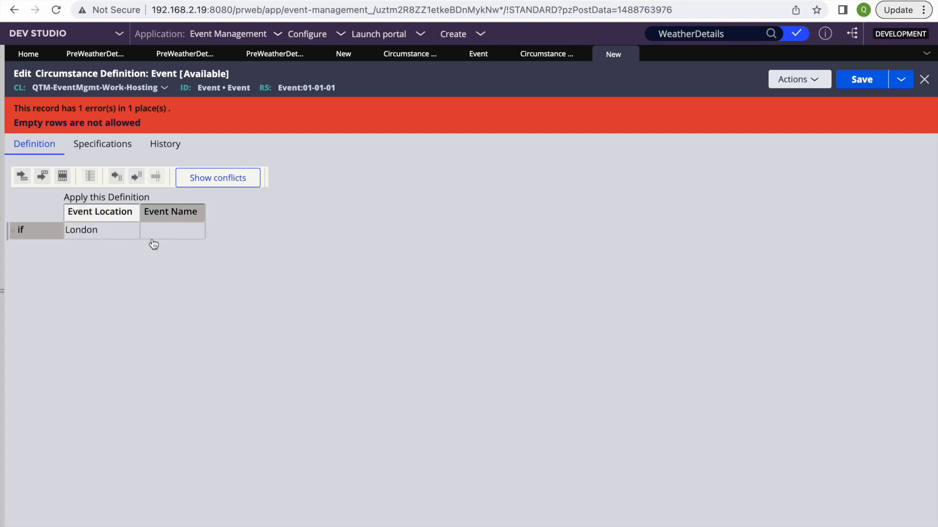
{"action": "left_click", "coordinate": [178, 233]}
{"action": "type", "text": "01"}
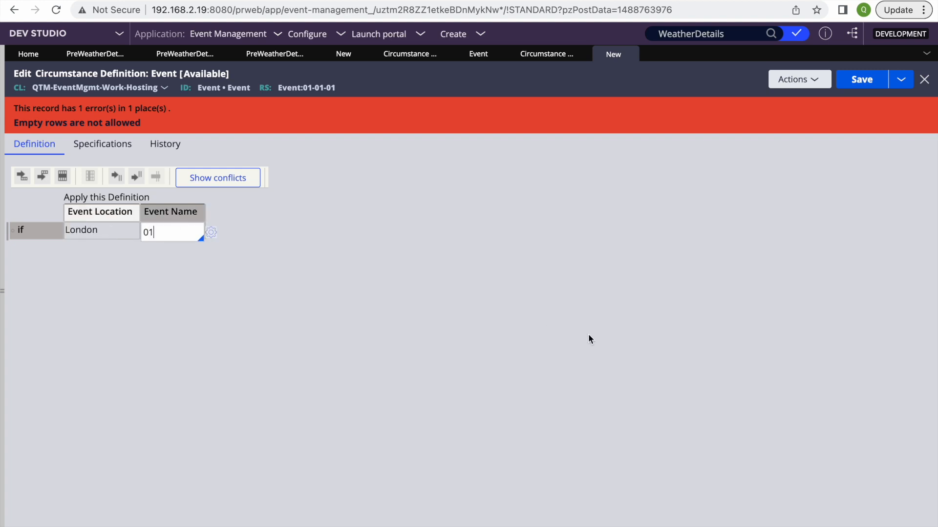
{"action": "left_click", "coordinate": [586, 334]}
{"action": "left_click", "coordinate": [871, 82]}
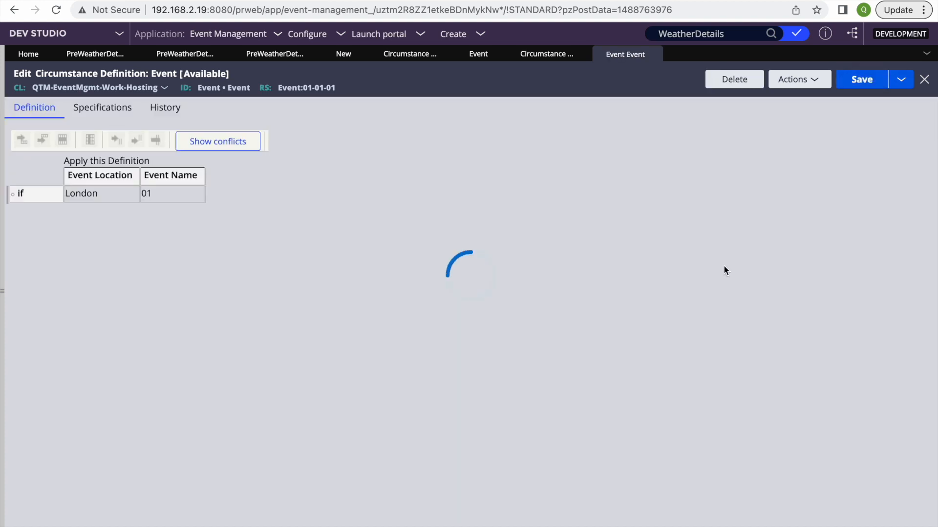
Set the PreWeatherDetails specialization form's definition to Event and try to create the record
{"action": "left_click", "coordinate": [345, 55]}
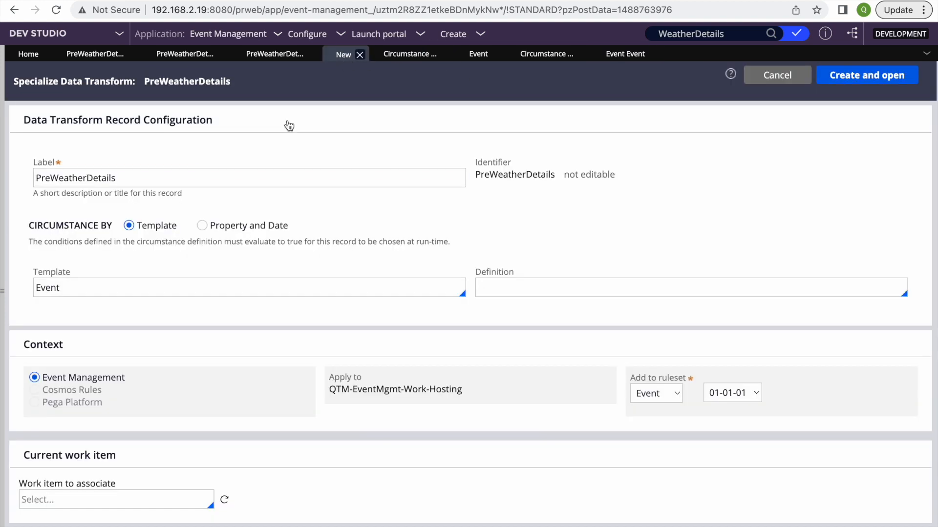
{"action": "left_click", "coordinate": [103, 288]}
{"action": "left_click", "coordinate": [503, 283]}
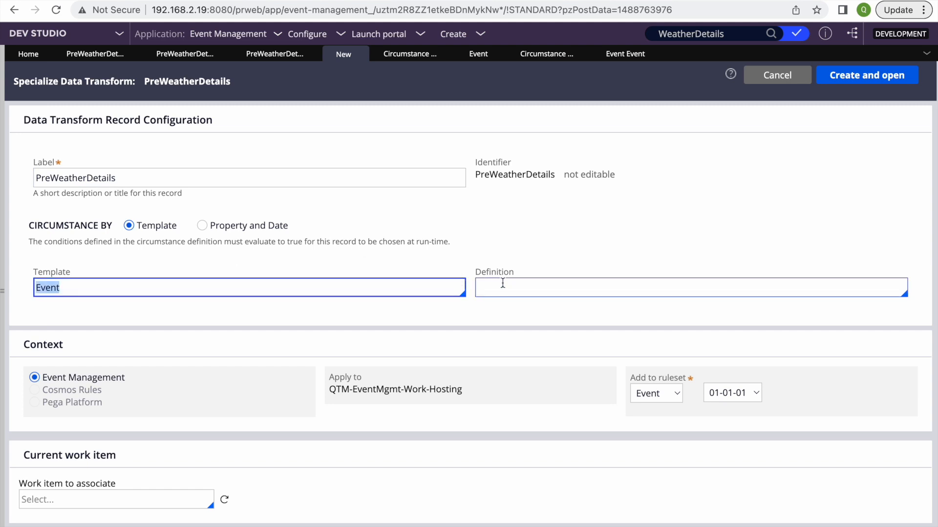
{"action": "type", "text": "Eevn"}
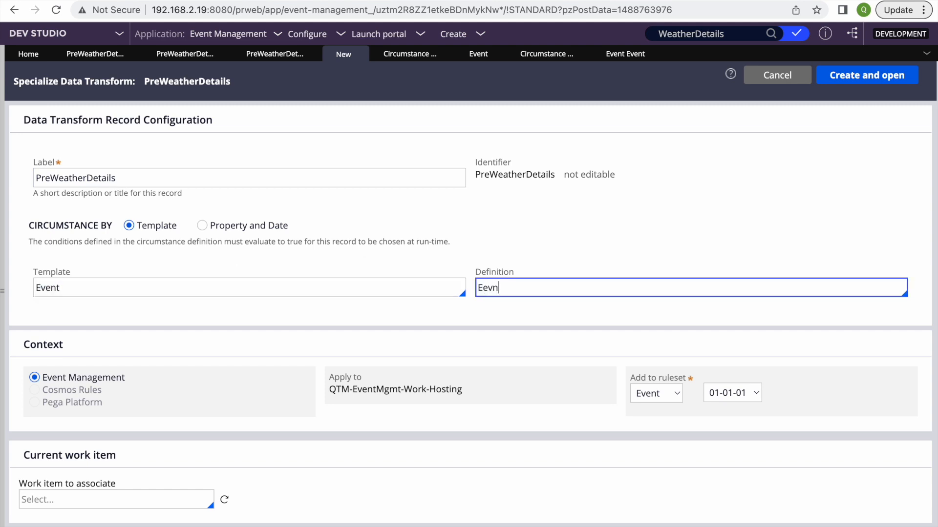
{"action": "key", "text": "BackSpace"}
{"action": "key", "text": "BackSpace"}
{"action": "key", "text": "BackSpace"}
{"action": "key", "text": "BackSpace"}
{"action": "type", "text": "vent"}
{"action": "left_click", "coordinate": [549, 311]}
{"action": "left_click", "coordinate": [867, 75]}
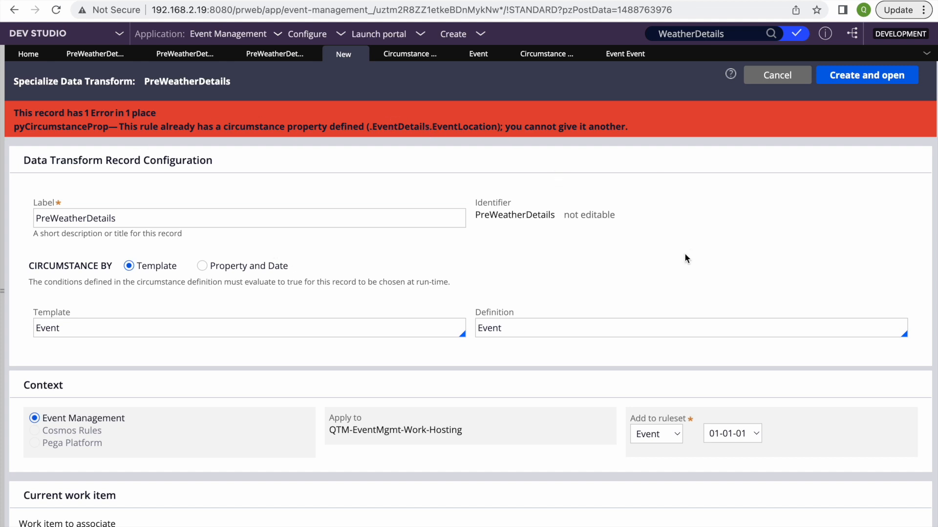
Delete the existing circumstanced PreWeatherDetails transform with the note ok, then create and open the Event template-based specialization
{"action": "left_click", "coordinate": [275, 53]}
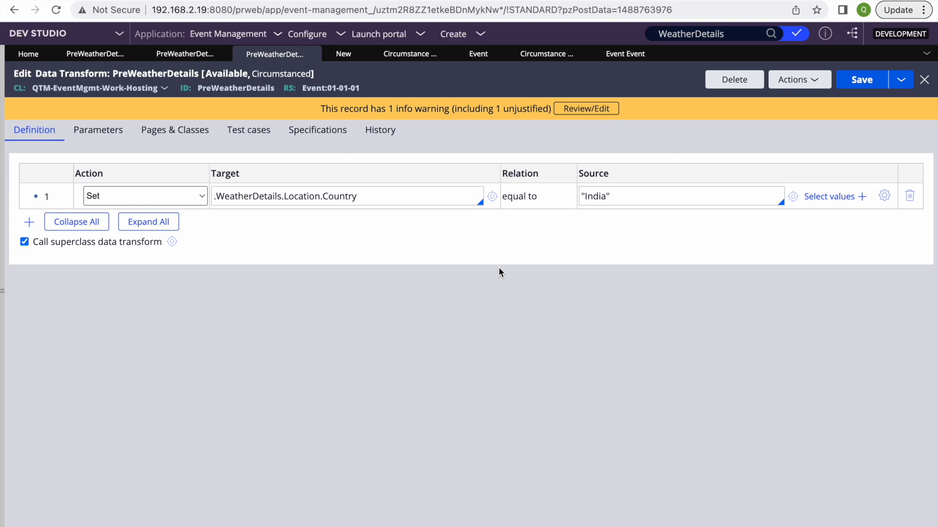
{"action": "left_click", "coordinate": [734, 80]}
{"action": "type", "text": "ok"}
{"action": "key", "text": "Return"}
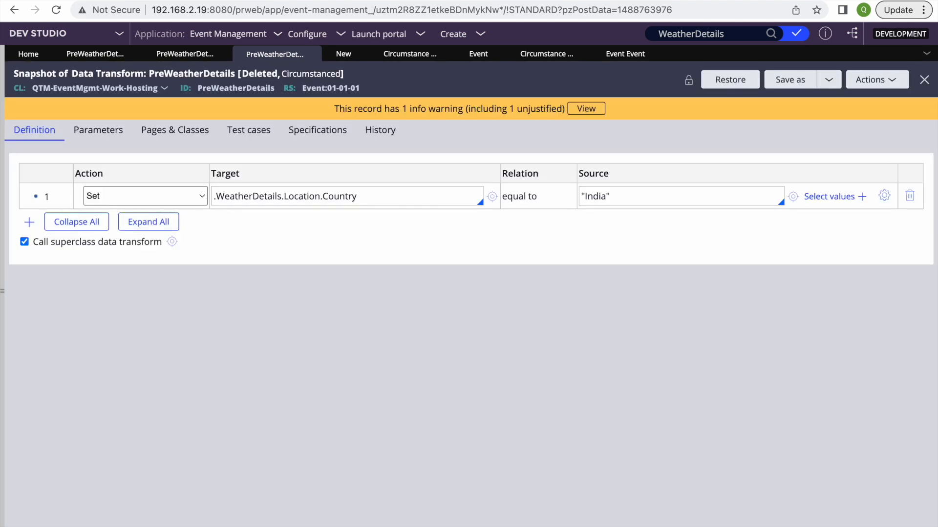
{"action": "left_click", "coordinate": [343, 55]}
{"action": "left_click", "coordinate": [840, 75]}
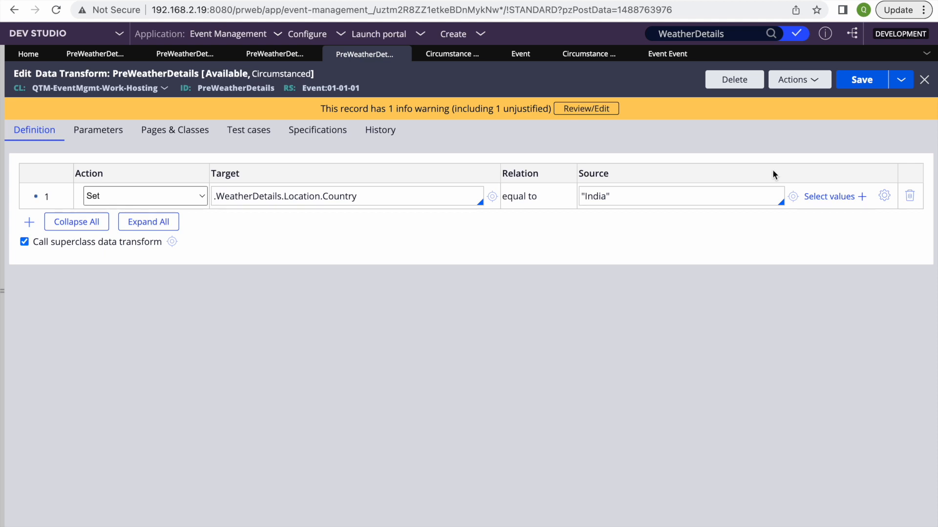
Check the circumstanced PreWeatherDetails transform's template details, set its country source to "UK", and save the record
{"action": "left_click", "coordinate": [862, 82]}
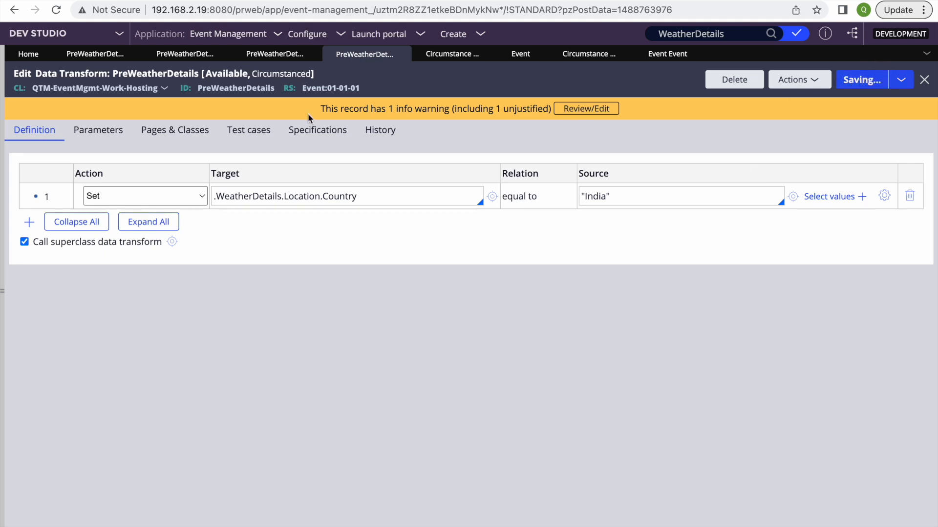
{"action": "left_click", "coordinate": [281, 74]}
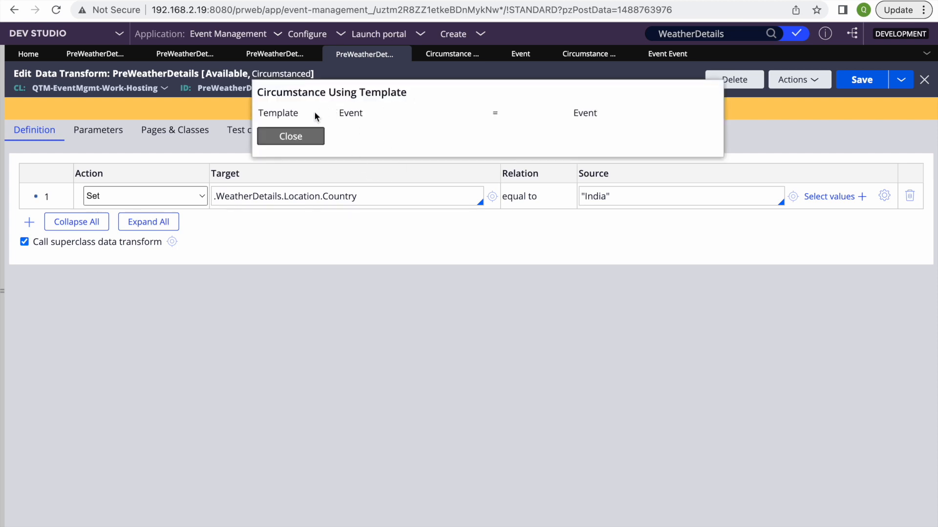
{"action": "left_click", "coordinate": [512, 290]}
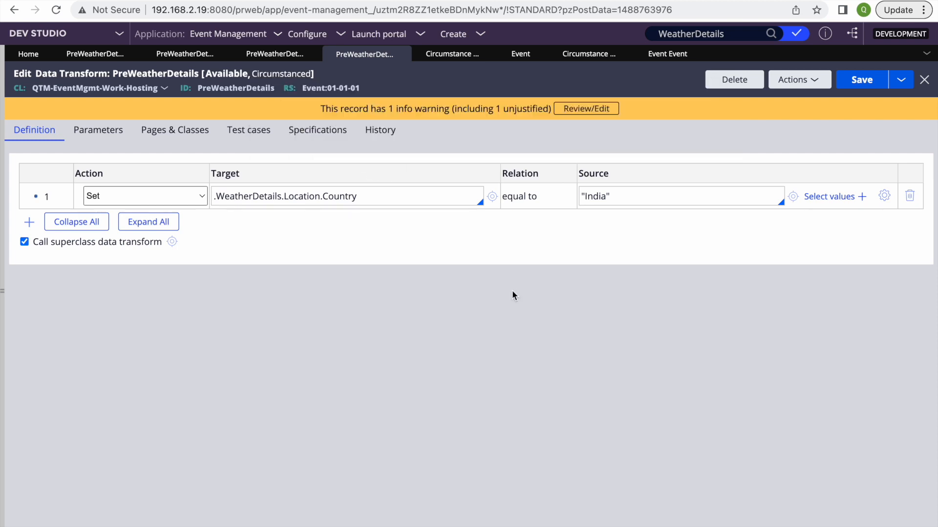
{"action": "double_click", "coordinate": [600, 196]}
{"action": "type", "text": "UK"}
{"action": "left_click", "coordinate": [867, 74]}
Set the New Hosting case's Event Location to London, check the country in its weather details, and return to the event details
{"action": "left_click", "coordinate": [657, 54]}
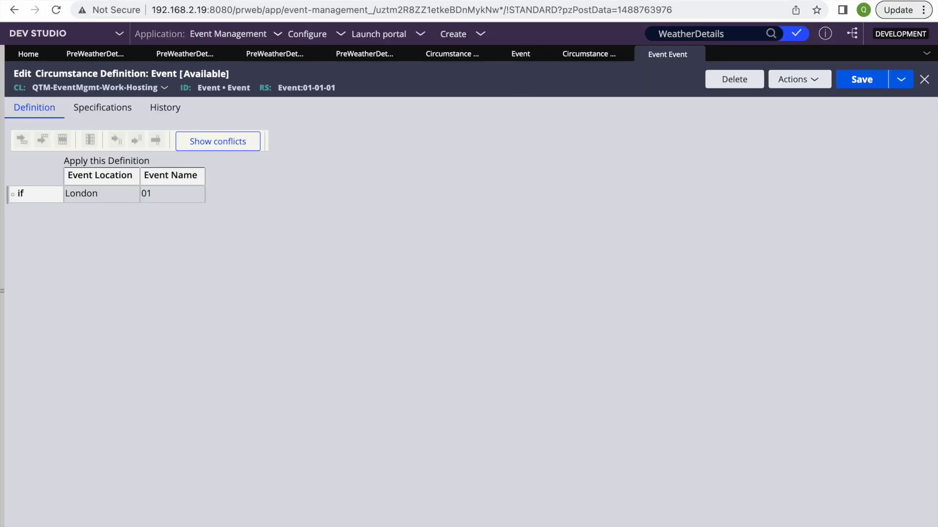
{"action": "left_click", "coordinate": [502, 1]}
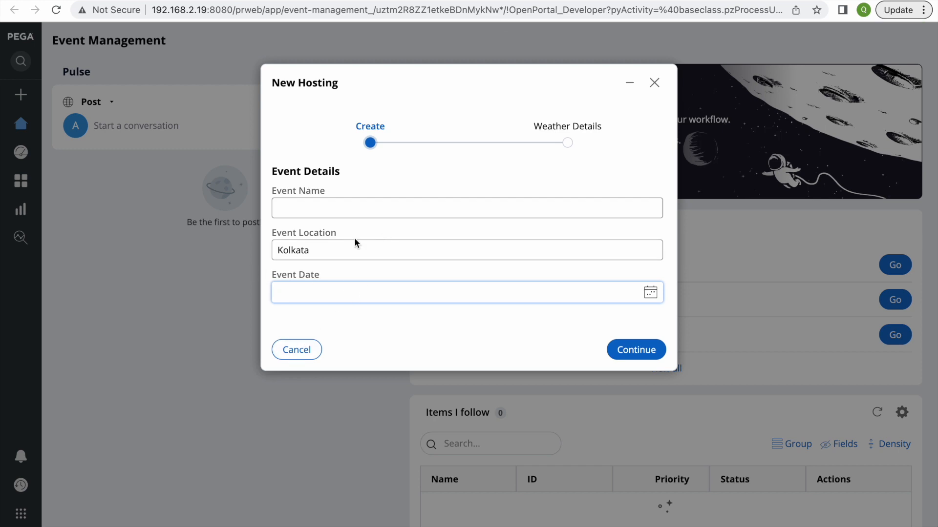
{"action": "double_click", "coordinate": [320, 253]}
{"action": "type", "text": "ION"}
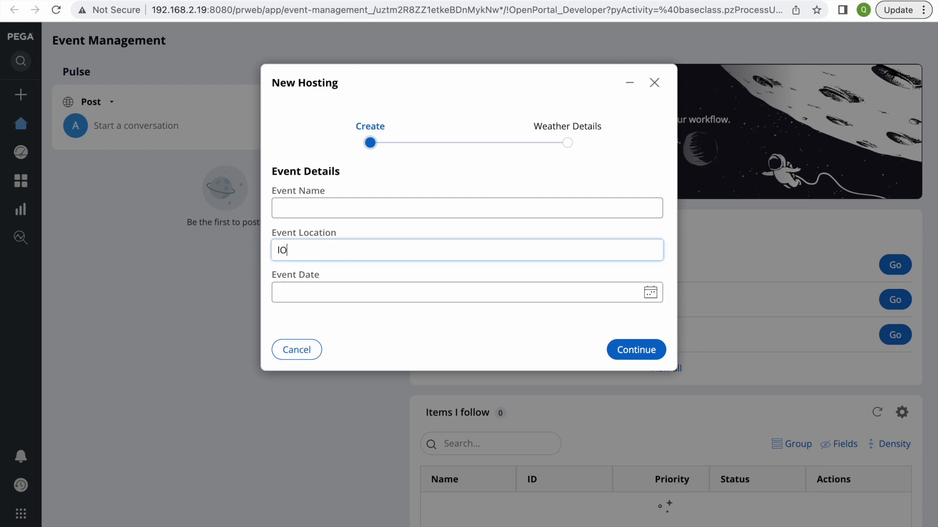
{"action": "key", "text": "BackSpace"}
{"action": "key", "text": "BackSpace"}
{"action": "key", "text": "BackSpace"}
{"action": "type", "text": "London"}
{"action": "left_click", "coordinate": [643, 351]}
{"action": "double_click", "coordinate": [279, 300]}
{"action": "left_click", "coordinate": [356, 496]}
Set the hosting case's Event Name to 01 and continue to the weather details to check the country
{"action": "left_click", "coordinate": [304, 207]}
{"action": "type", "text": "021"}
{"action": "key", "text": "BackSpace"}
{"action": "type", "text": "01"}
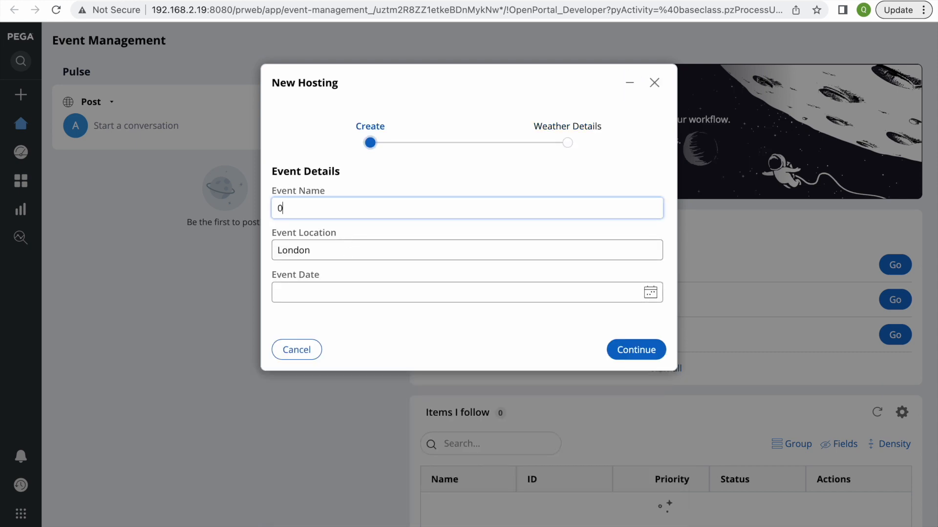
{"action": "left_click", "coordinate": [636, 360]}
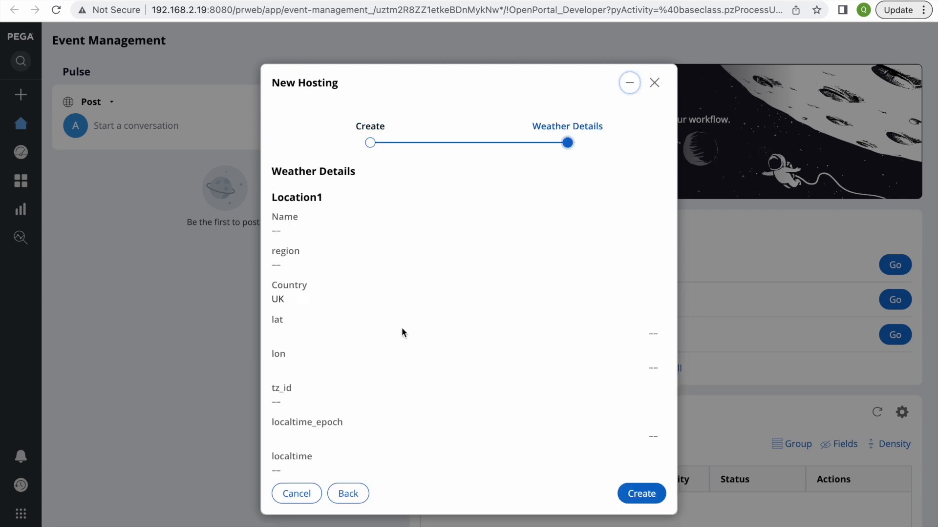
{"action": "double_click", "coordinate": [274, 286]}
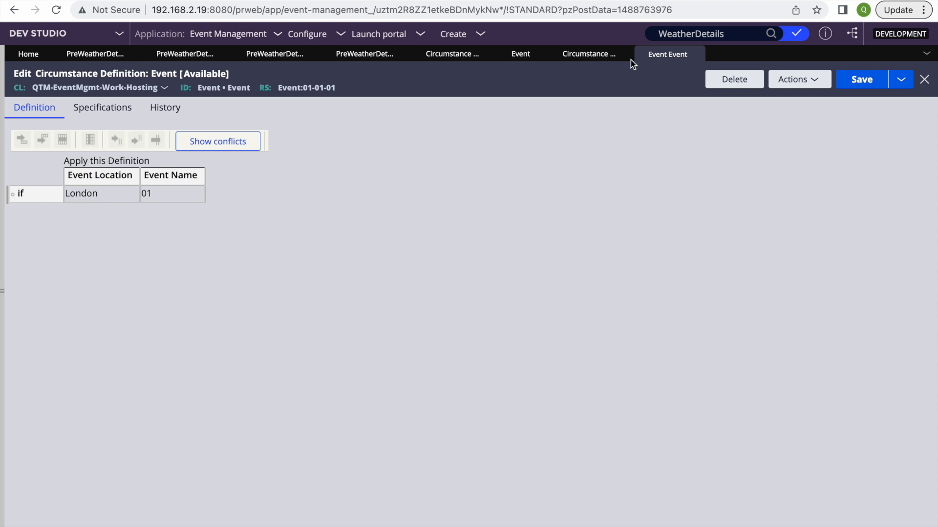
In Dev Studio, compare the base and circumstanced PreWeatherDetails transforms with the Event circumstance definition's location and name conditions
{"action": "left_click", "coordinate": [273, 55]}
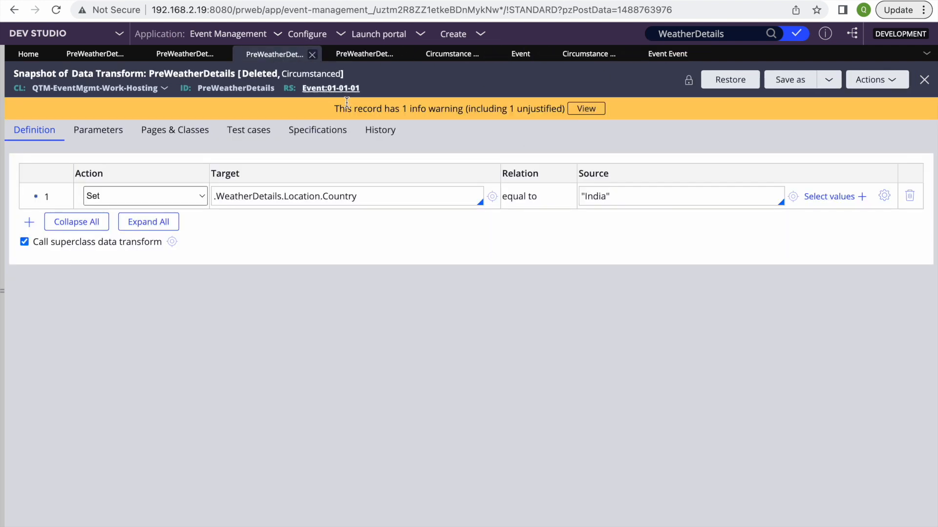
{"action": "left_click", "coordinate": [187, 55]}
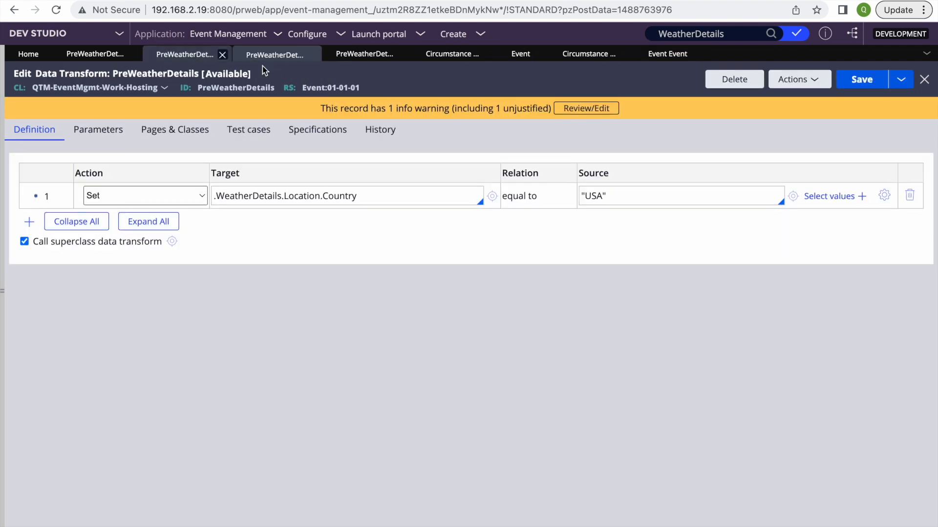
{"action": "double_click", "coordinate": [594, 196]}
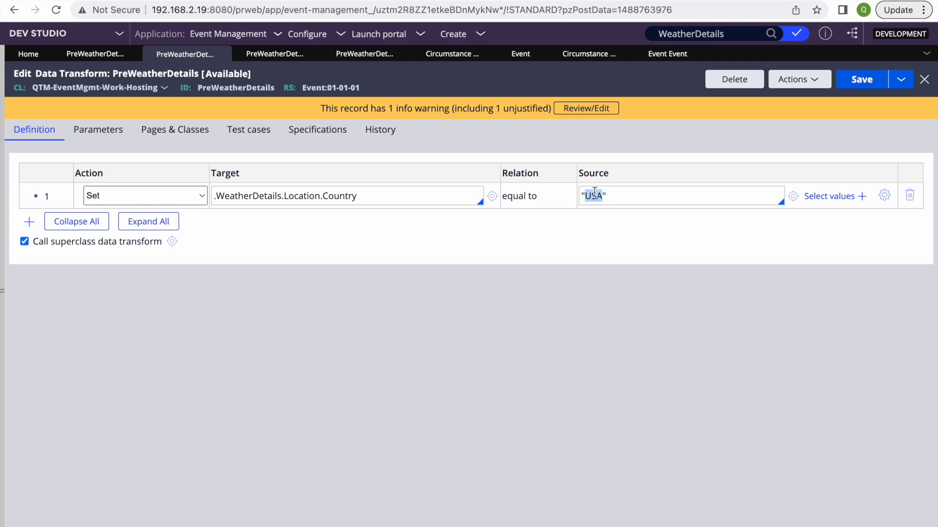
{"action": "left_click", "coordinate": [354, 54]}
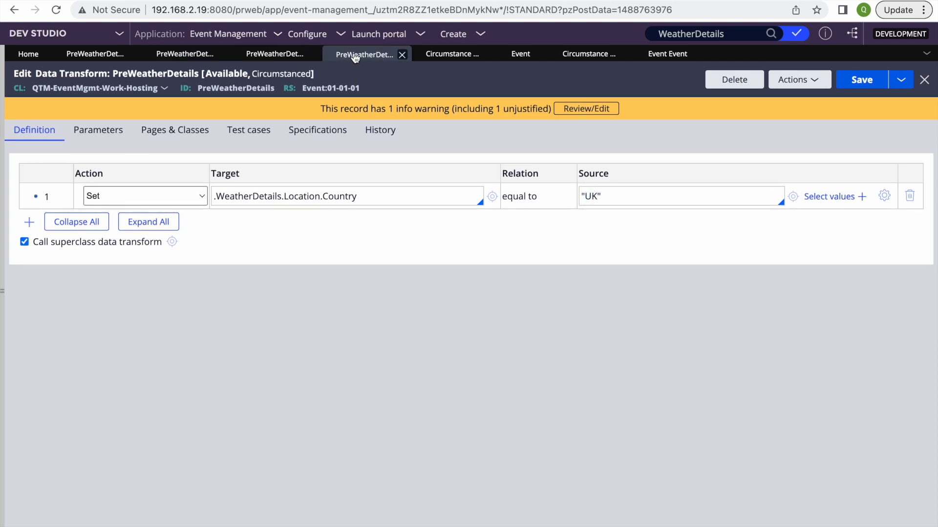
{"action": "left_click", "coordinate": [273, 75]}
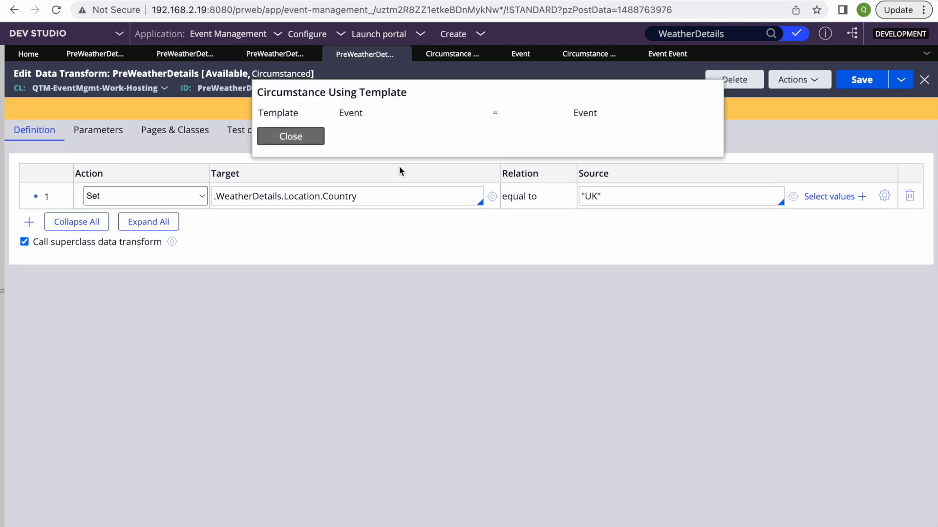
{"action": "left_click", "coordinate": [677, 56]}
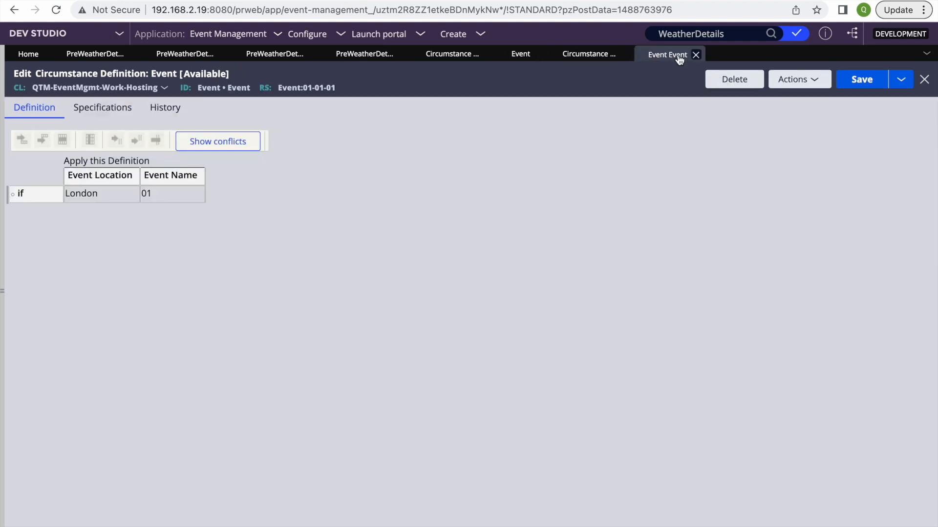
{"action": "double_click", "coordinate": [95, 190]}
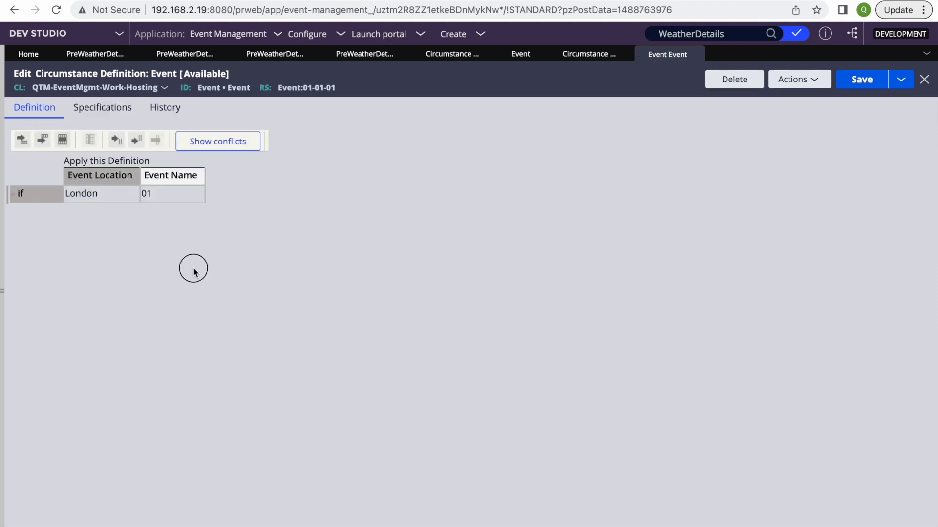
{"action": "double_click", "coordinate": [166, 197]}
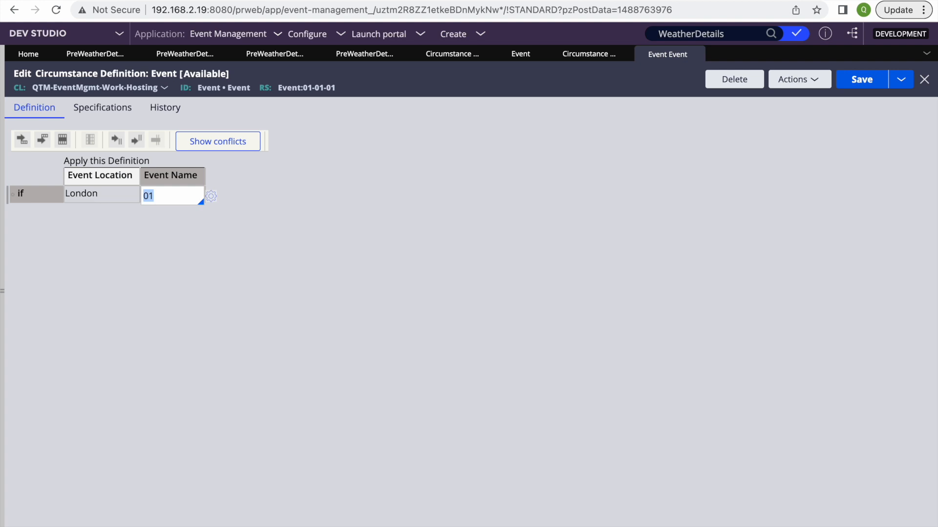
{"action": "left_click", "coordinate": [203, 236]}
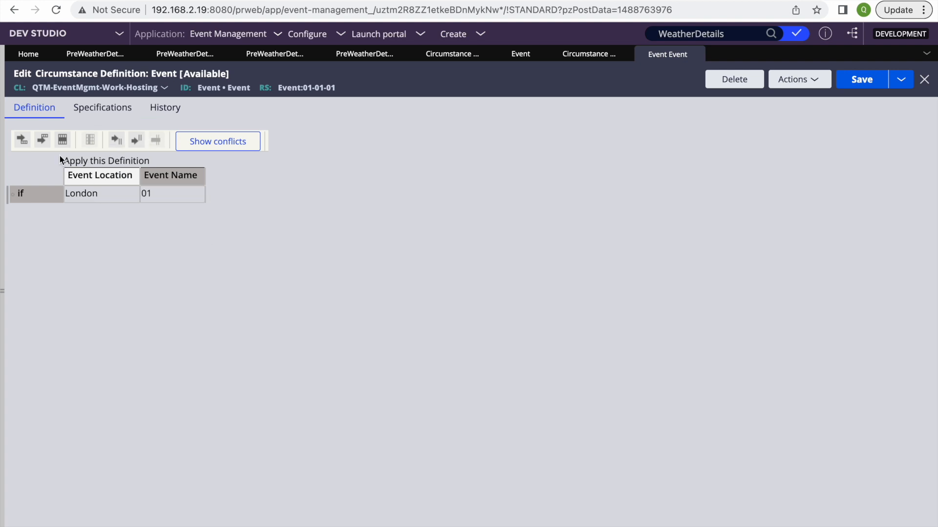
Add five alternative condition rows to the Event circumstance definition, and refresh the record to discard them
{"action": "left_click", "coordinate": [42, 141]}
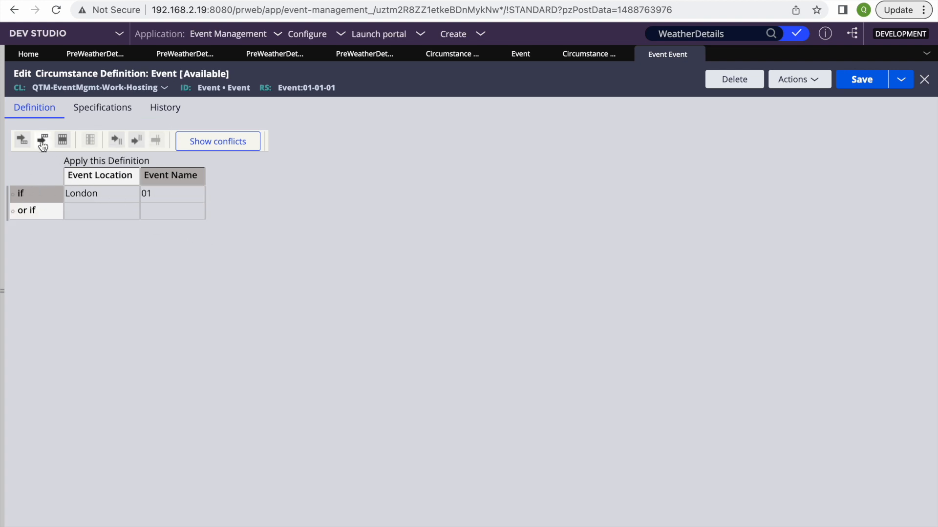
{"action": "left_click", "coordinate": [42, 140]}
{"action": "left_click", "coordinate": [42, 141]}
{"action": "left_click", "coordinate": [42, 141]}
{"action": "left_click", "coordinate": [42, 141]}
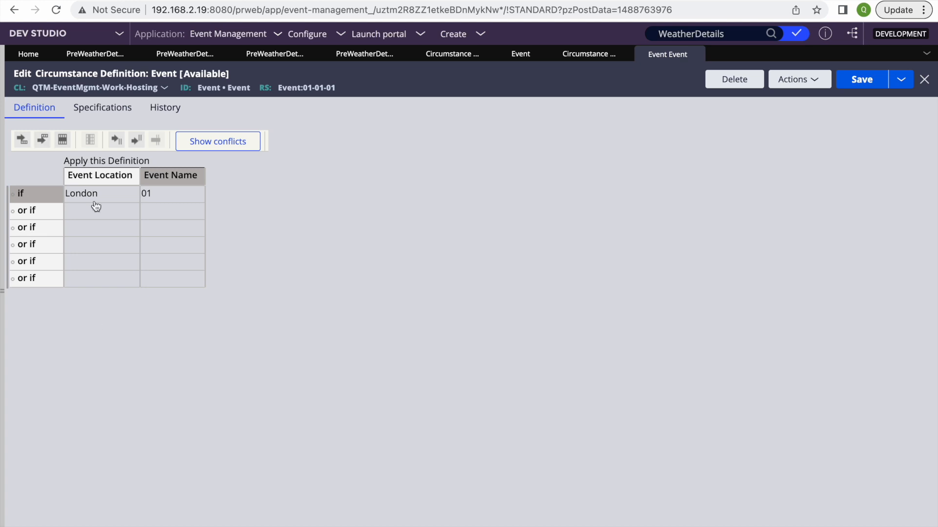
{"action": "left_click", "coordinate": [815, 80]}
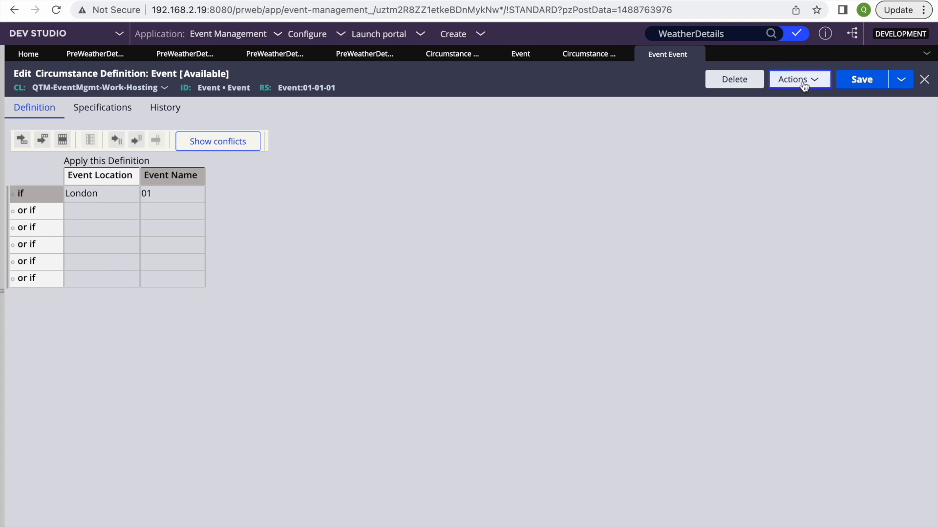
{"action": "left_click", "coordinate": [765, 96]}
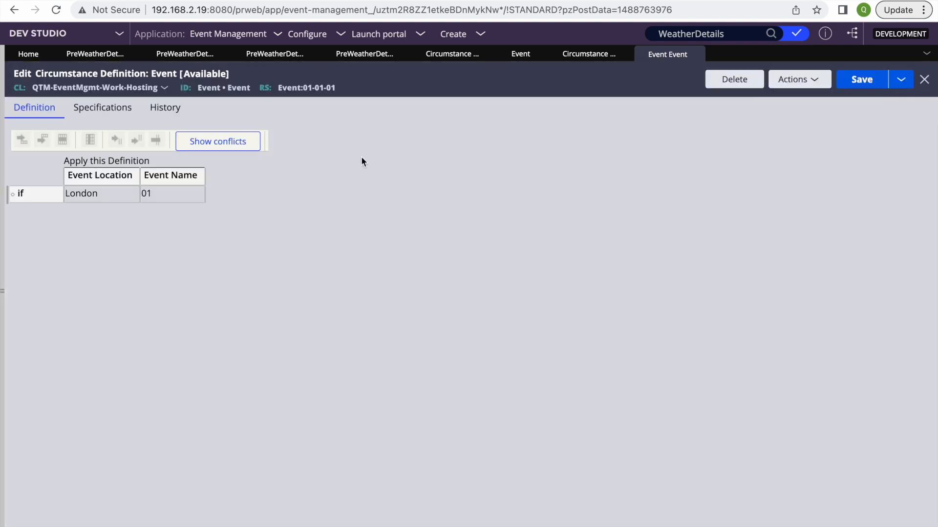
Close the Circumstance Template instances list, revisit the circumstanced transforms, and review the country in the hosting case's weather details
{"action": "left_click", "coordinate": [450, 55]}
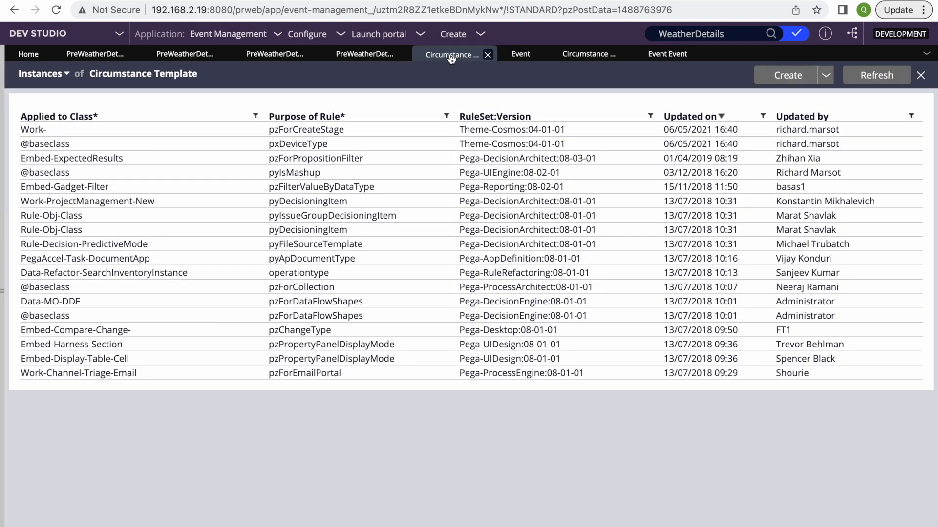
{"action": "left_click", "coordinate": [487, 56]}
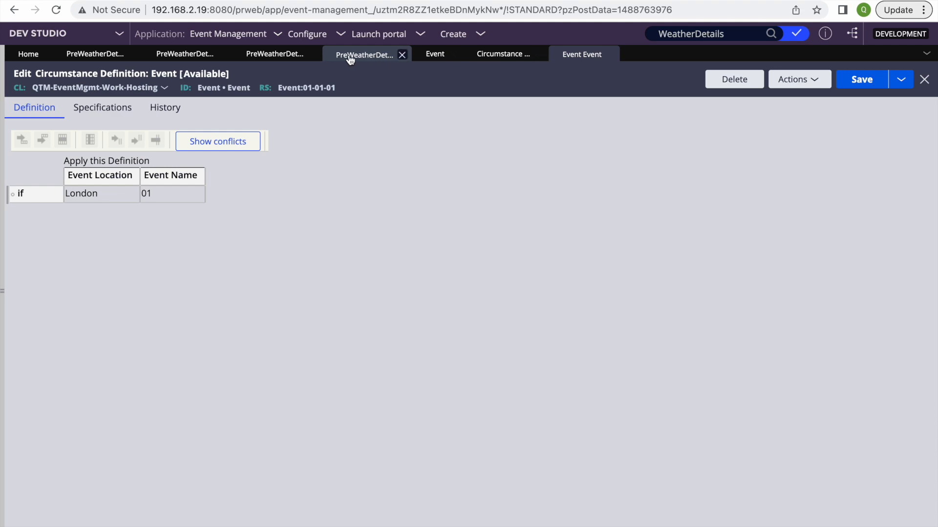
{"action": "left_click", "coordinate": [353, 55]}
{"action": "left_click", "coordinate": [273, 54]}
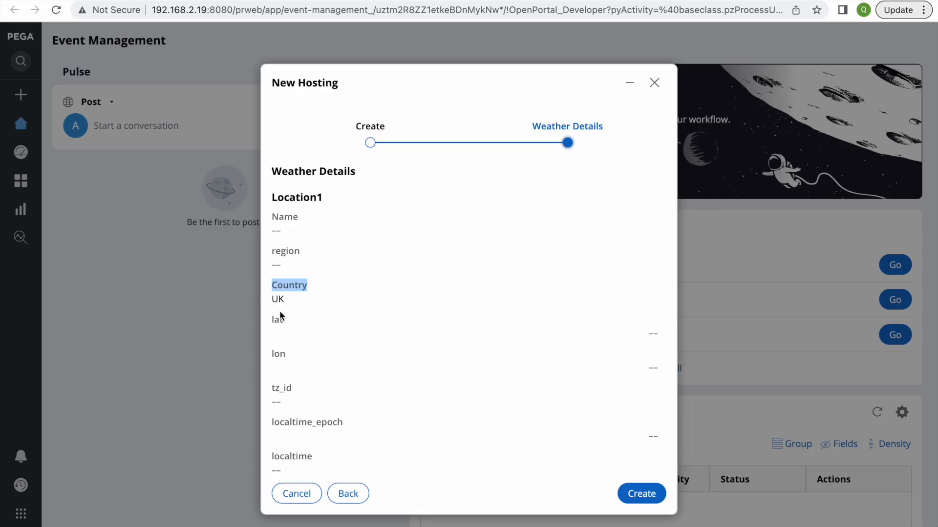
{"action": "left_click", "coordinate": [277, 294]}
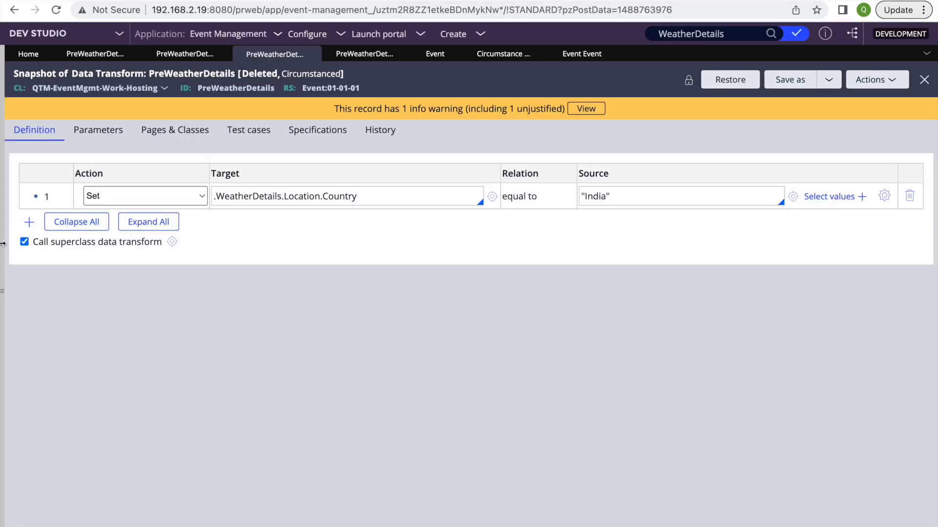
Expand the Hosting class's data transforms in the app explorer to examine the variants of PreWeatherDetails
{"action": "left_click", "coordinate": [2, 243]}
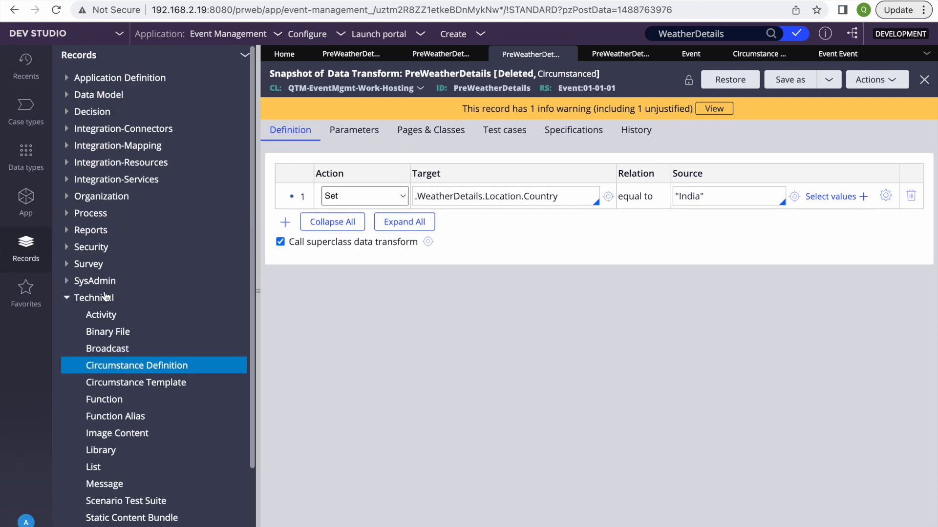
{"action": "left_click", "coordinate": [69, 300]}
{"action": "left_click", "coordinate": [26, 201]}
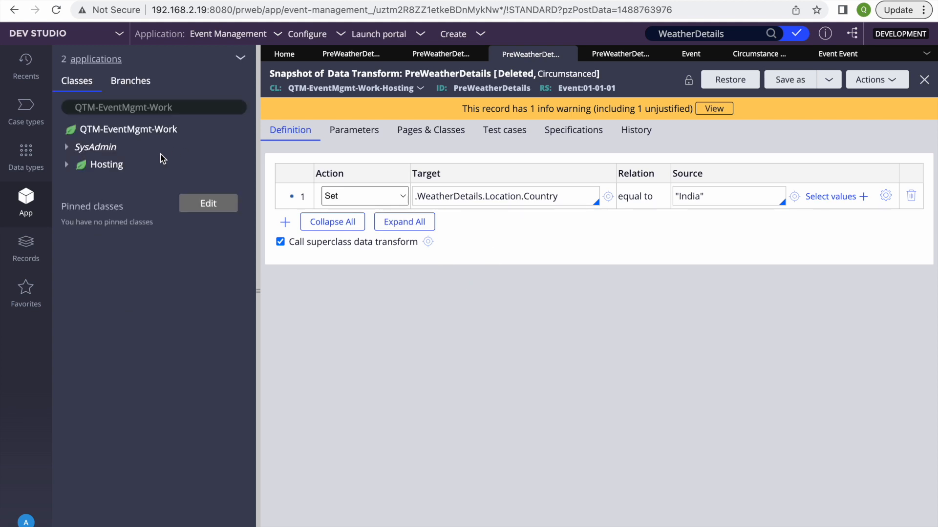
{"action": "left_click", "coordinate": [69, 165]}
{"action": "left_click", "coordinate": [80, 184]}
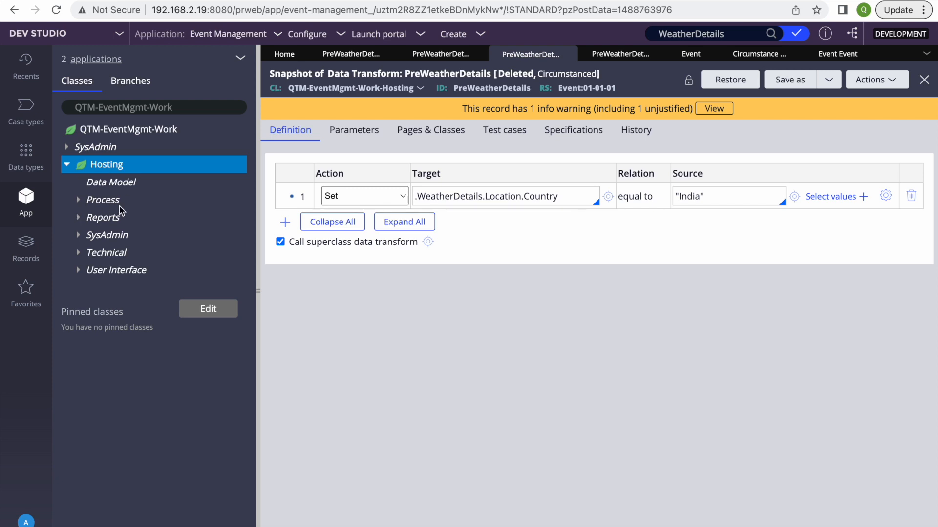
{"action": "left_click", "coordinate": [80, 188]}
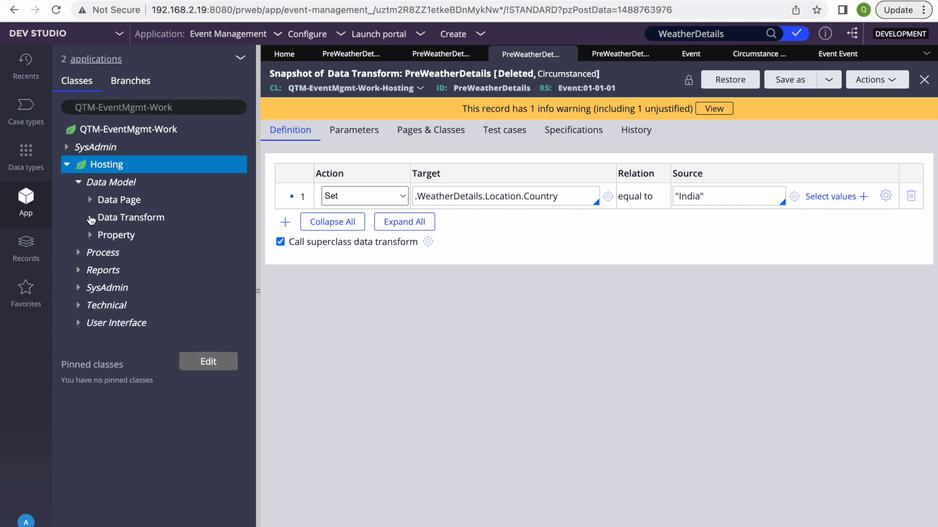
{"action": "left_click", "coordinate": [90, 219]}
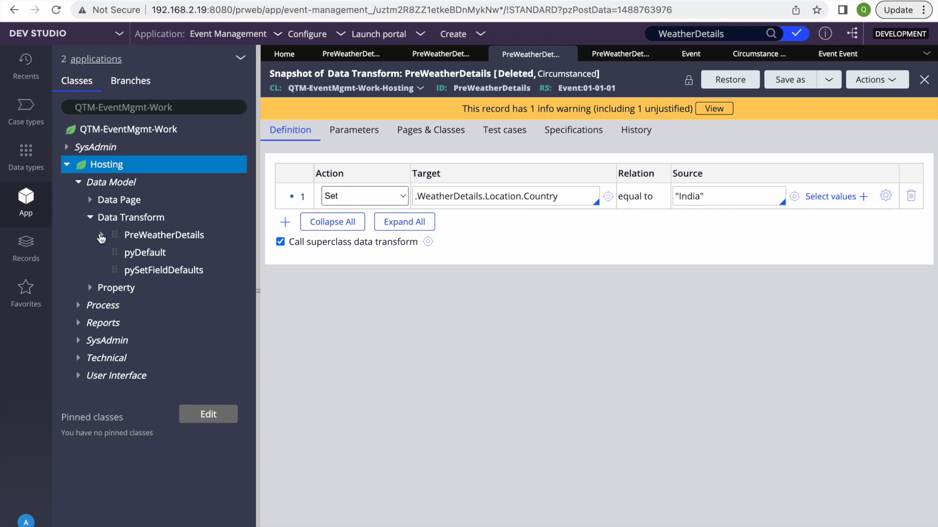
{"action": "left_click", "coordinate": [101, 236]}
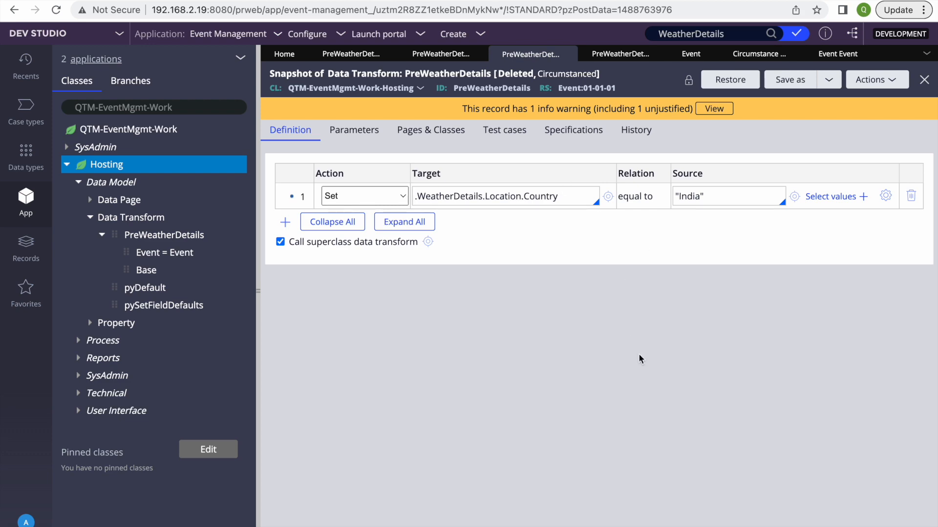
Switch to the PowerPoint slide on Pega rule circumstancing and deselect its bulleted text box to review the circumstancing types
{"action": "key", "text": "F4"}
{"action": "left_click", "coordinate": [692, 521]}
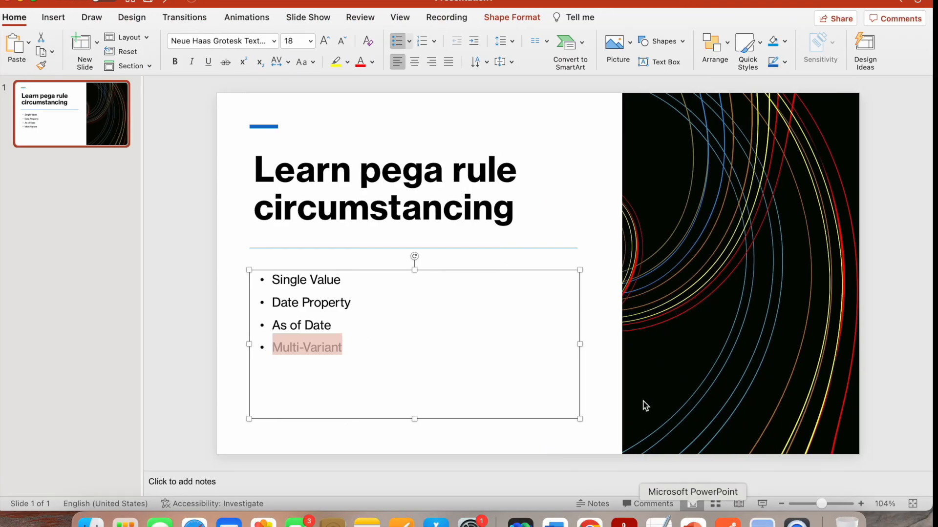
{"action": "left_click", "coordinate": [363, 340]}
{"action": "left_click", "coordinate": [339, 241]}
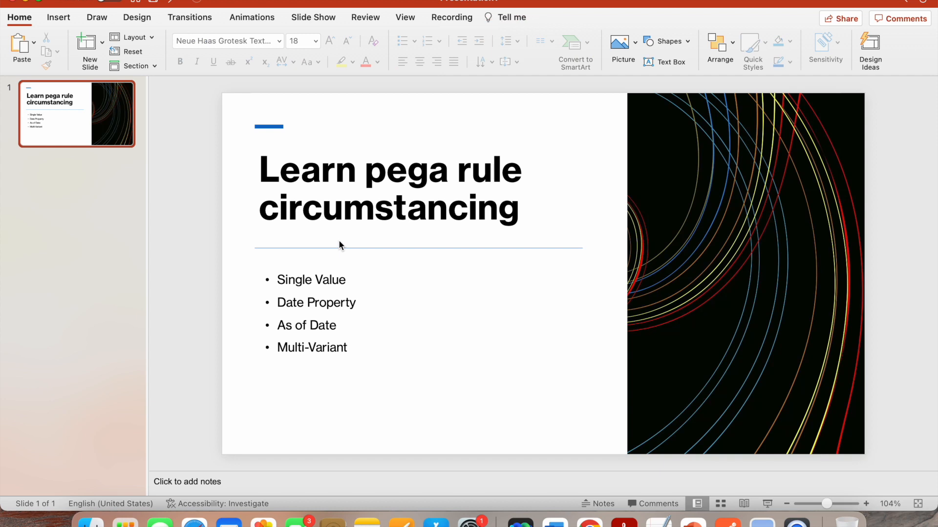
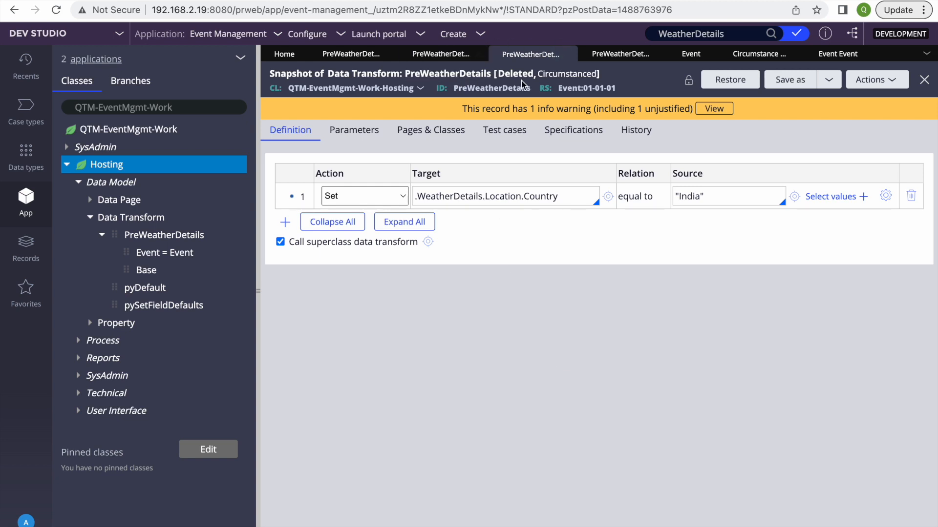
Compare the country set by the base PreWeatherDetails transform with the one set by its deleted circumstanced variant
{"action": "left_click", "coordinate": [439, 54]}
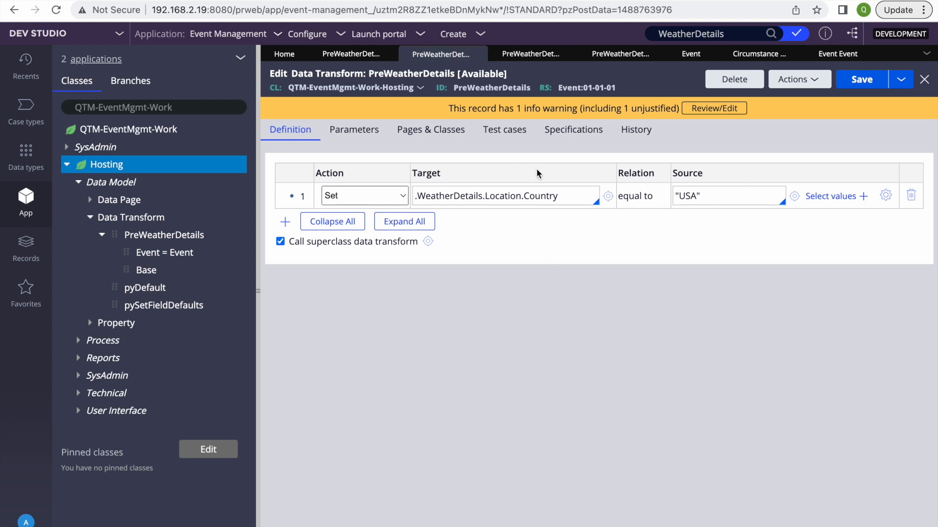
{"action": "double_click", "coordinate": [537, 194]}
{"action": "left_click", "coordinate": [523, 55]}
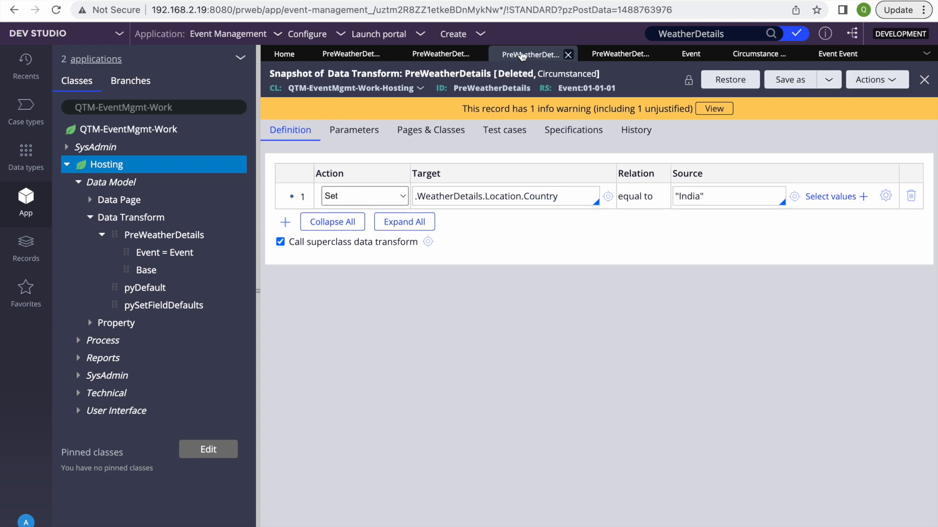
Close the deleted variant's snapshot and the Event circumstance template and definition records, and view the UK variant's circumstance
{"action": "left_click", "coordinate": [568, 55]}
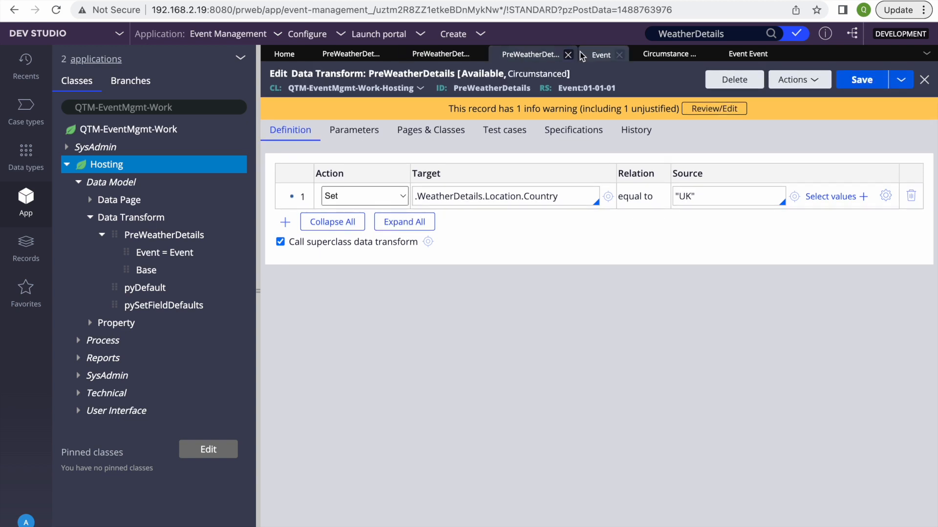
{"action": "left_click", "coordinate": [619, 60]}
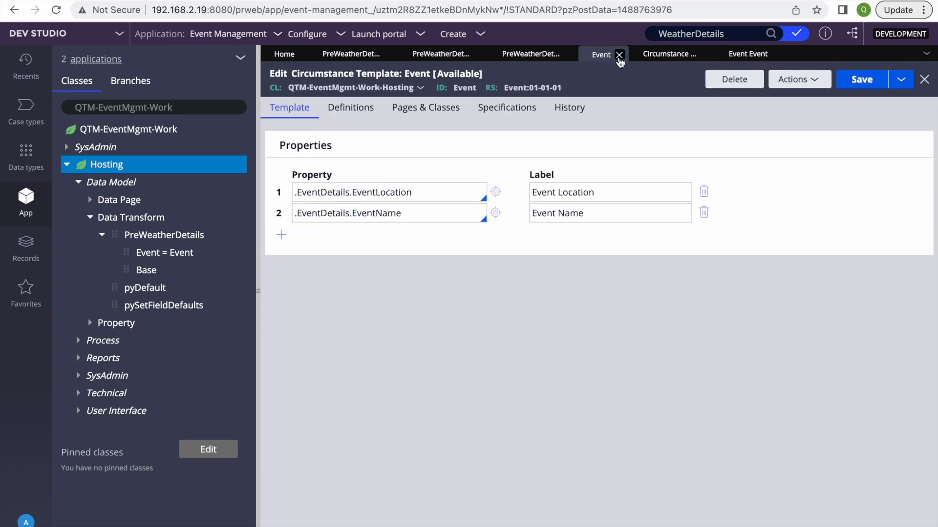
{"action": "left_click", "coordinate": [619, 56]}
{"action": "left_click", "coordinate": [648, 55]}
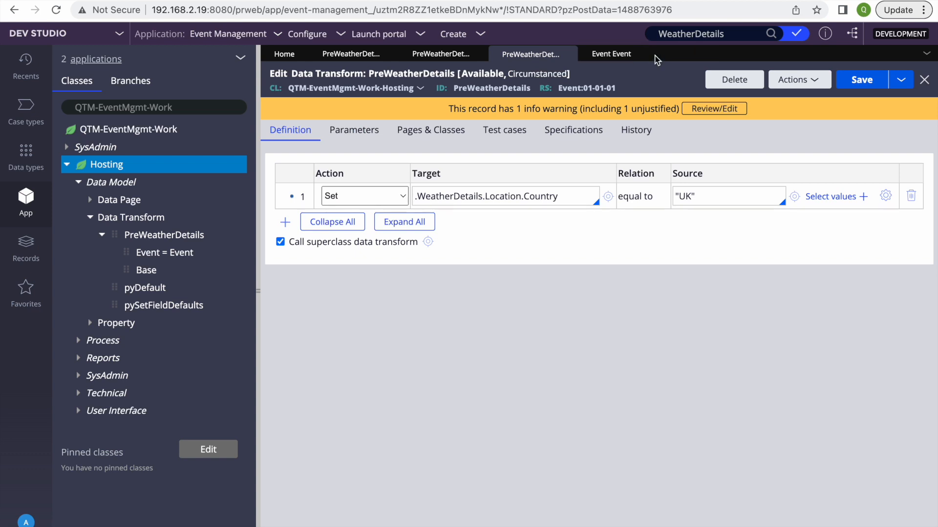
{"action": "left_click", "coordinate": [644, 56]}
{"action": "left_click", "coordinate": [526, 74]}
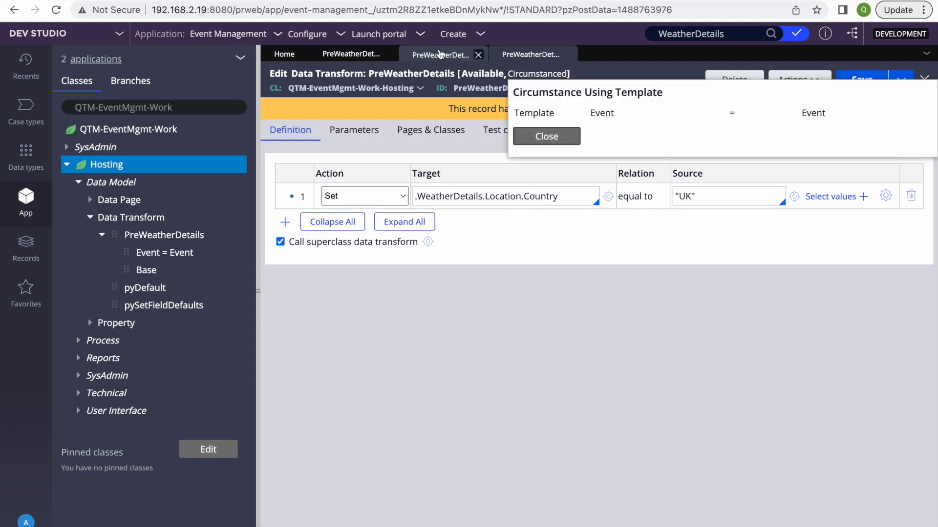
Enable the Base rule option on the USA PreWeatherDetails transform in Event:01-01-01 and save it
{"action": "left_click", "coordinate": [440, 53]}
{"action": "left_click", "coordinate": [479, 75]}
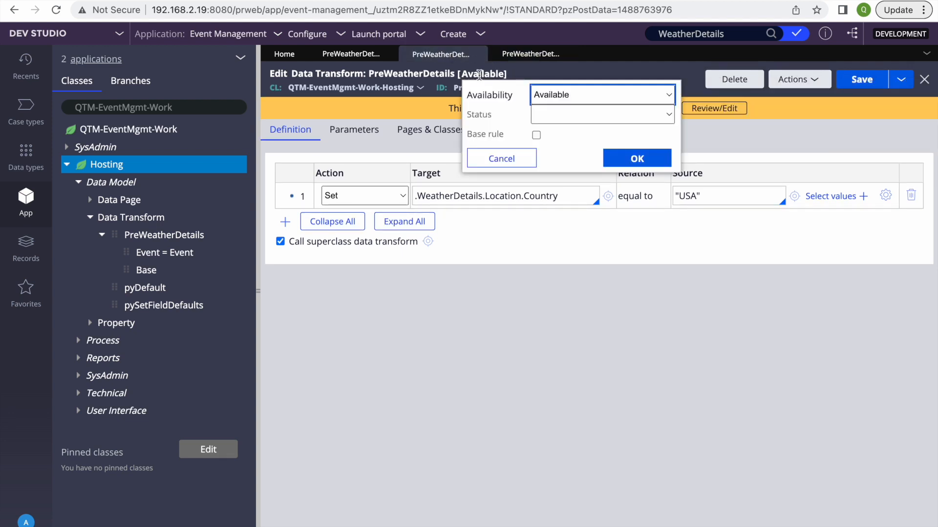
{"action": "left_click", "coordinate": [536, 135]}
{"action": "left_click", "coordinate": [630, 161]}
{"action": "left_click", "coordinate": [854, 81]}
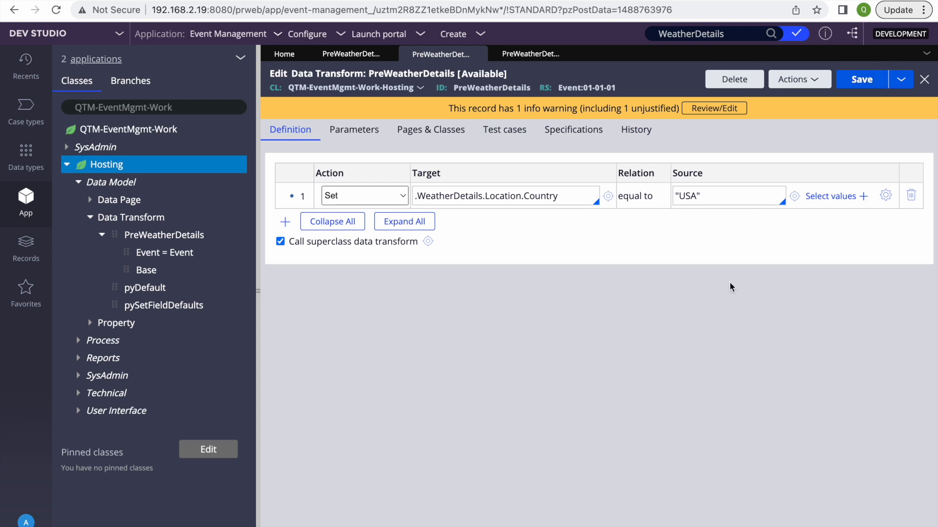
{"action": "left_click", "coordinate": [858, 81]}
{"action": "double_click", "coordinate": [680, 196]}
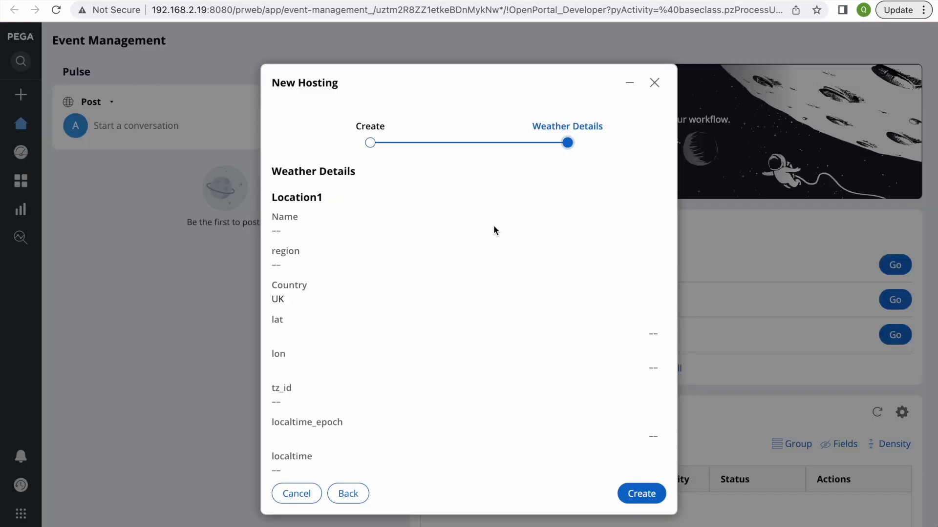
Return to the hosting case's event details to retest the weather details, and re-save the USA and UK PreWeatherDetails transforms
{"action": "left_click", "coordinate": [347, 493]}
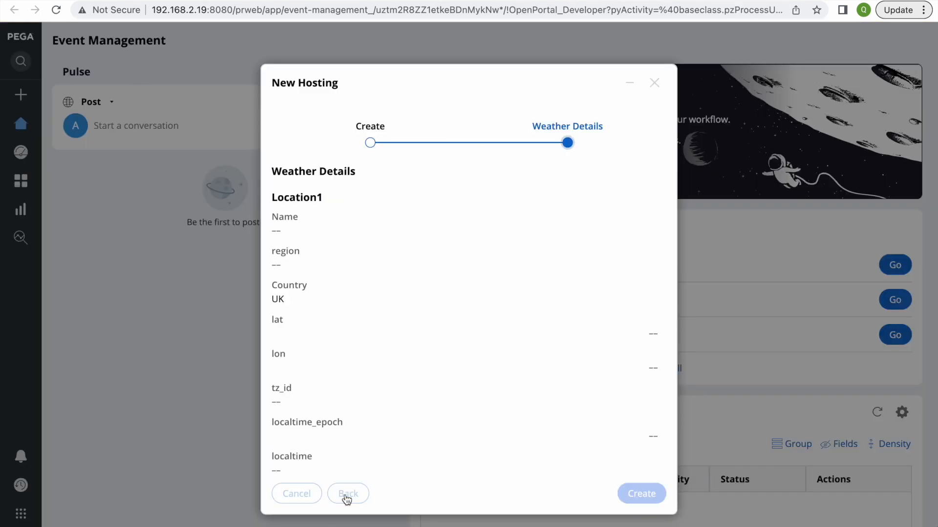
{"action": "left_click", "coordinate": [649, 358]}
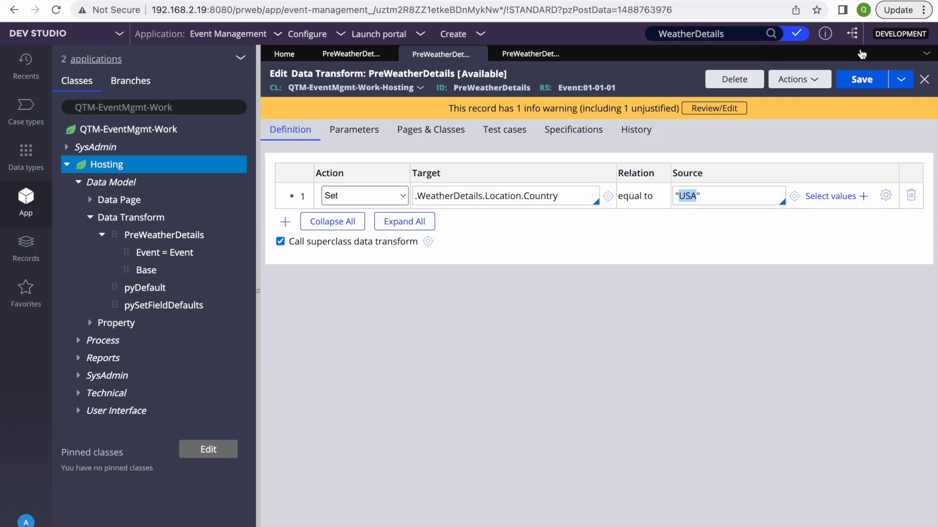
{"action": "left_click", "coordinate": [861, 79]}
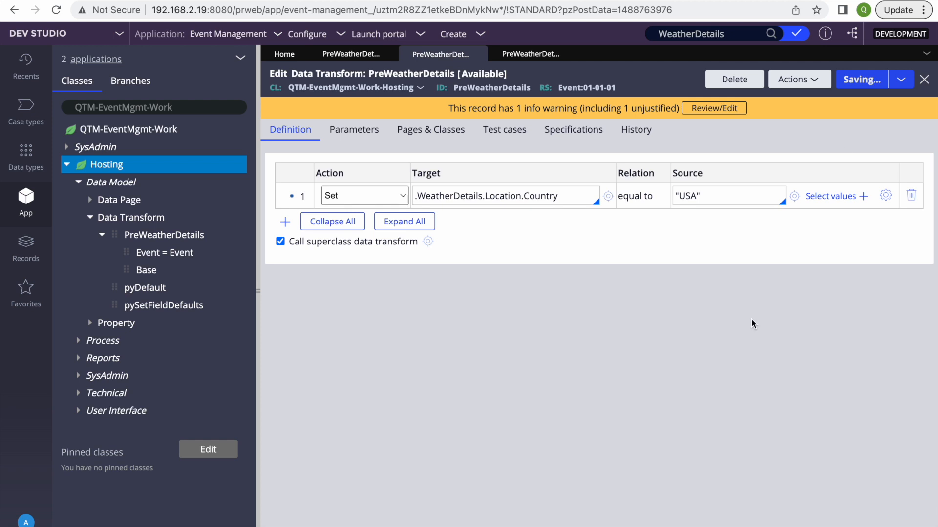
{"action": "left_click", "coordinate": [514, 52]}
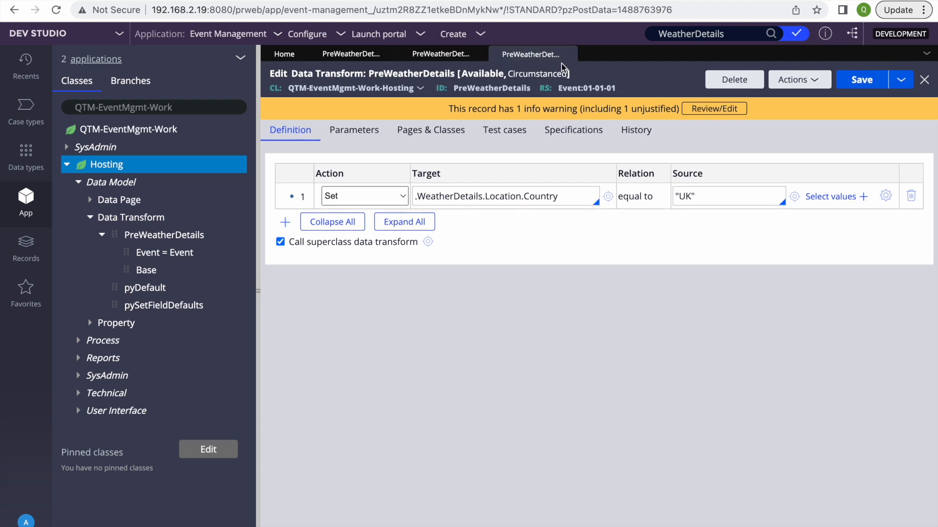
{"action": "left_click", "coordinate": [853, 78]}
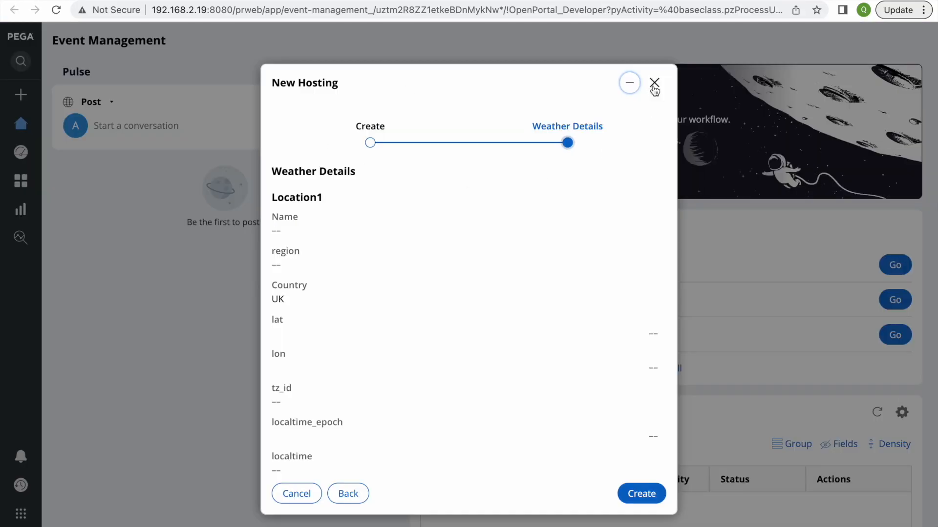
Close the current hosting case and create a new one with event name 01 and location London, continuing to its weather details
{"action": "left_click", "coordinate": [655, 83]}
{"action": "left_click", "coordinate": [605, 139]}
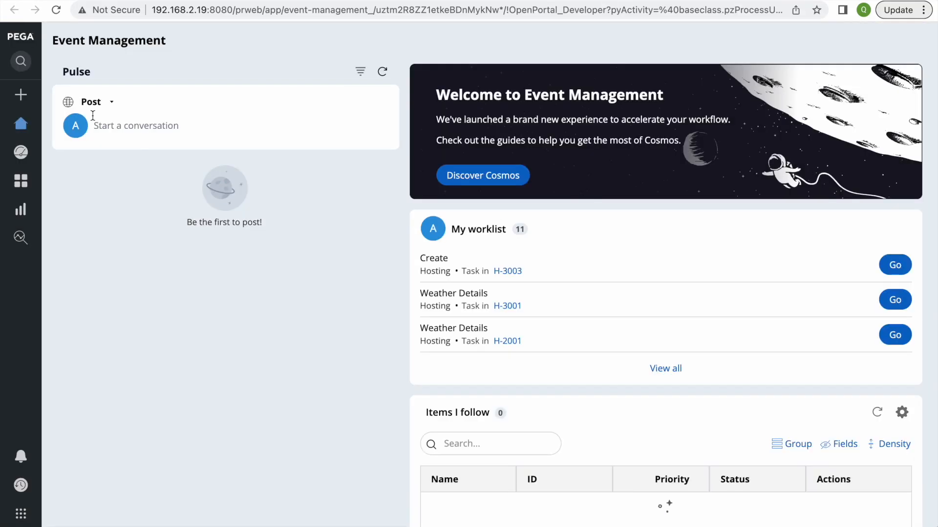
{"action": "left_click", "coordinate": [21, 94]}
{"action": "left_click", "coordinate": [48, 123]}
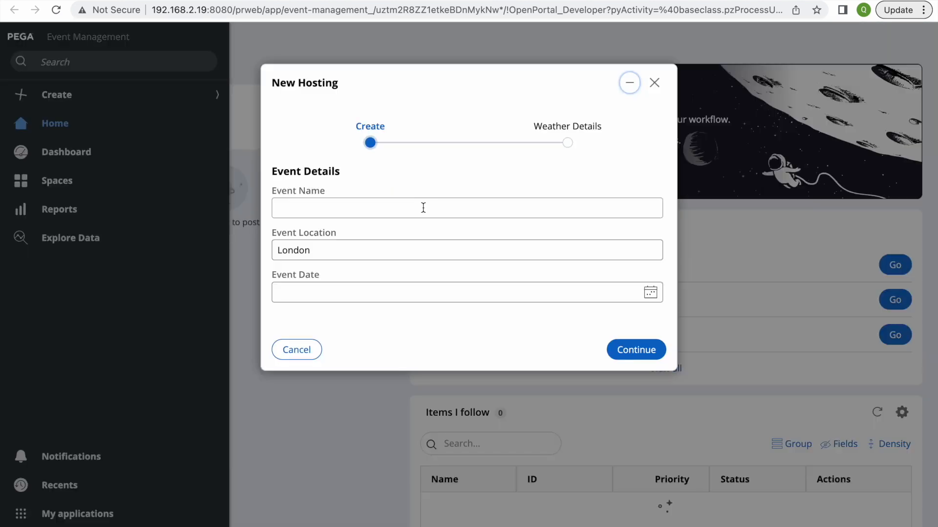
{"action": "left_click", "coordinate": [323, 215]}
{"action": "type", "text": "01"}
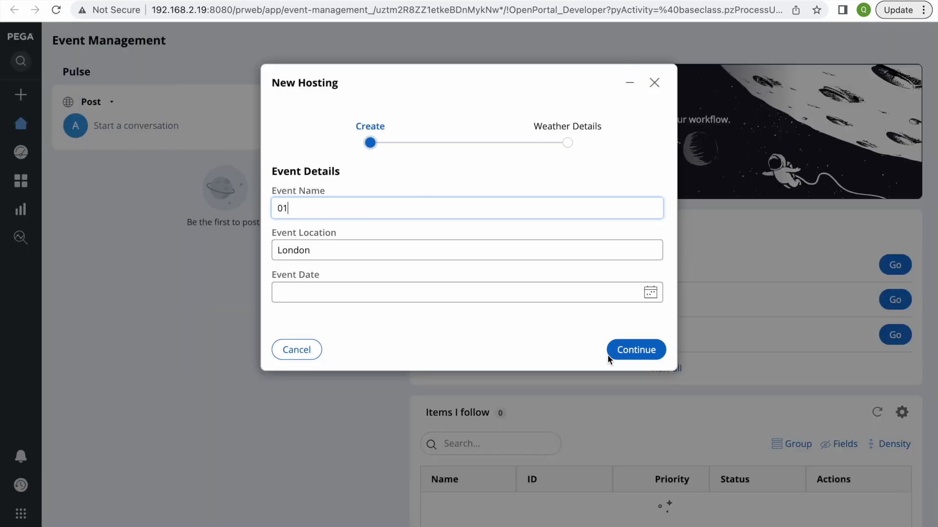
{"action": "left_click", "coordinate": [634, 350]}
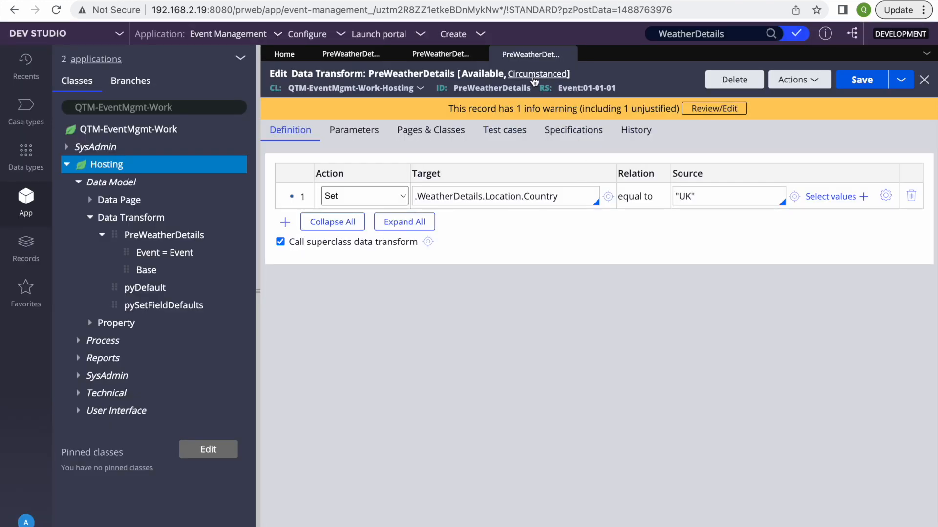
Re-save the UK transform and add version 01-01-02 to the Event ruleset, saving the ruleset
{"action": "left_click", "coordinate": [857, 77]}
{"action": "left_click", "coordinate": [593, 89]}
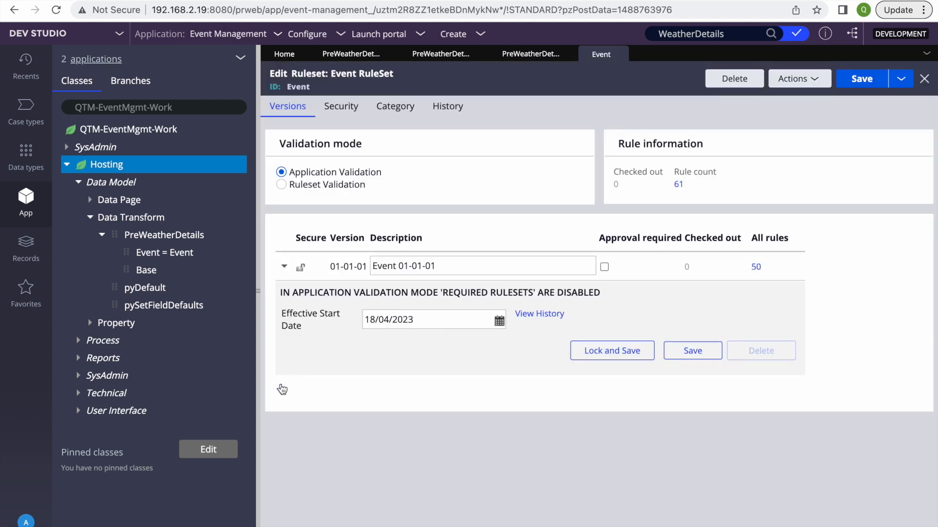
{"action": "left_click", "coordinate": [282, 389]}
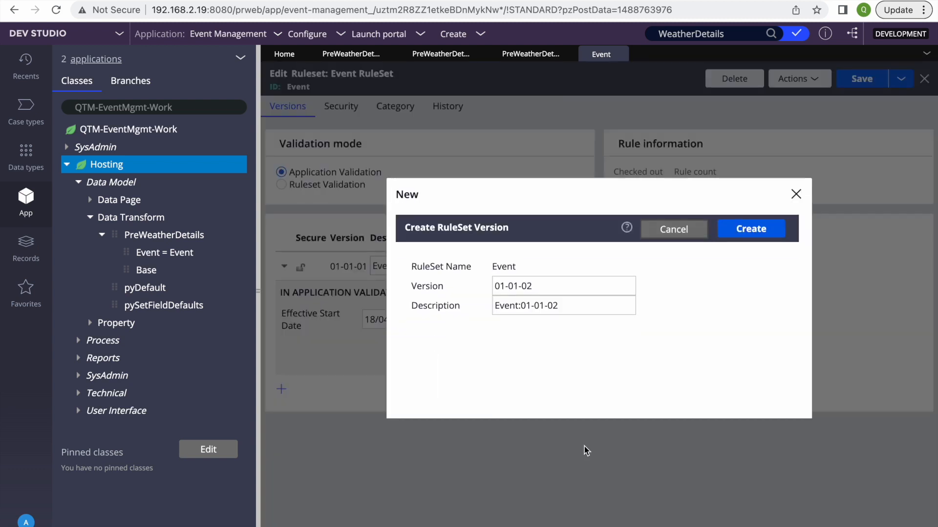
{"action": "left_click", "coordinate": [749, 228]}
{"action": "left_click", "coordinate": [869, 77]}
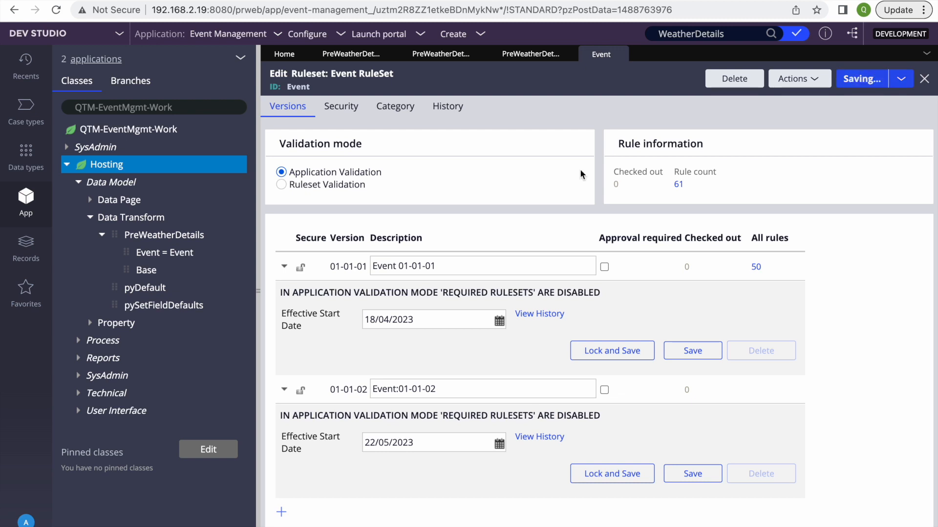
Clear the Base rule option on the USA PreWeatherDetails transform in Event:01-01-01 and save it
{"action": "left_click", "coordinate": [351, 54]}
{"action": "left_click", "coordinate": [432, 53]}
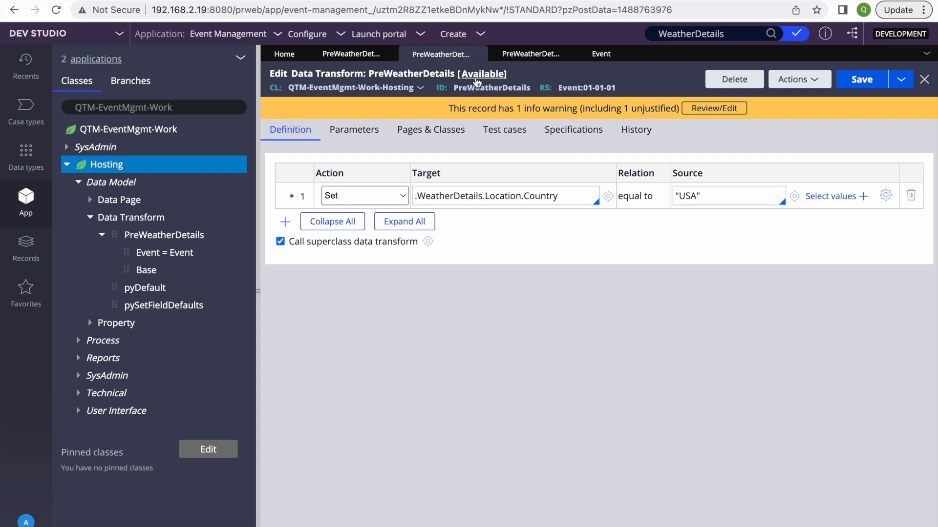
{"action": "left_click", "coordinate": [496, 74]}
{"action": "left_click", "coordinate": [537, 135]}
{"action": "left_click", "coordinate": [635, 158]}
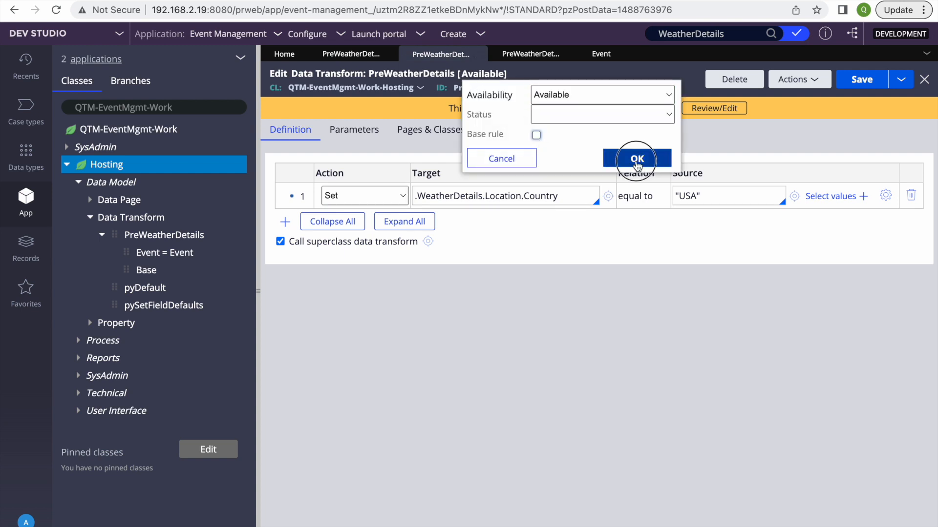
{"action": "left_click", "coordinate": [857, 82]}
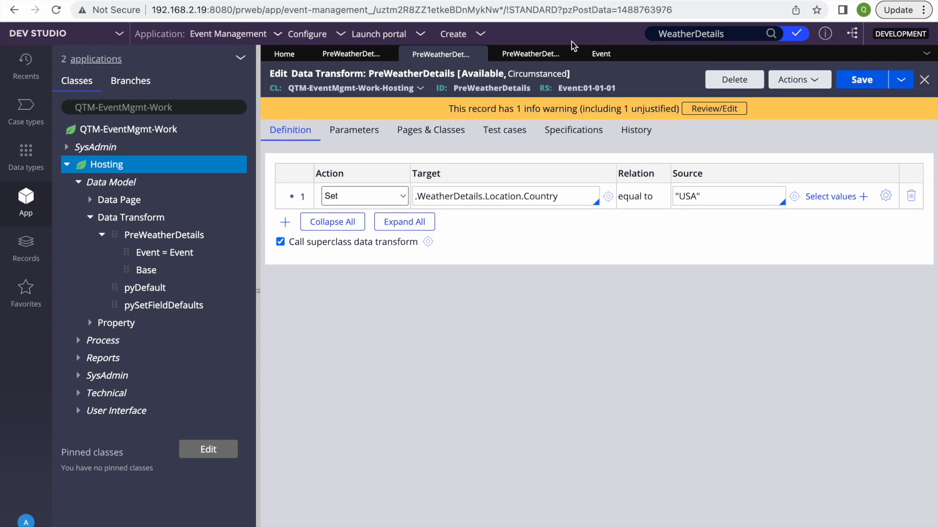
Check which template and definition circumstance the UK variant of PreWeatherDetails
{"action": "left_click", "coordinate": [535, 53]}
{"action": "left_click", "coordinate": [540, 76]}
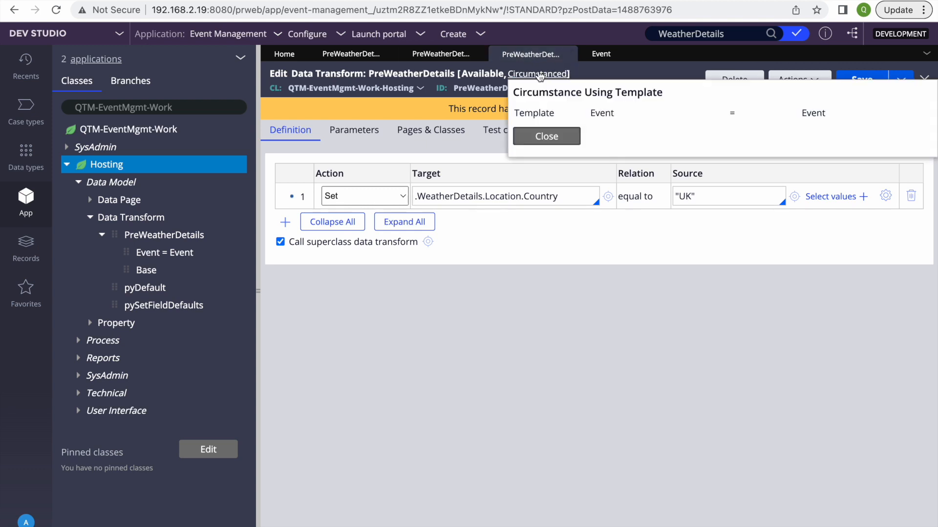
{"action": "left_click", "coordinate": [541, 140]}
Save the USA PreWeatherDetails transform and create a copy of it in Event ruleset version 01-01-02
{"action": "left_click", "coordinate": [426, 56]}
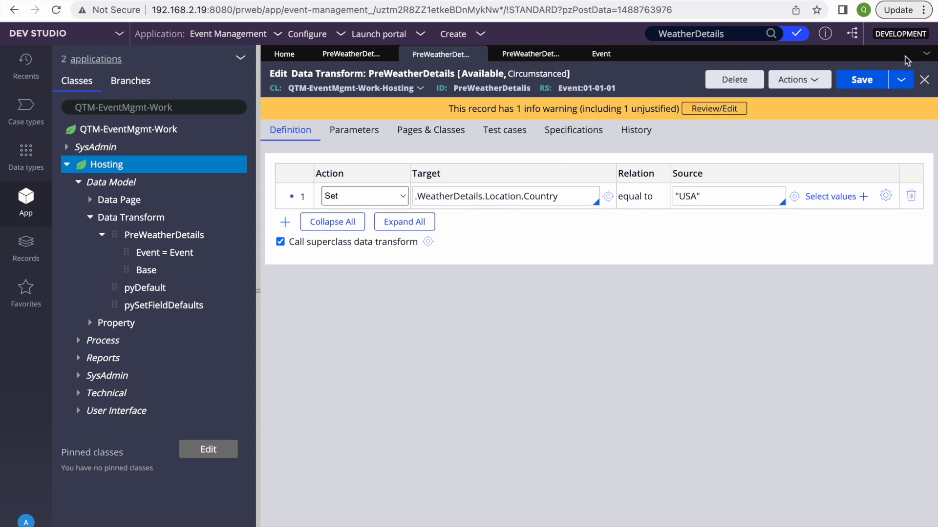
{"action": "left_click", "coordinate": [862, 80]}
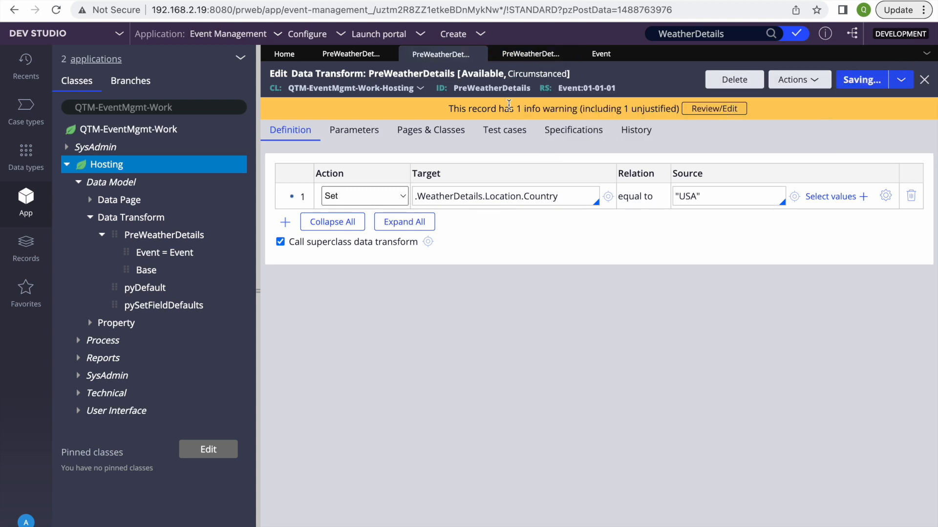
{"action": "left_click", "coordinate": [900, 81]}
{"action": "left_click", "coordinate": [804, 101]}
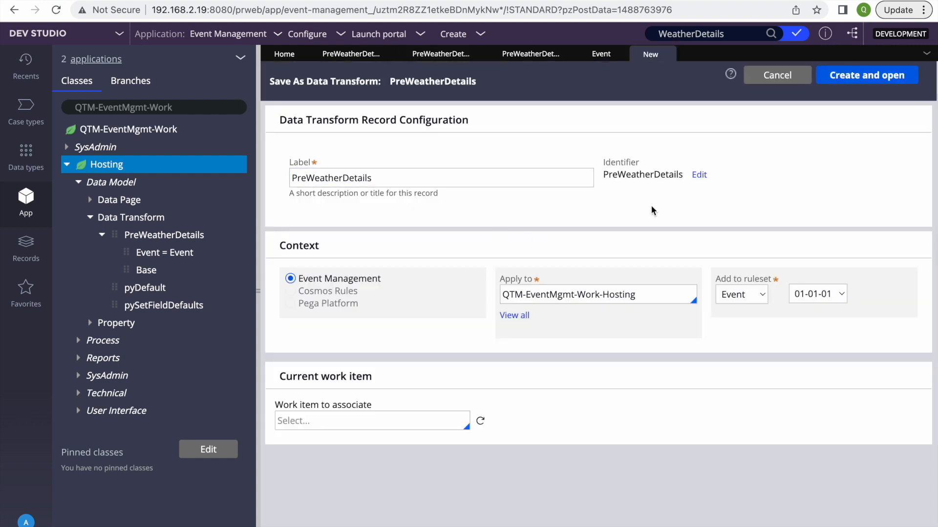
{"action": "left_click", "coordinate": [867, 75]}
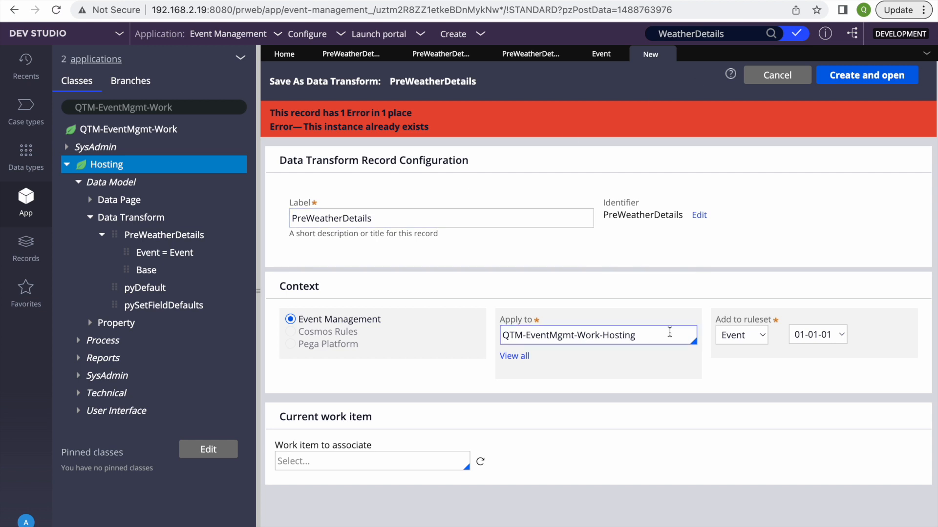
{"action": "left_click", "coordinate": [817, 335]}
{"action": "left_click", "coordinate": [818, 319]}
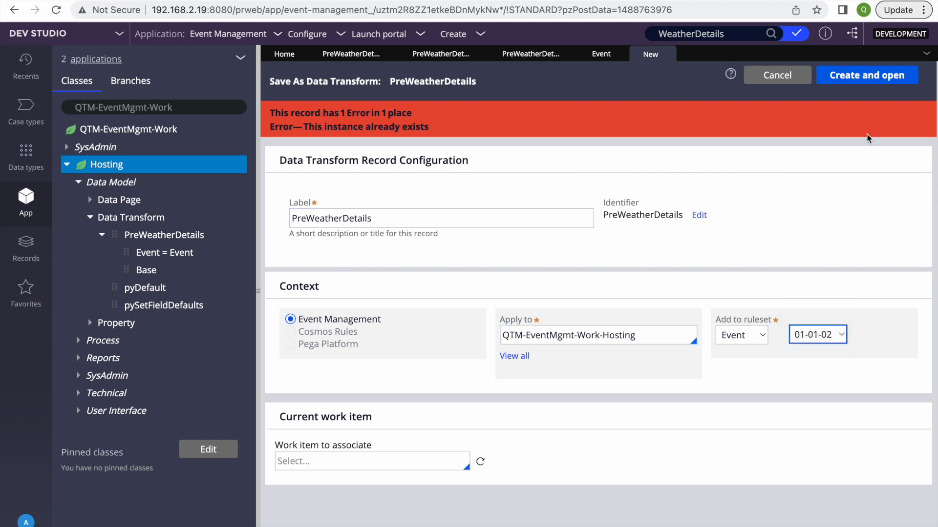
{"action": "left_click", "coordinate": [862, 76]}
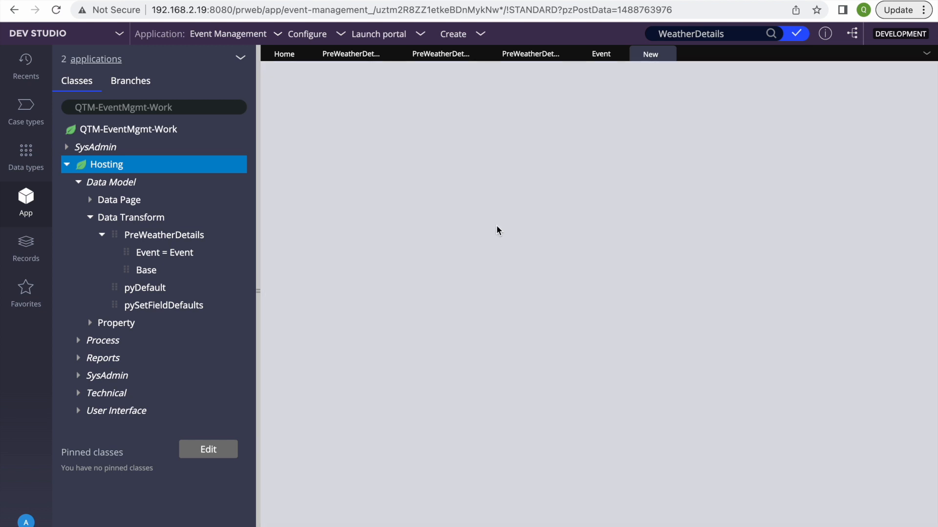
Check the circumstance details of the 01-01-02 PreWeatherDetails copy, enable its Base rule option and save it
{"action": "left_click", "coordinate": [538, 77]}
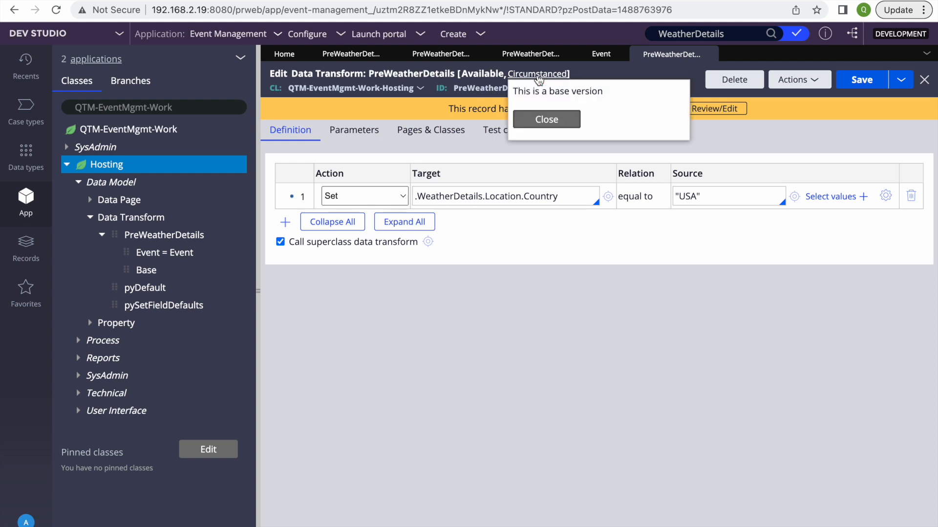
{"action": "left_click", "coordinate": [552, 118]}
{"action": "left_click", "coordinate": [482, 74]}
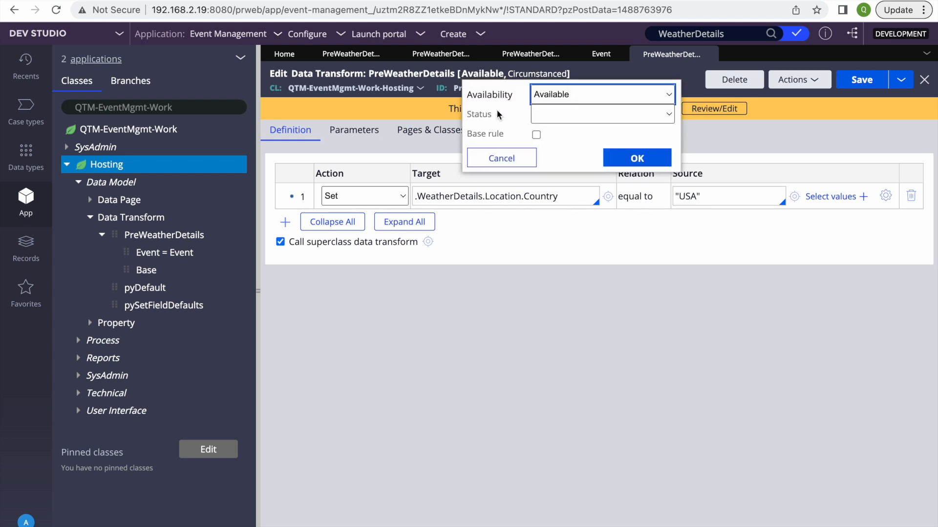
{"action": "left_click", "coordinate": [536, 135]}
{"action": "left_click", "coordinate": [637, 157]}
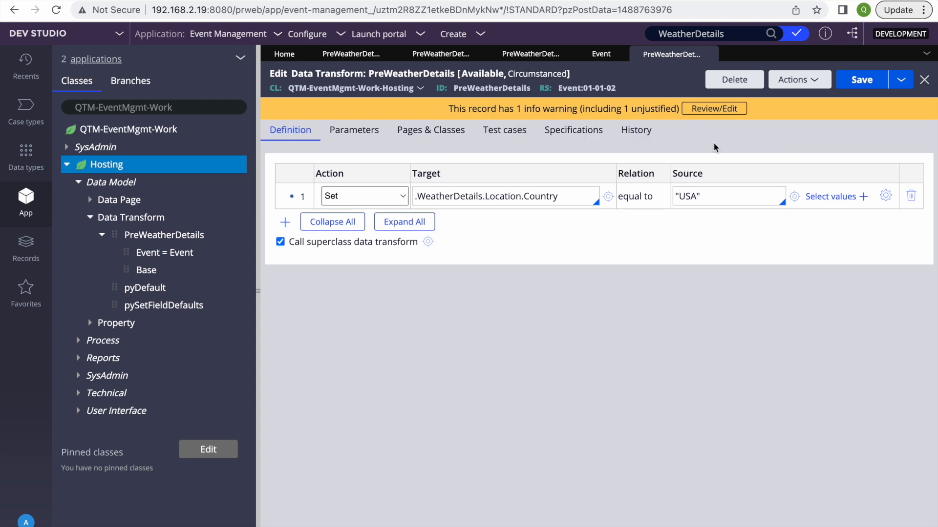
{"action": "left_click", "coordinate": [855, 87]}
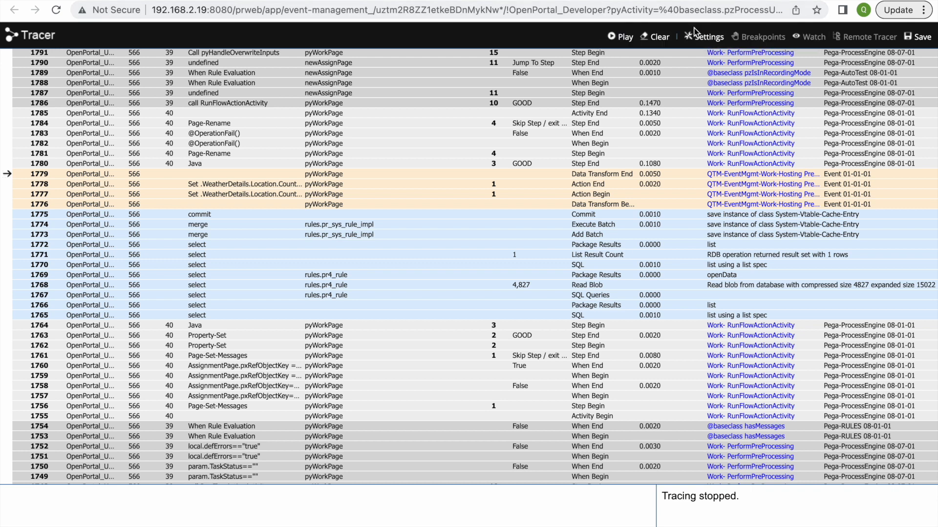
Clear the trace and resubmit the London hosting event from its Create step to check the Country value in Weather Details
{"action": "left_click", "coordinate": [655, 36]}
{"action": "left_click", "coordinate": [619, 37]}
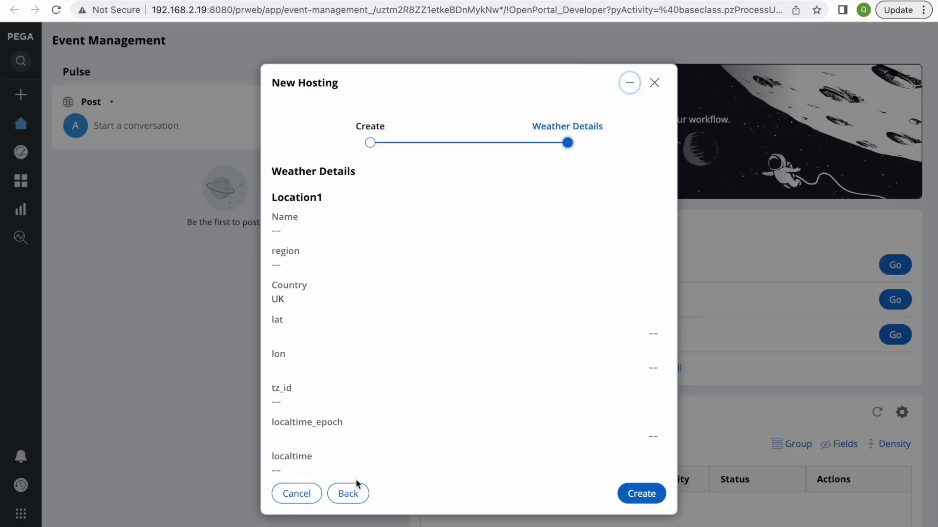
{"action": "left_click", "coordinate": [348, 494]}
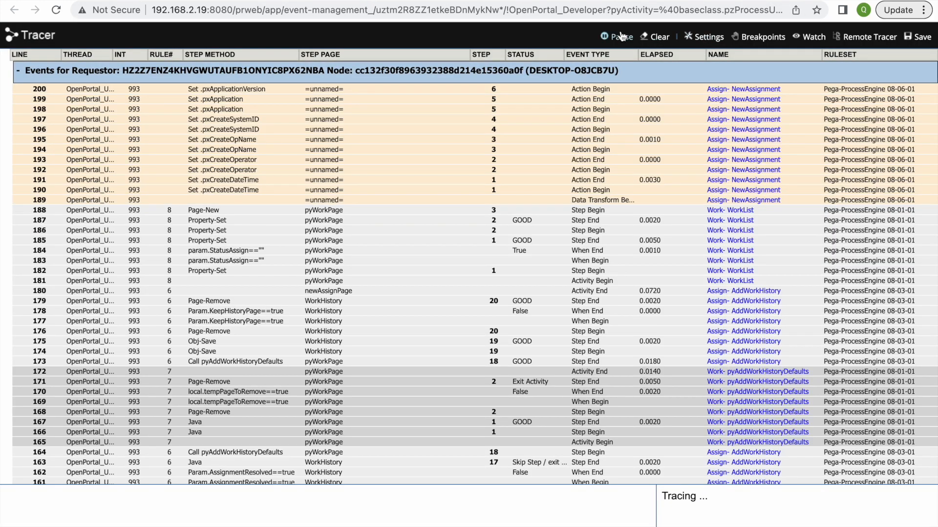
{"action": "left_click", "coordinate": [620, 37]}
{"action": "left_click", "coordinate": [656, 36]}
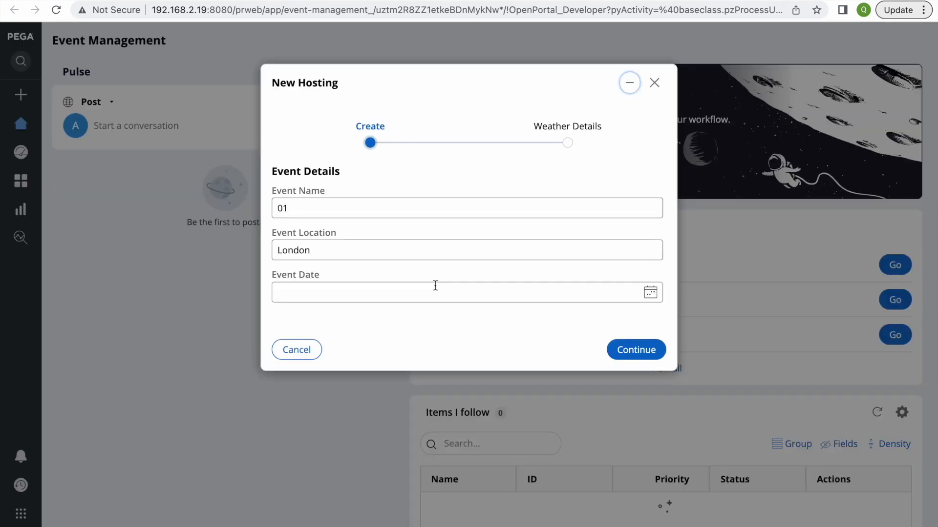
{"action": "left_click", "coordinate": [652, 349]}
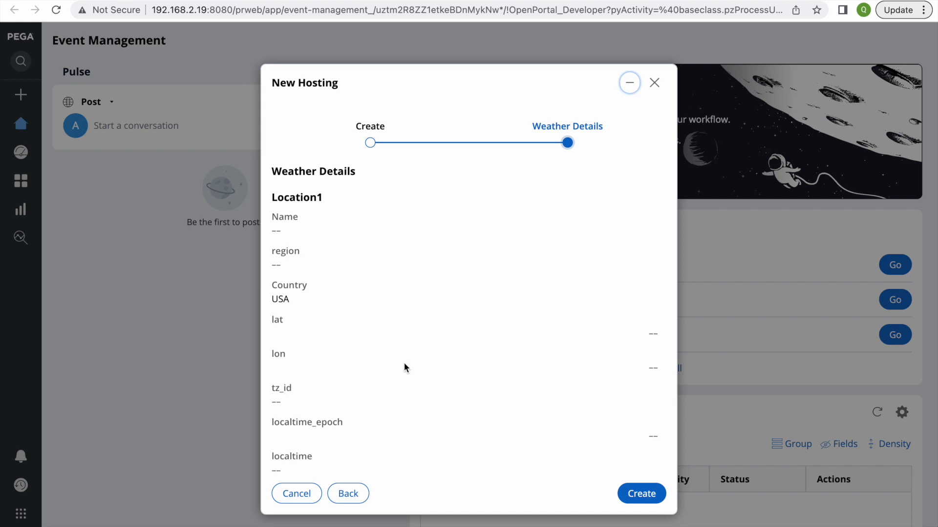
{"action": "double_click", "coordinate": [281, 298]}
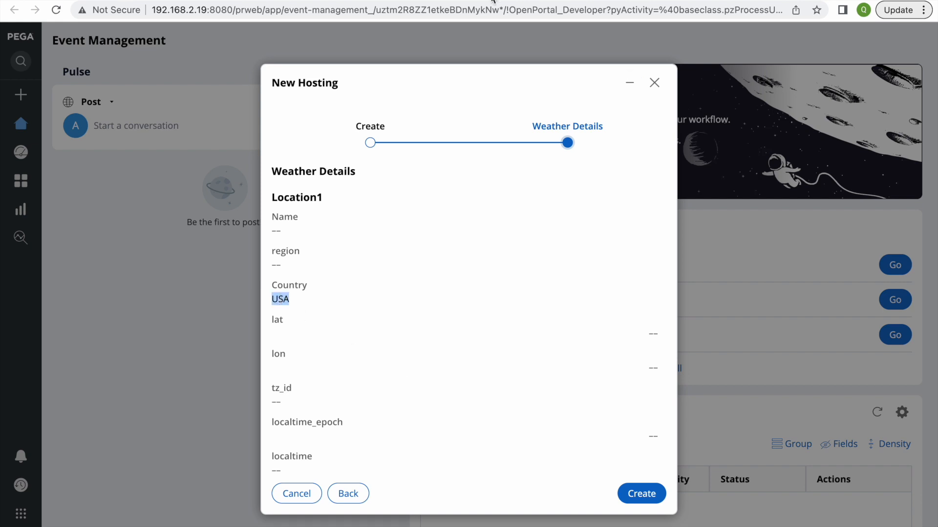
Check the Base rule setting of the PreWeatherDetails transform in Event:01-01-02 and leave it without changes
{"action": "left_click", "coordinate": [219, 0]}
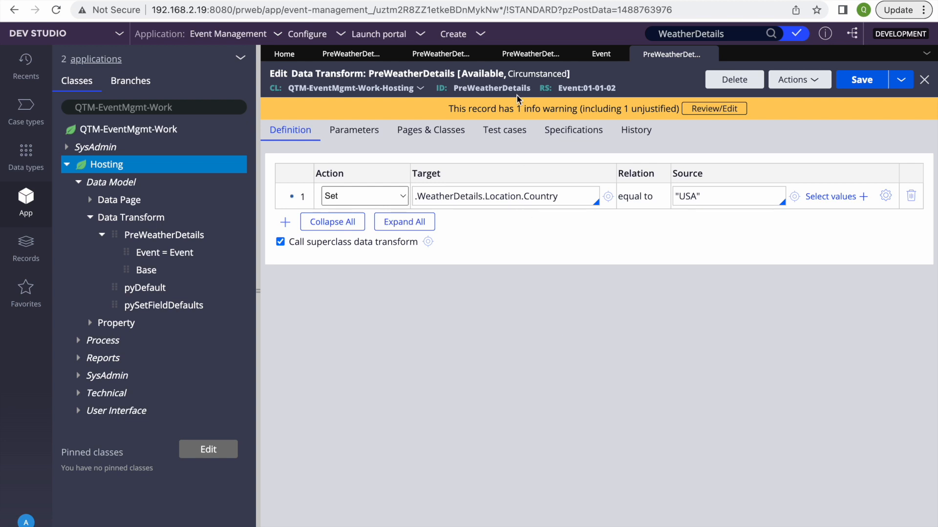
{"action": "left_click", "coordinate": [478, 74]}
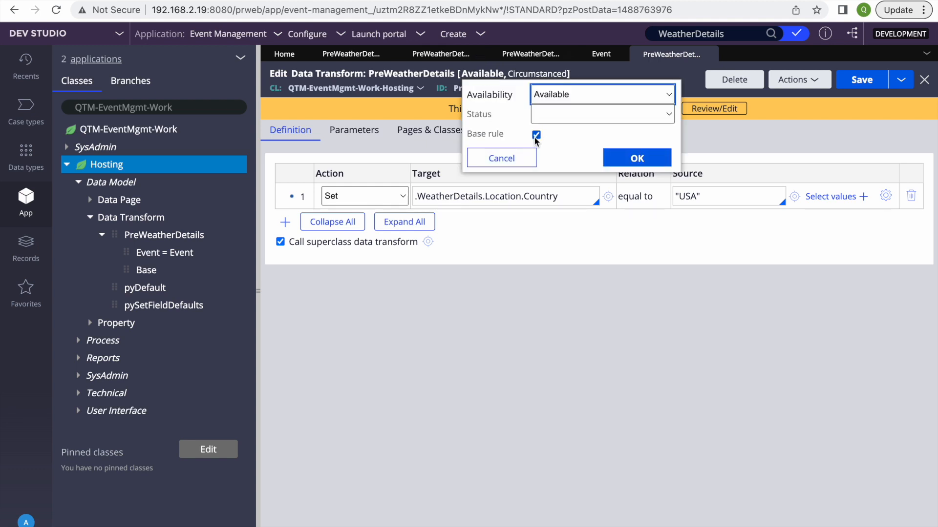
{"action": "left_click", "coordinate": [499, 157]}
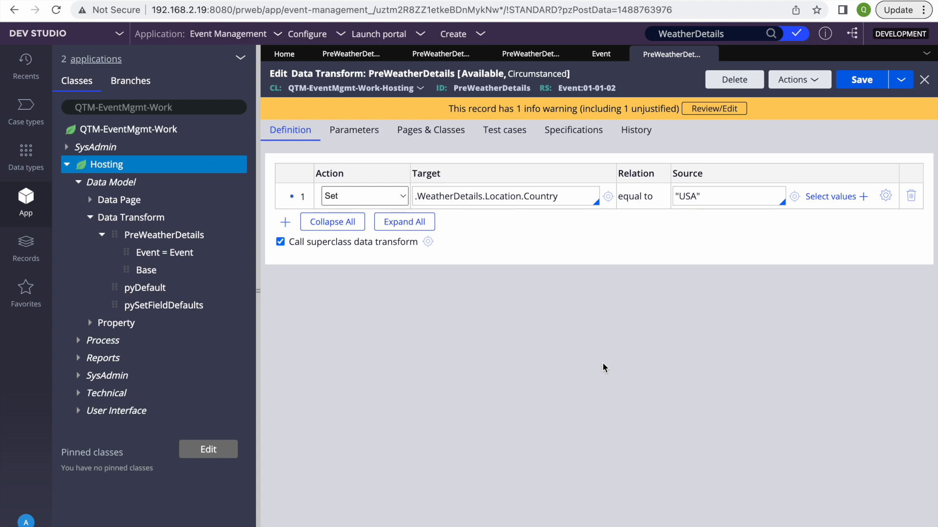
{"action": "mouse_move", "coordinate": [586, 1]}
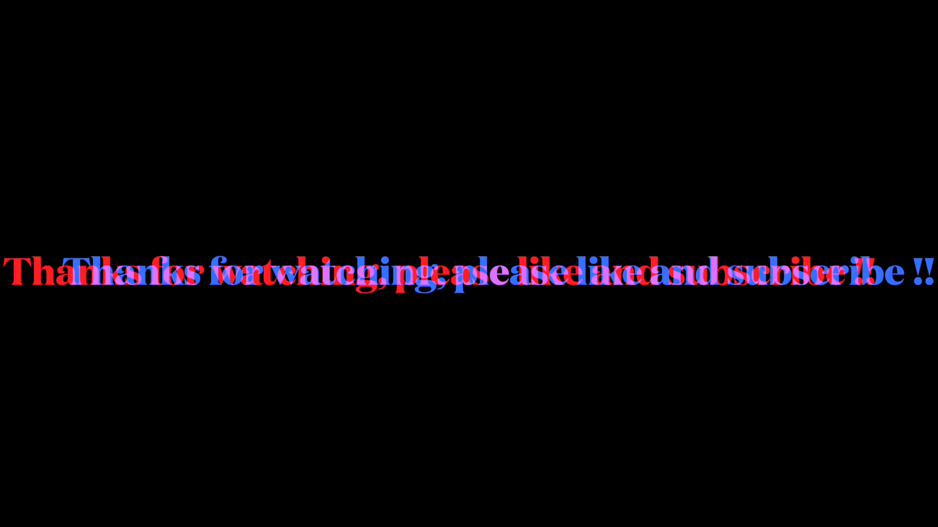